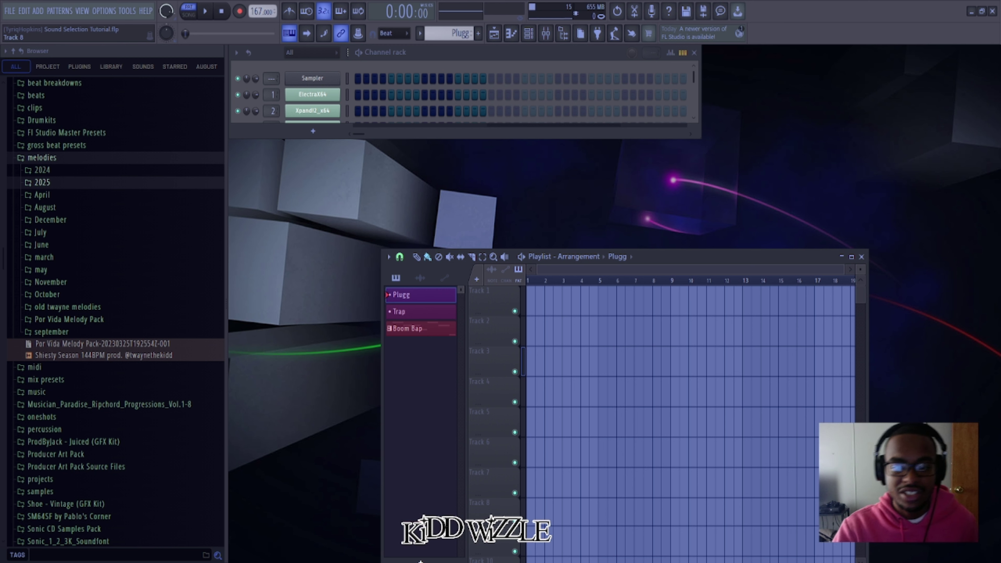
View the Trap and Boom Bap patterns, return to the Plugg pattern, and shift the channel rack slightly
{"action": "left_click", "coordinate": [417, 311]}
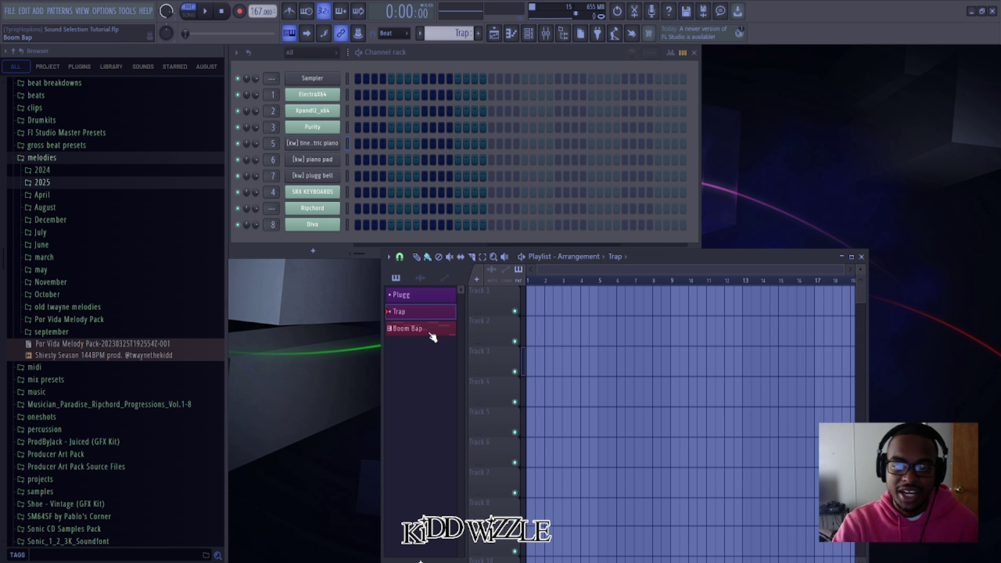
{"action": "left_click", "coordinate": [432, 329]}
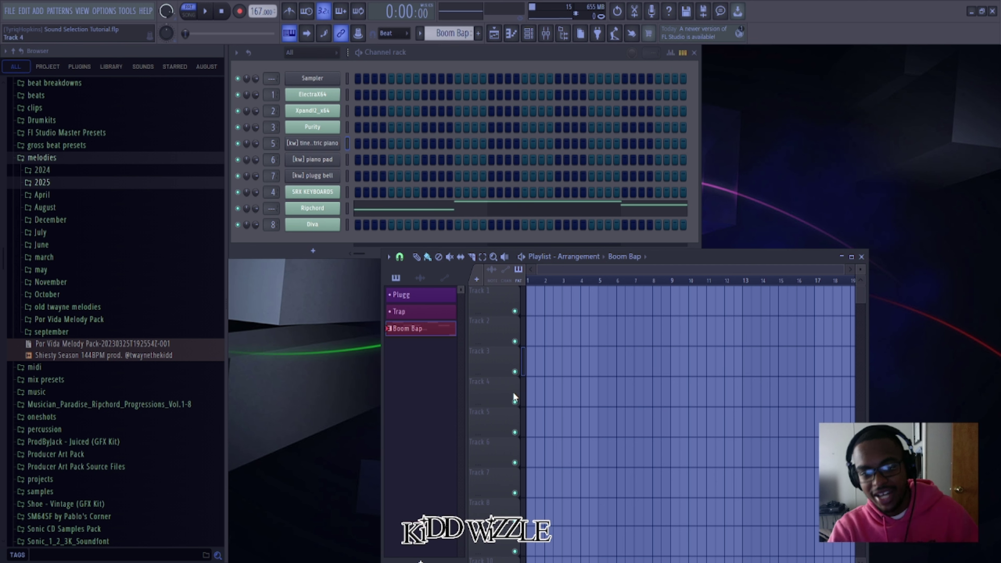
{"action": "left_click", "coordinate": [415, 301]}
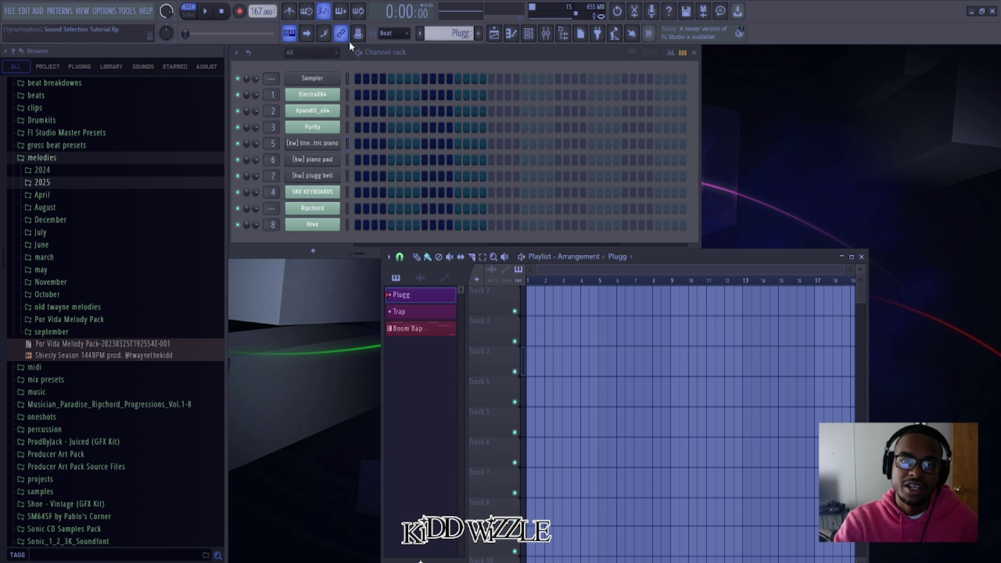
{"action": "left_click_drag", "start_coordinate": [422, 61], "coordinate": [432, 61]}
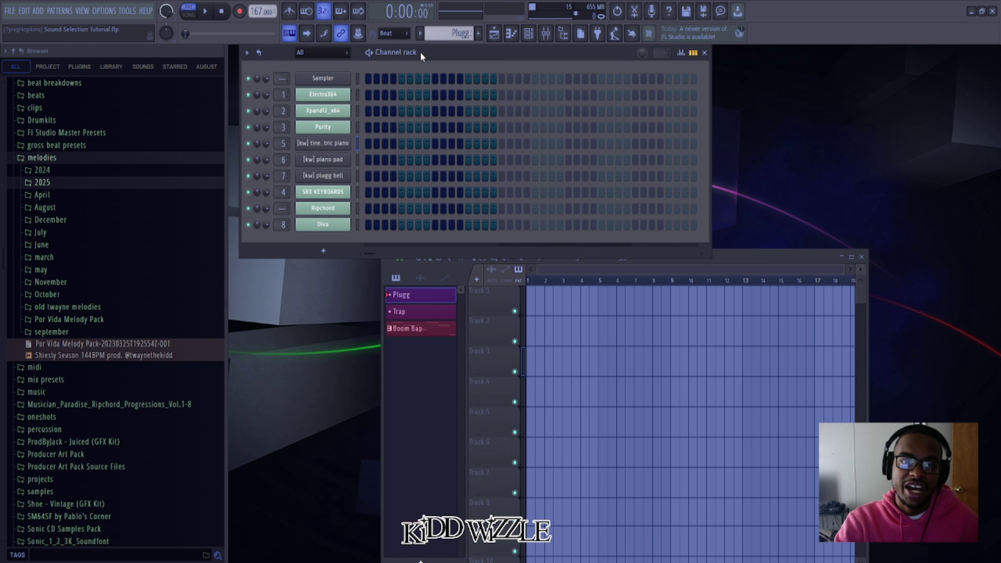
Open ElectraX64 from the channel rack, view its patch browser, and return to the synth's main view
{"action": "left_click", "coordinate": [330, 94]}
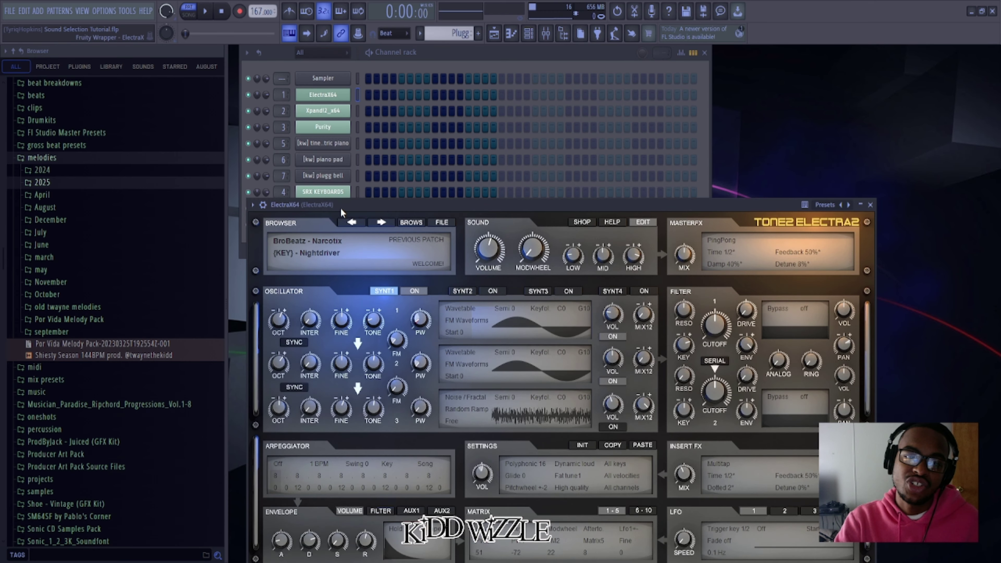
{"action": "left_click_drag", "start_coordinate": [340, 207], "coordinate": [413, 140]}
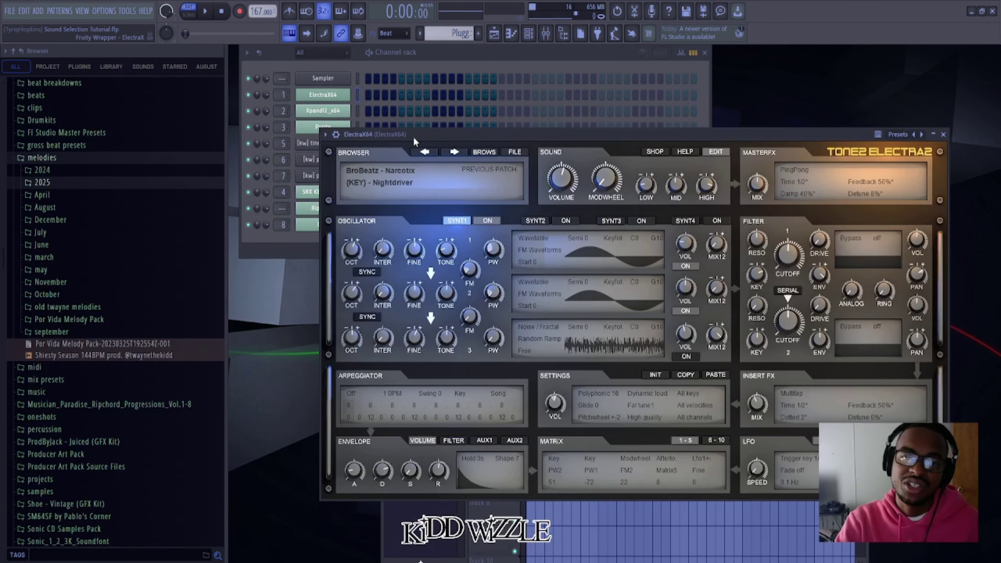
{"action": "left_click", "coordinate": [483, 151]}
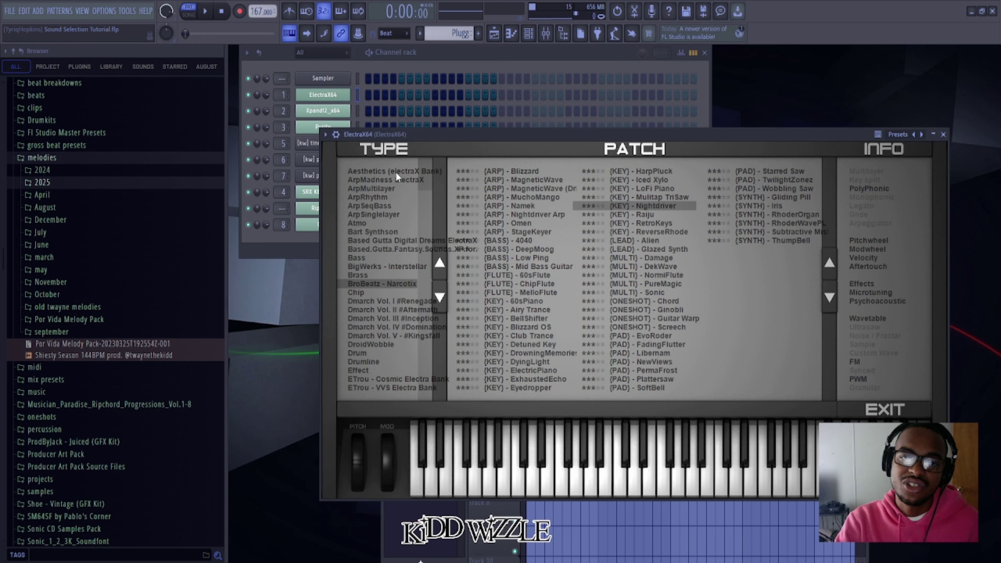
{"action": "left_click", "coordinate": [881, 412]}
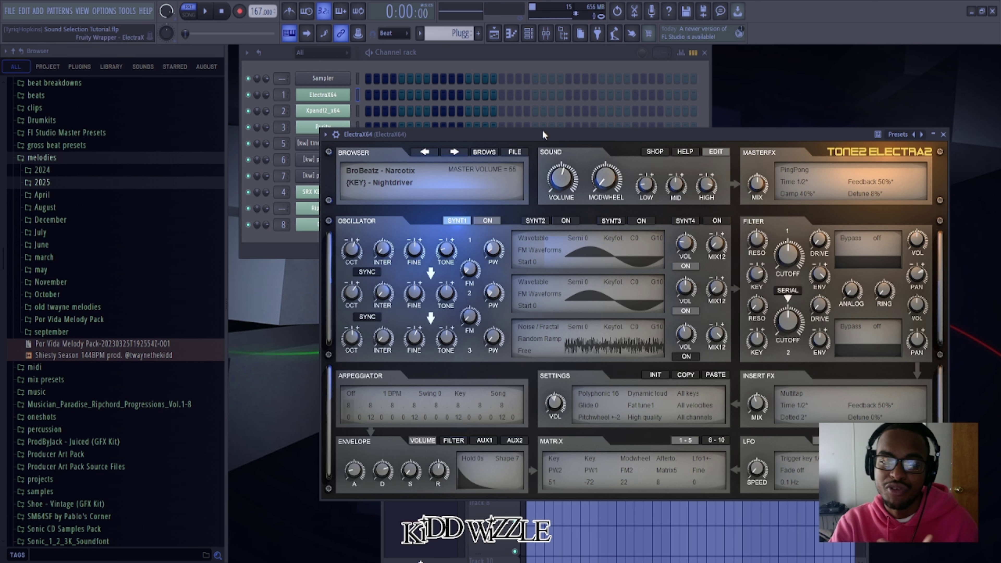
{"action": "left_click_drag", "start_coordinate": [542, 132], "coordinate": [526, 146]}
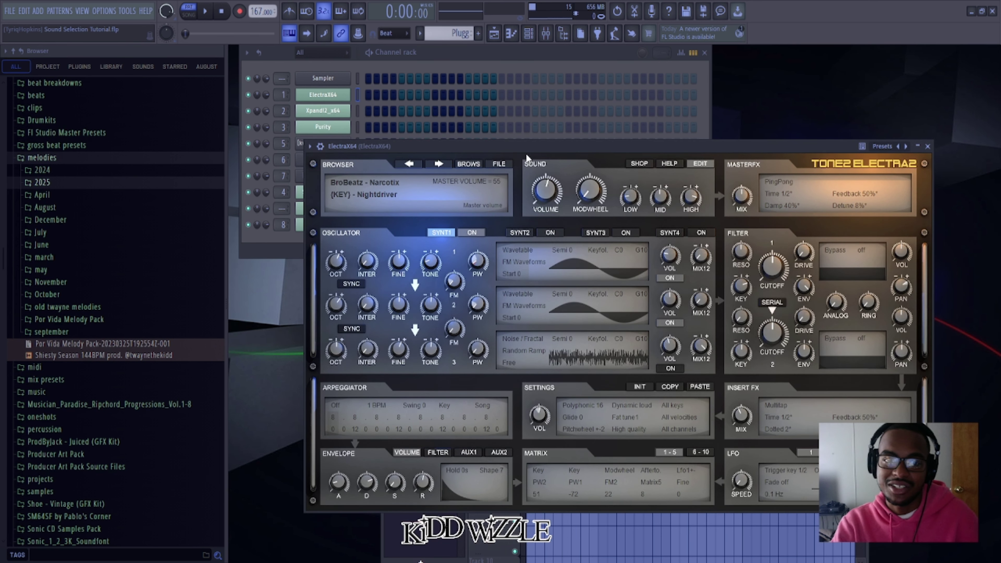
Audition ElectraX64's (KEY) - Nightdriver patch by playing a few notes
{"action": "key", "text": "n"}
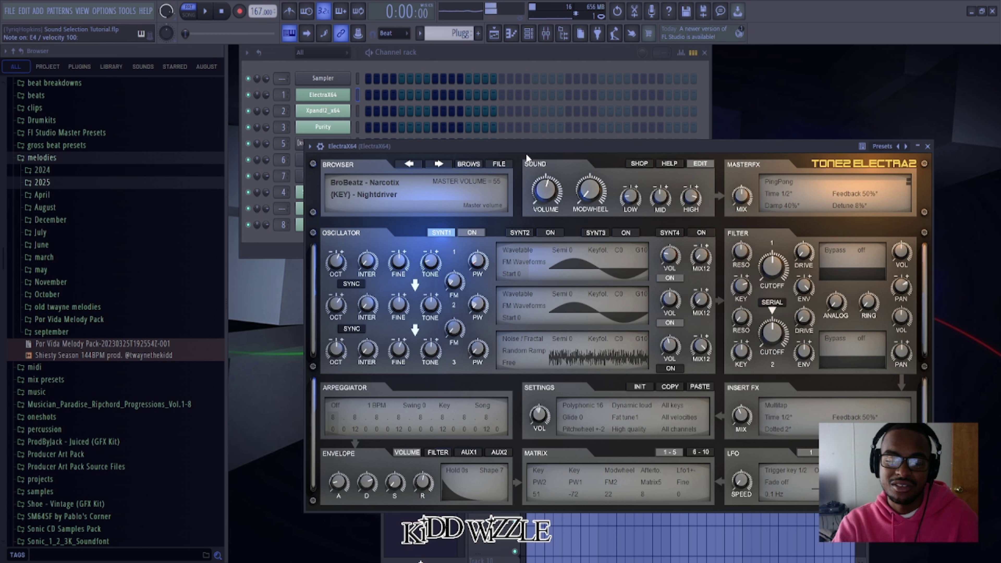
{"action": "key", "text": "x"}
{"action": "key", "text": "q"}
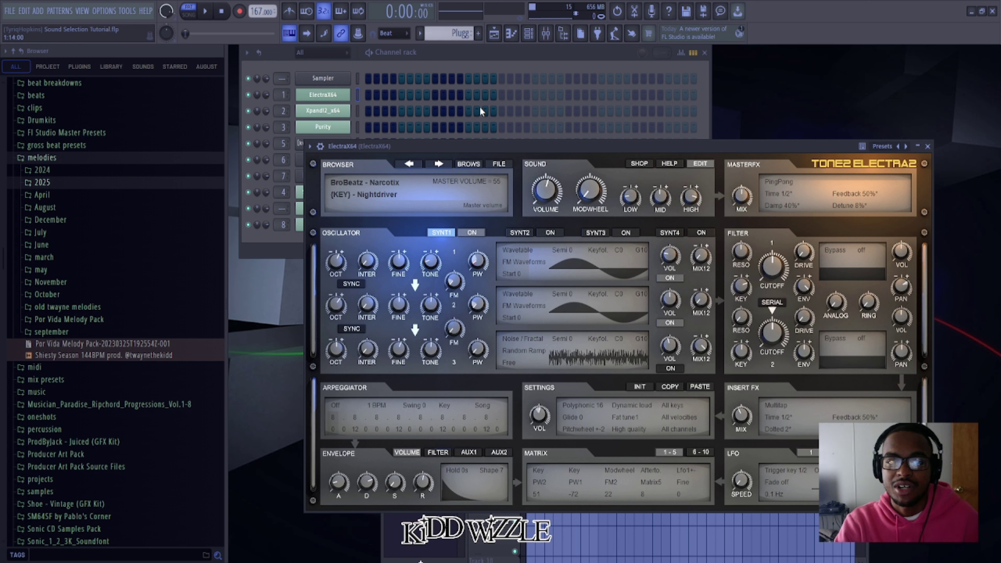
Open Xpand!2 from the channel rack and play notes to audition its +53 Celepad sound
{"action": "left_click", "coordinate": [452, 58]}
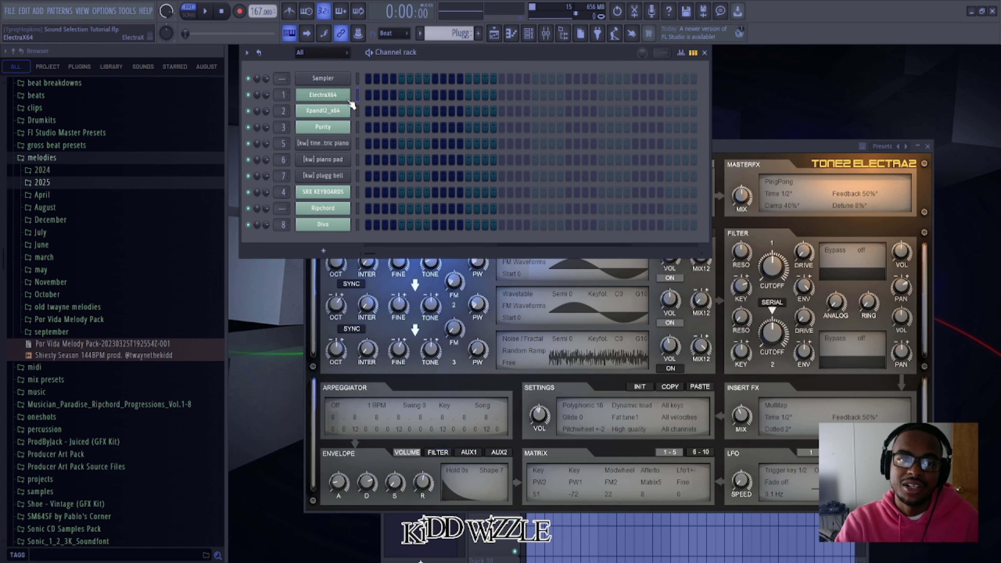
{"action": "left_click", "coordinate": [330, 112]}
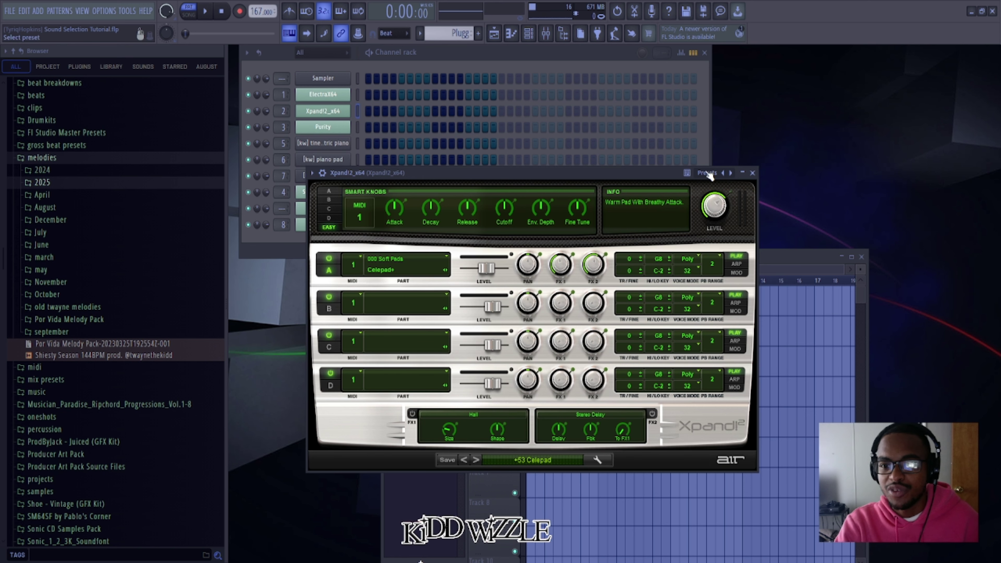
{"action": "mouse_move", "coordinate": [560, 175]}
{"action": "left_mouse_down"}
{"action": "mouse_move", "coordinate": [499, 323]}
{"action": "mouse_move", "coordinate": [552, 193]}
{"action": "left_mouse_up"}
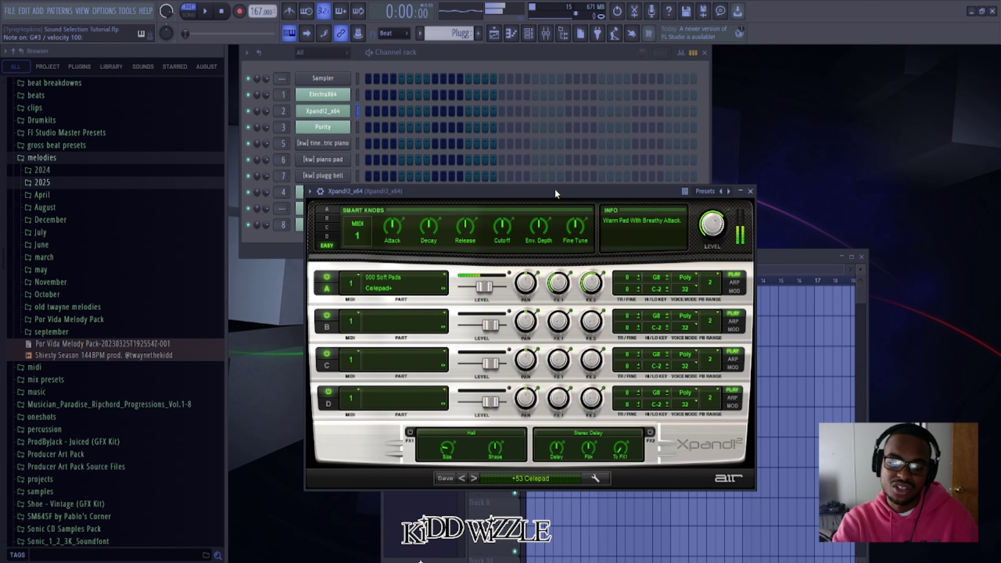
{"action": "key", "text": "v"}
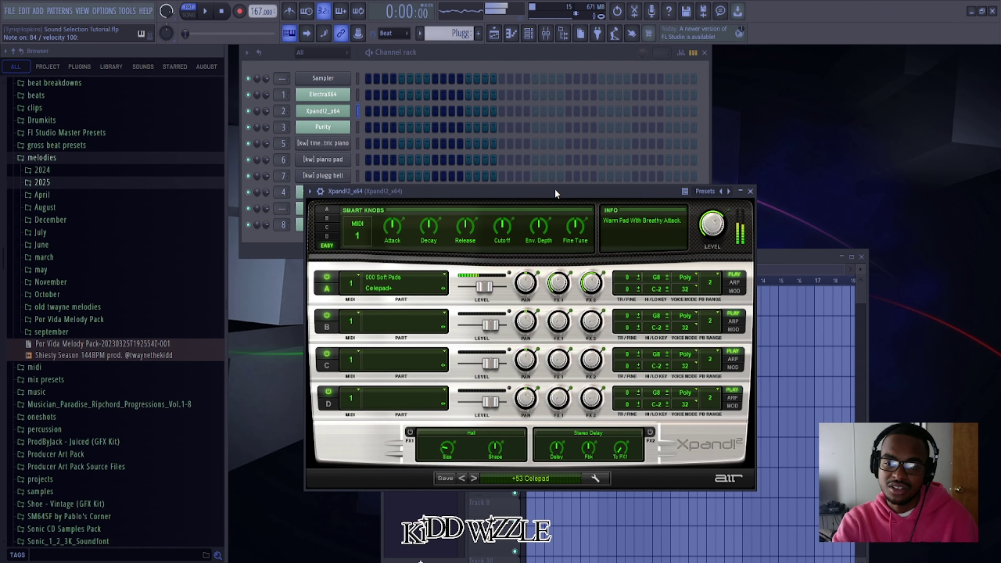
{"action": "key", "text": "v"}
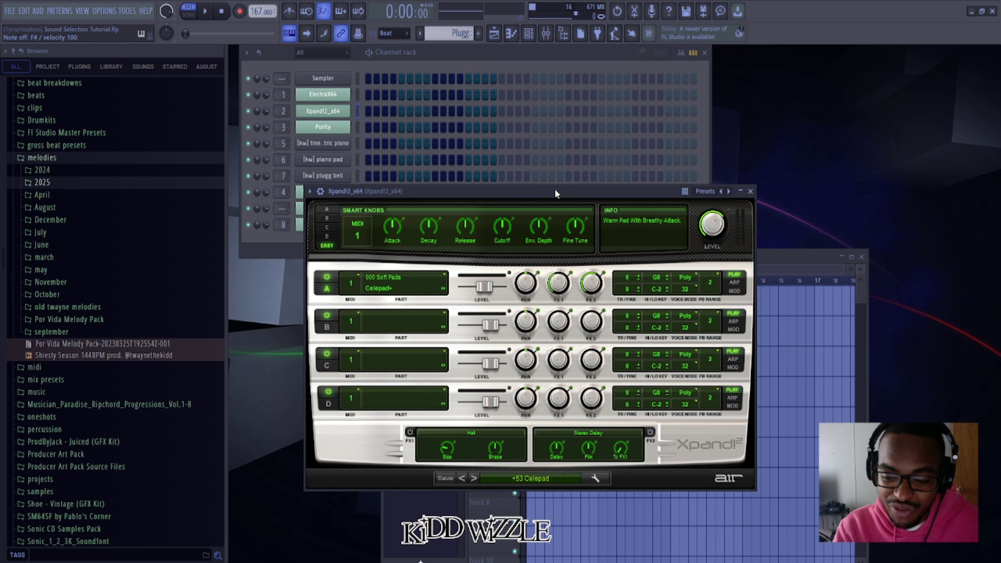
{"action": "key", "text": "b"}
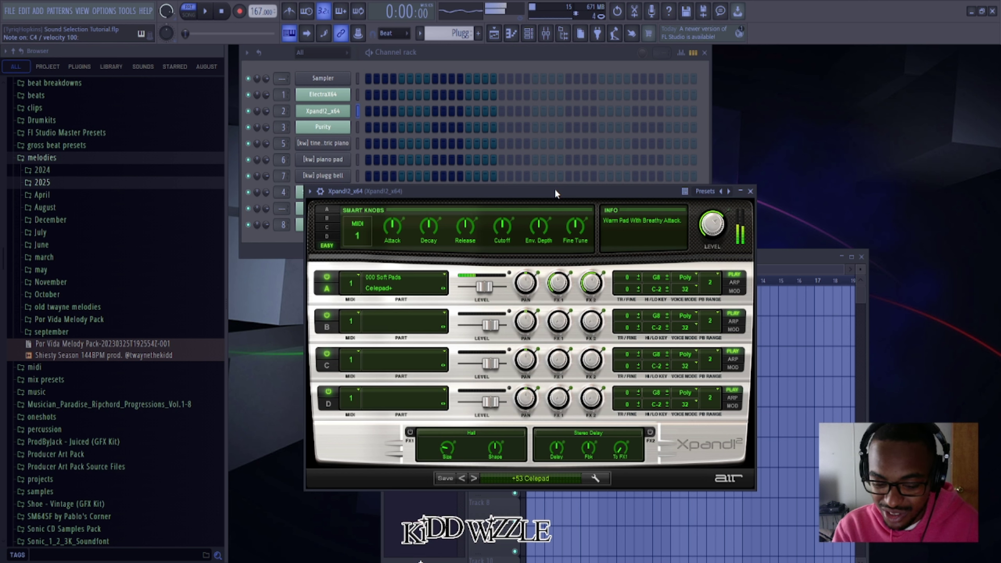
{"action": "key", "text": "x"}
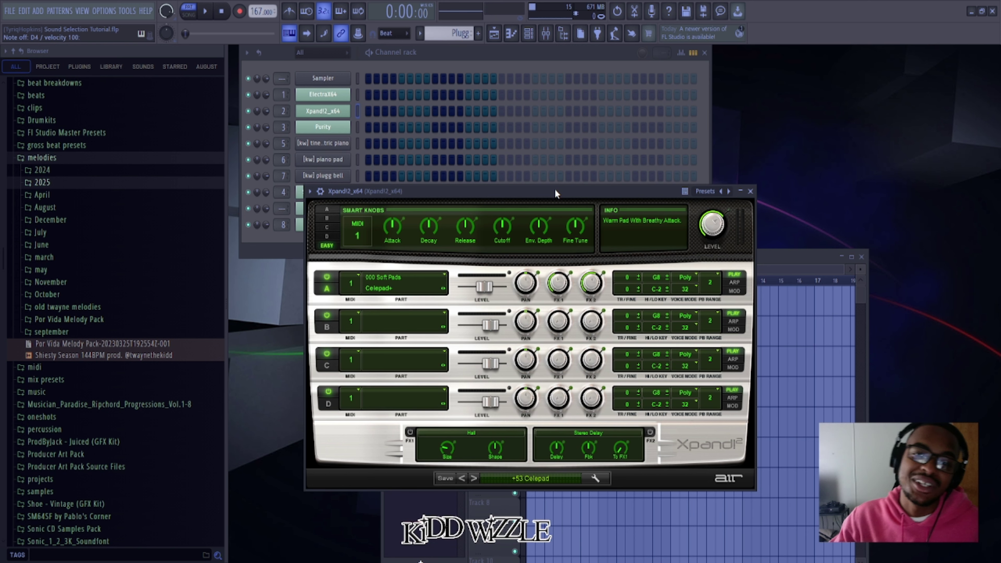
Open the Purity synth from the channel rack with its Partial preset and reposition its window
{"action": "left_click", "coordinate": [338, 126]}
{"action": "left_click_drag", "start_coordinate": [414, 199], "coordinate": [392, 167]}
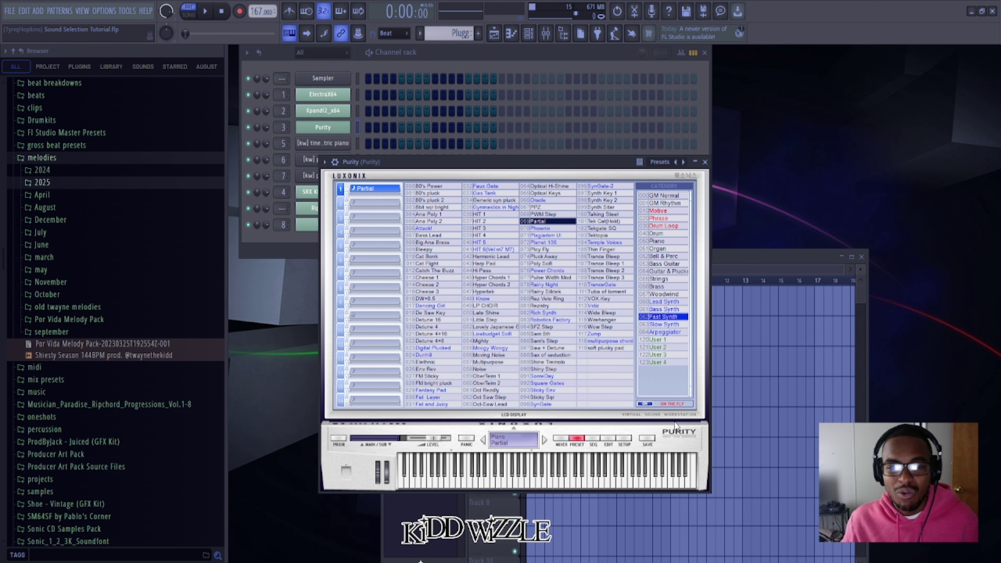
{"action": "left_click_drag", "start_coordinate": [470, 159], "coordinate": [499, 147]}
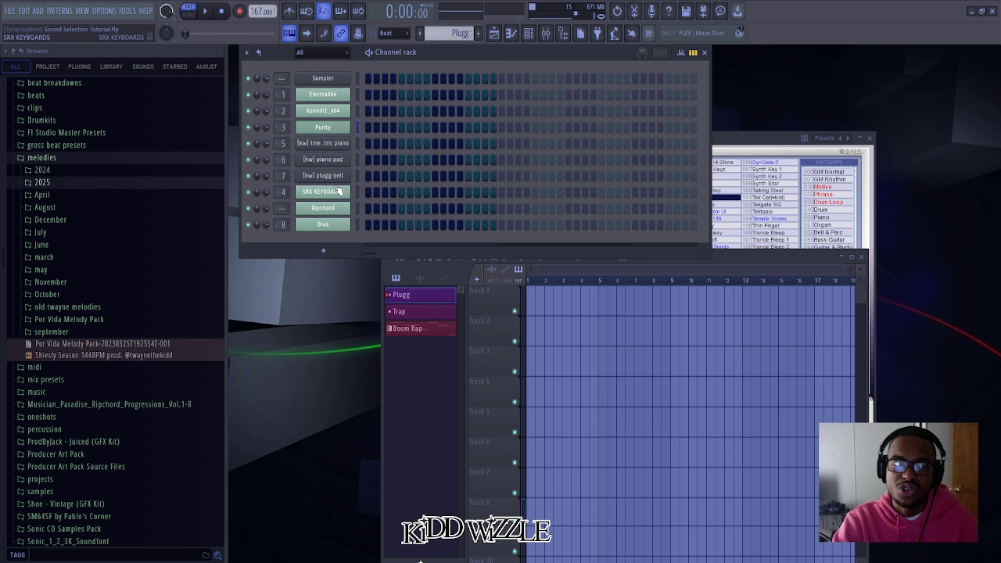
{"action": "left_click", "coordinate": [328, 135]}
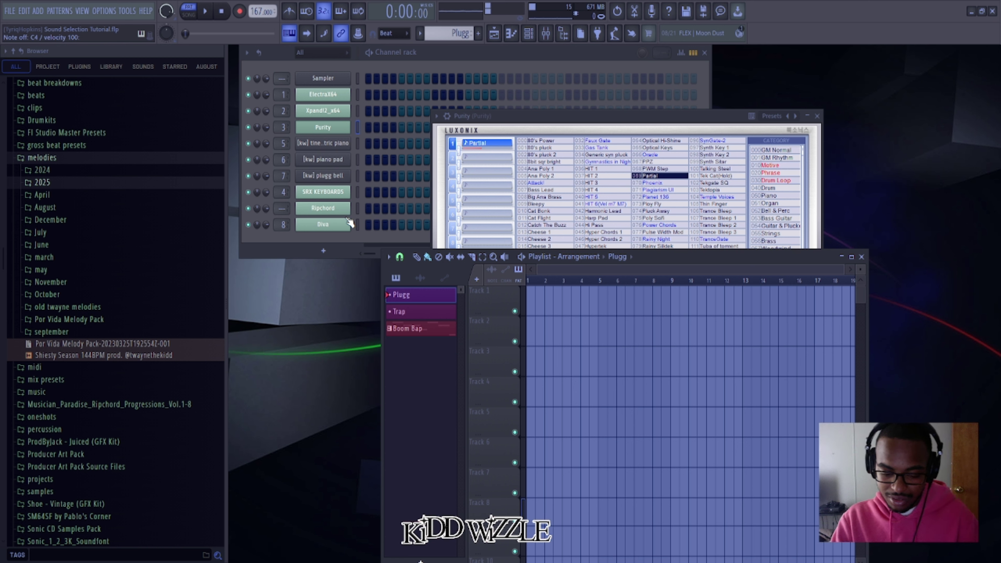
Play notes and chords on Purity's Partial preset to try out a progression
{"action": "key", "text": "q"}
{"action": "key", "text": "h"}
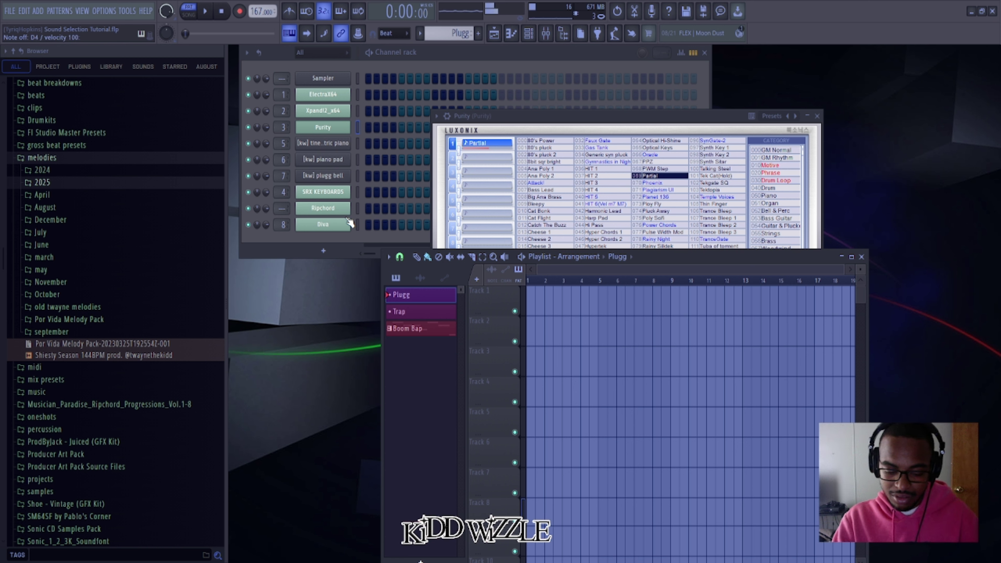
{"action": "key", "text": "z"}
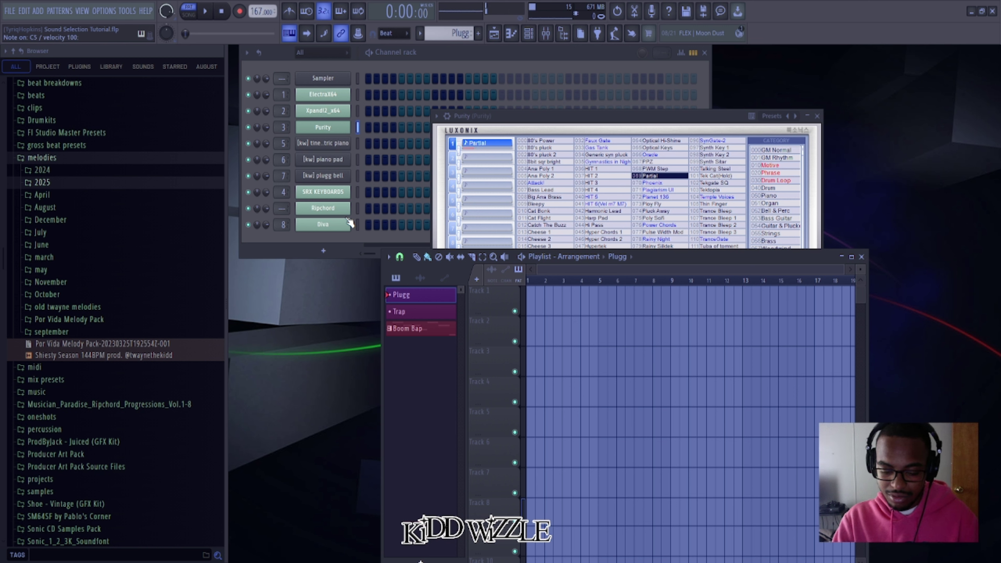
{"action": "key", "text": "v"}
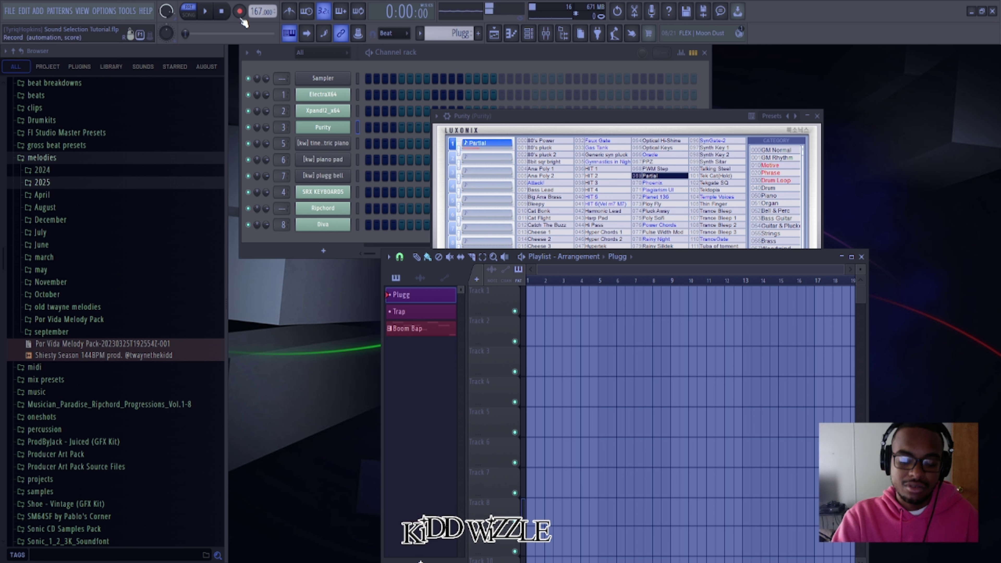
{"action": "key", "text": "z"}
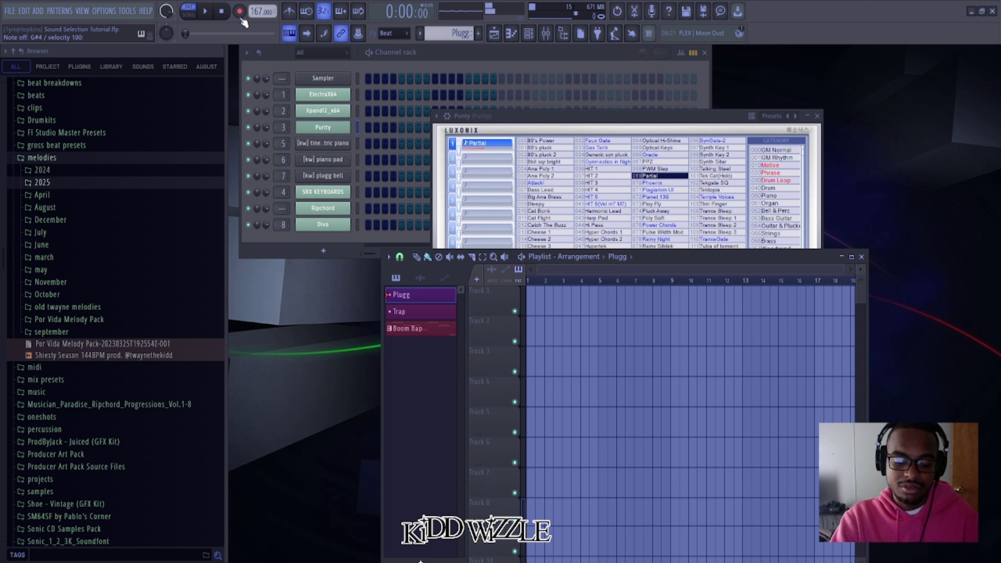
{"action": "key", "text": "b"}
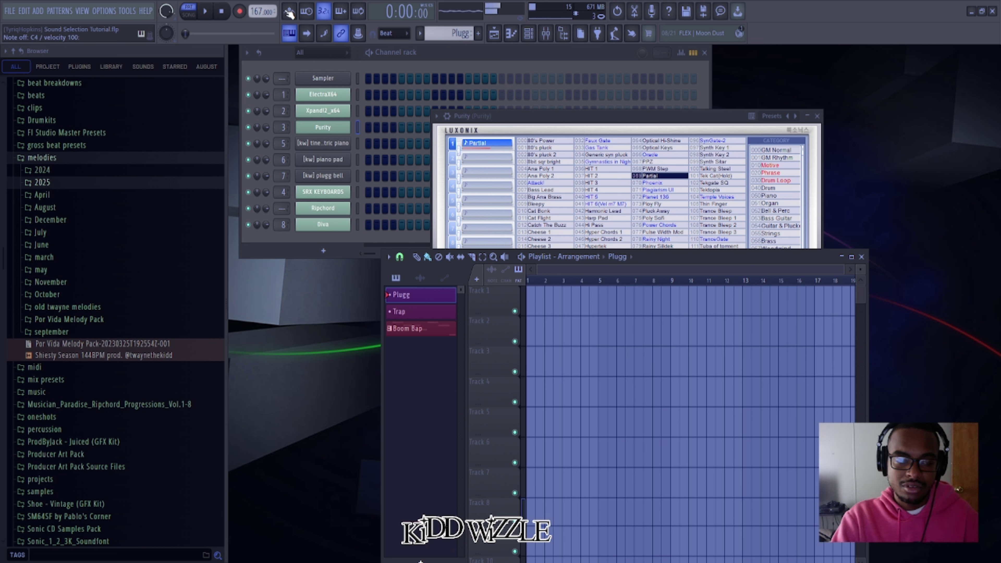
Record a Purity chord progression live into the Plugg pattern with the metronome on, and play it back
{"action": "key", "text": "space"}
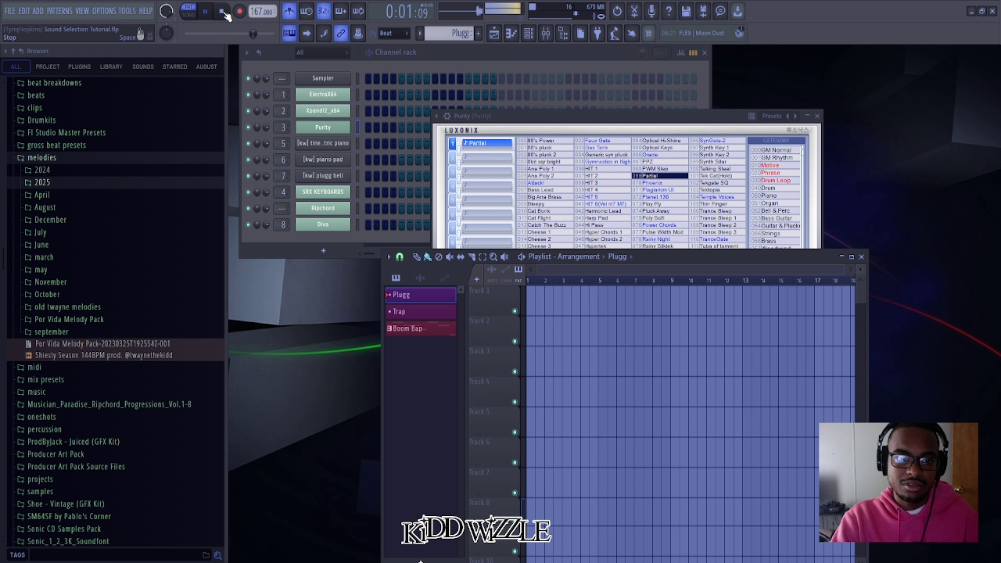
{"action": "left_click", "coordinate": [223, 12]}
{"action": "left_click", "coordinate": [239, 11]}
{"action": "left_click", "coordinate": [206, 12]}
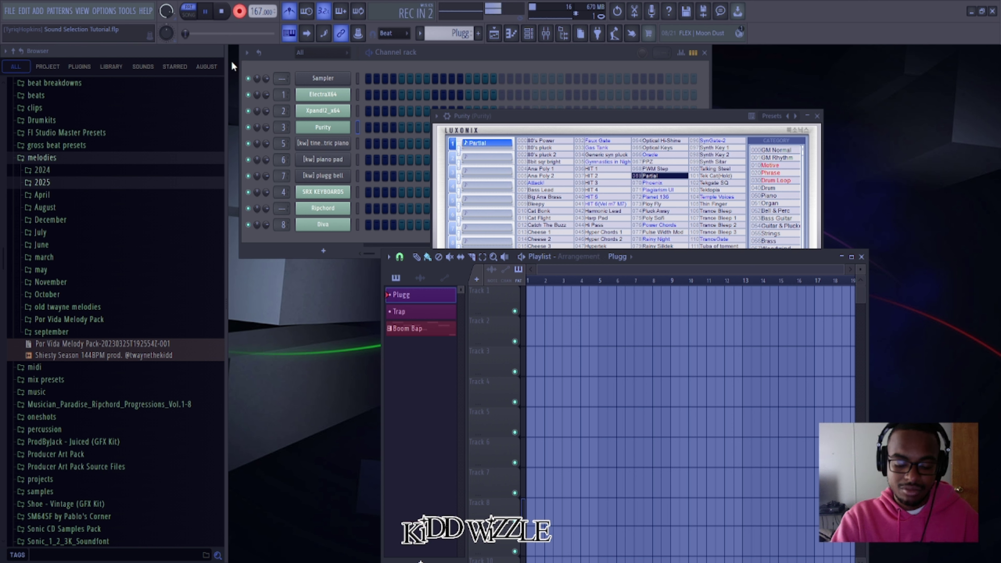
{"action": "key", "text": "b"}
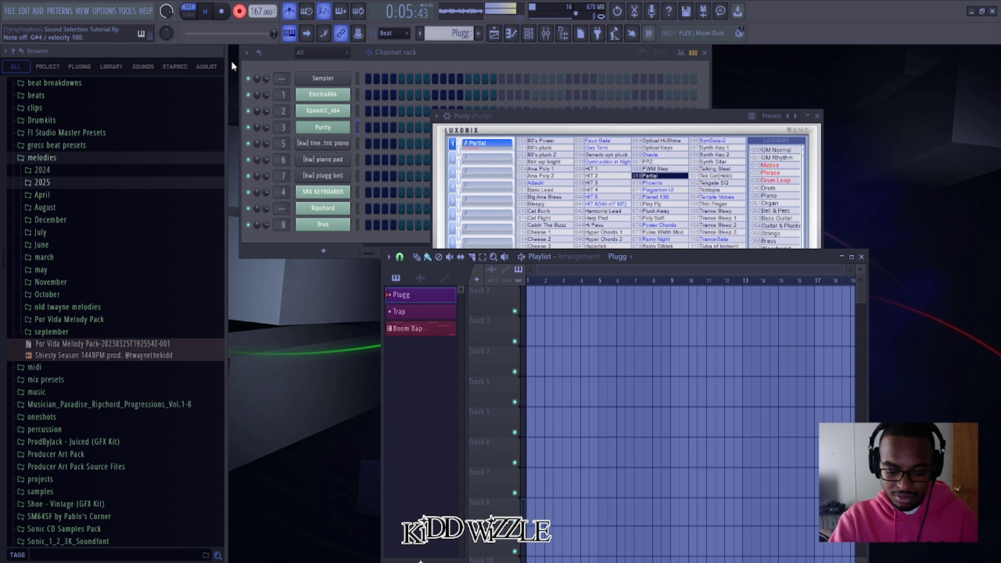
{"action": "key", "text": "d"}
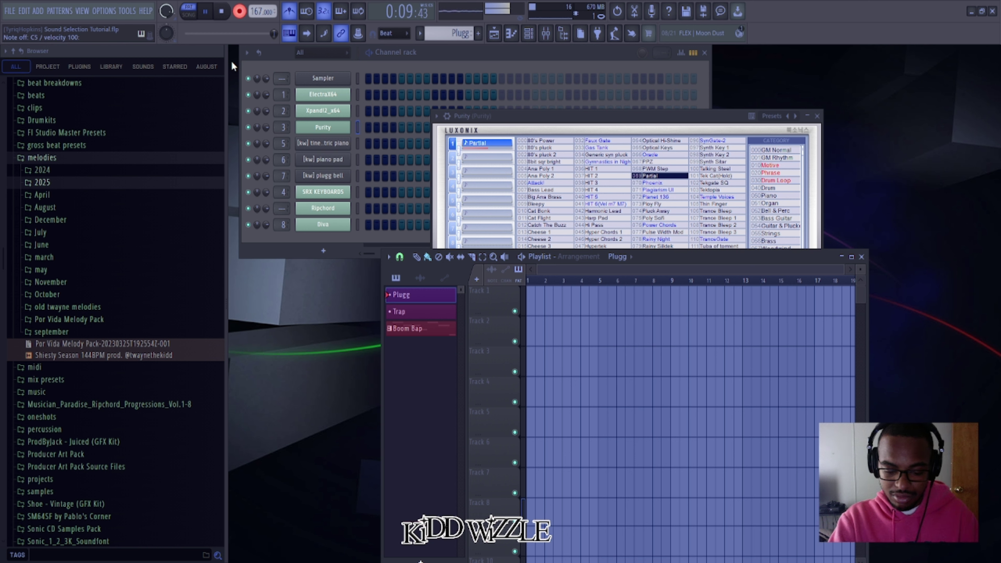
{"action": "key", "text": "space"}
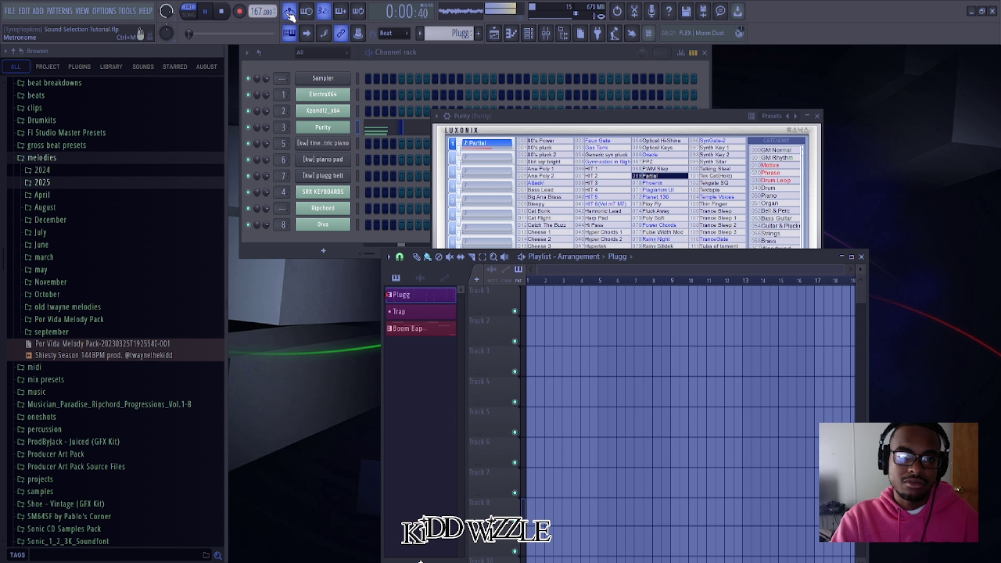
Open the recorded Purity chords in the Piano roll and select the second chord in bar 1
{"action": "left_click", "coordinate": [384, 133]}
{"action": "scroll", "coordinate": [453, 194], "scroll_direction": "down", "scroll_amount": 5}
{"action": "scroll", "coordinate": [442, 192], "scroll_direction": "up", "scroll_amount": 3}
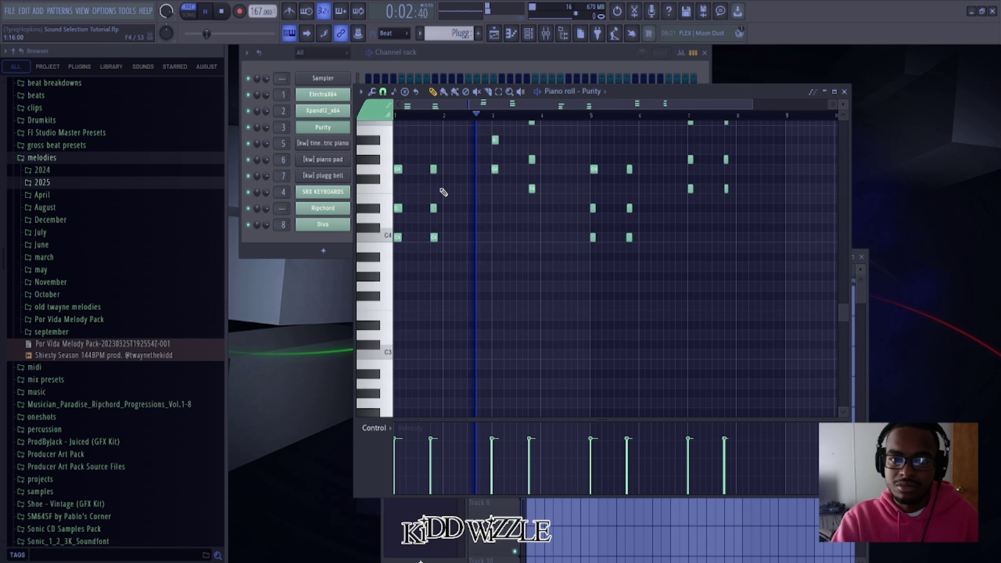
{"action": "scroll", "coordinate": [411, 221], "scroll_direction": "up", "scroll_amount": 4}
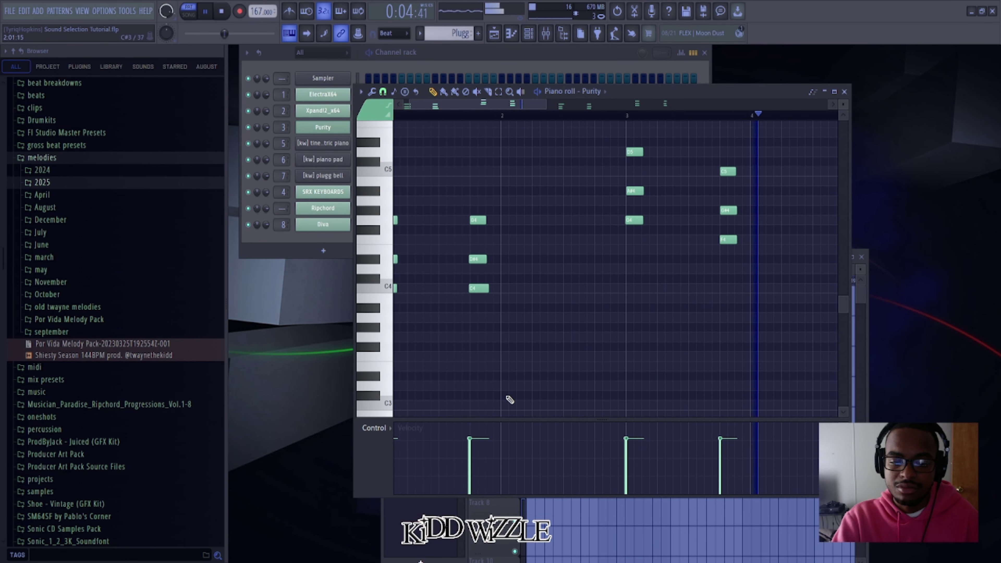
{"action": "scroll", "coordinate": [447, 259], "scroll_direction": "up", "scroll_amount": 2}
{"action": "left_click_drag", "start_coordinate": [512, 303], "coordinate": [491, 209]}
{"action": "scroll", "coordinate": [552, 237], "scroll_direction": "down", "scroll_amount": 5}
{"action": "scroll", "coordinate": [677, 248], "scroll_direction": "up", "scroll_amount": 3}
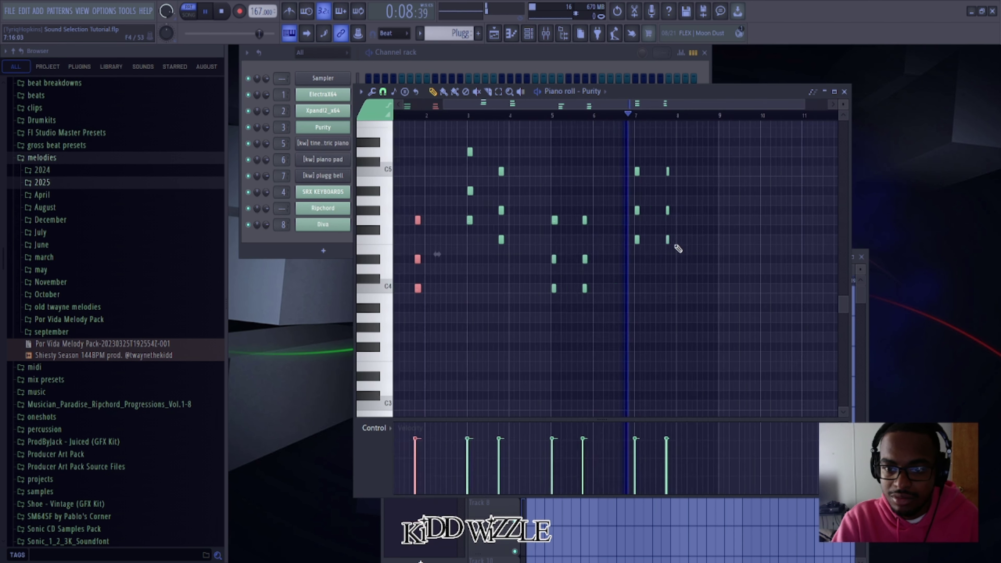
Line up the note starts of the second Purity chord in bar 7 in the Piano roll
{"action": "left_click_drag", "start_coordinate": [677, 258], "coordinate": [653, 155]}
{"action": "scroll", "coordinate": [663, 205], "scroll_direction": "up", "scroll_amount": 4}
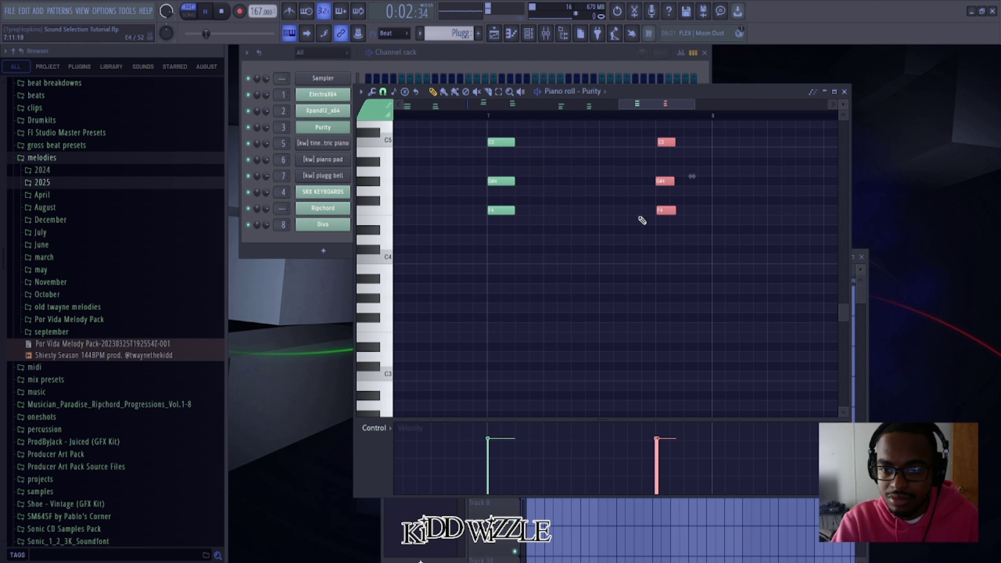
{"action": "scroll", "coordinate": [630, 216], "scroll_direction": "down", "scroll_amount": 2}
{"action": "scroll", "coordinate": [626, 216], "scroll_direction": "down", "scroll_amount": 2}
{"action": "left_click", "coordinate": [625, 189], "text": "ctrl"}
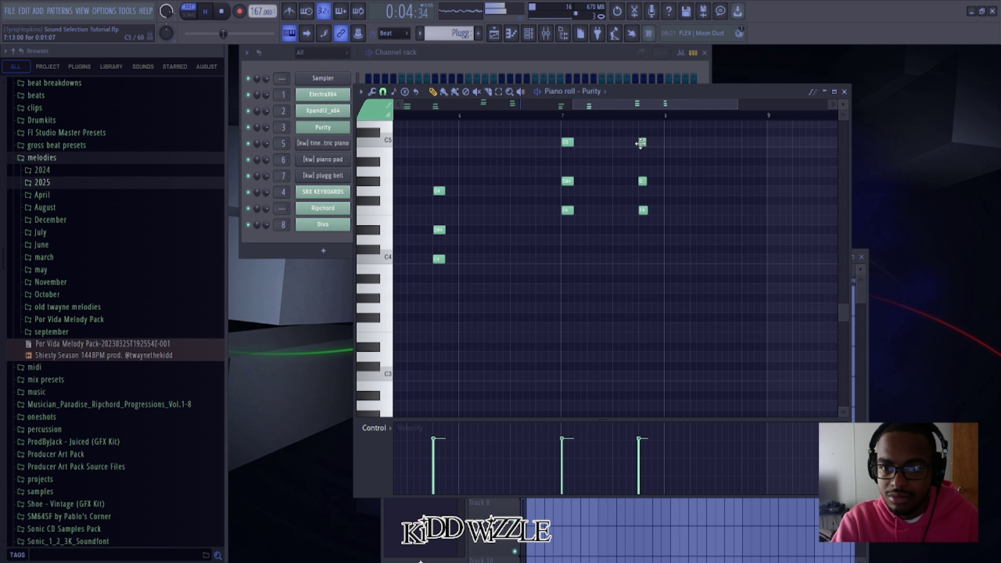
{"action": "left_click_drag", "start_coordinate": [642, 143], "coordinate": [639, 143]}
Record a bell melody live into the Plugg pattern on the [kw] plugg bell channel
{"action": "left_click", "coordinate": [537, 53]}
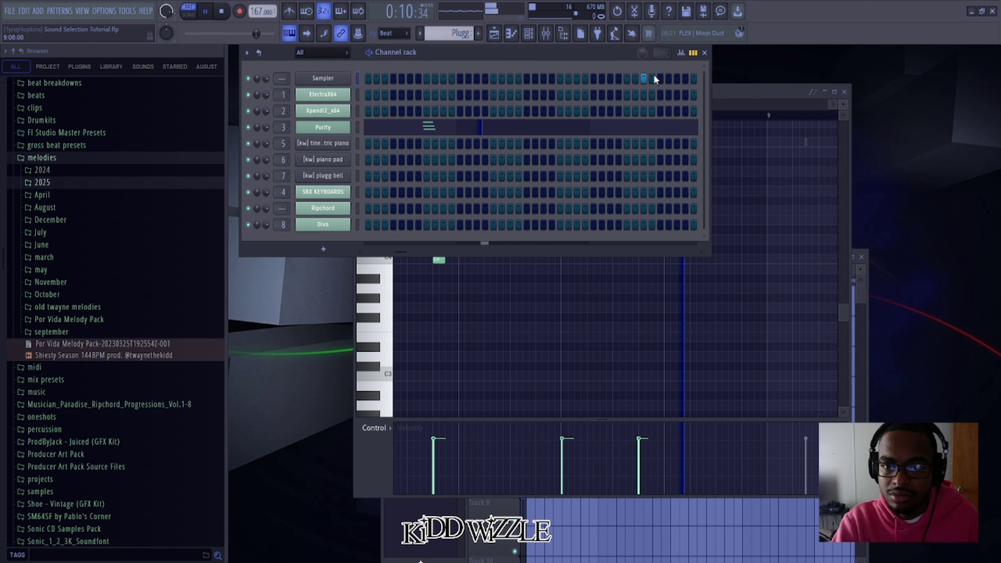
{"action": "left_click", "coordinate": [357, 175]}
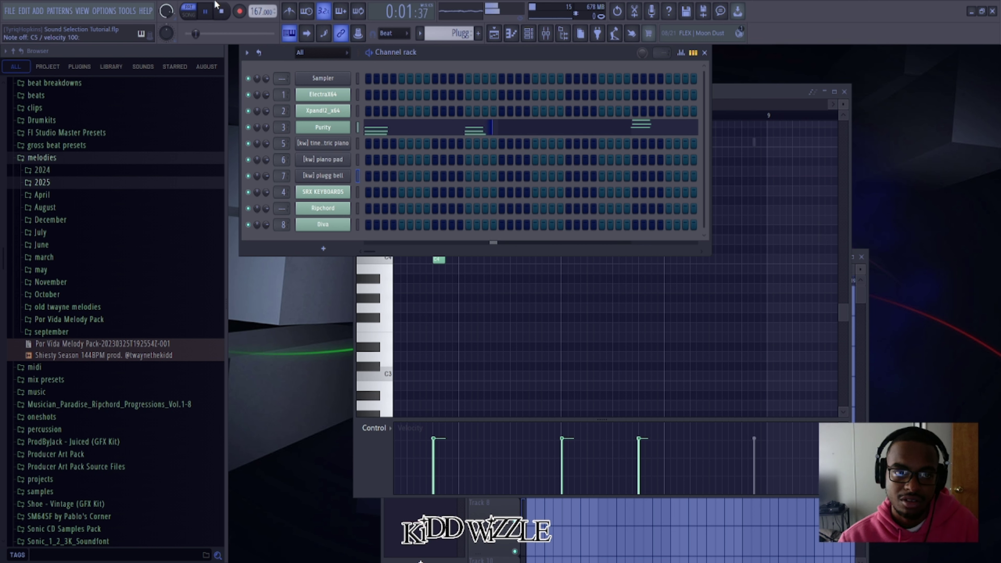
{"action": "left_click", "coordinate": [222, 13]}
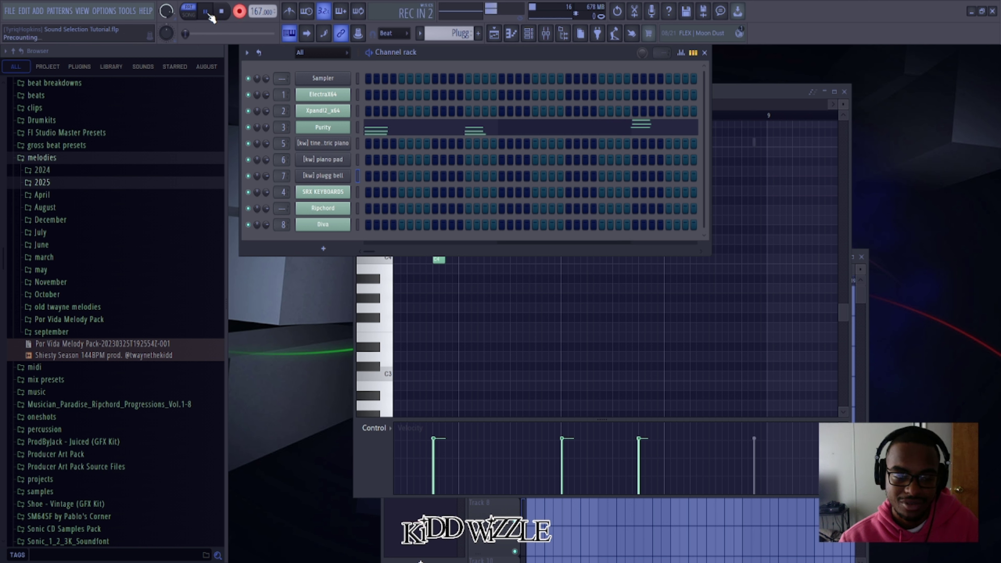
{"action": "left_click", "coordinate": [208, 13]}
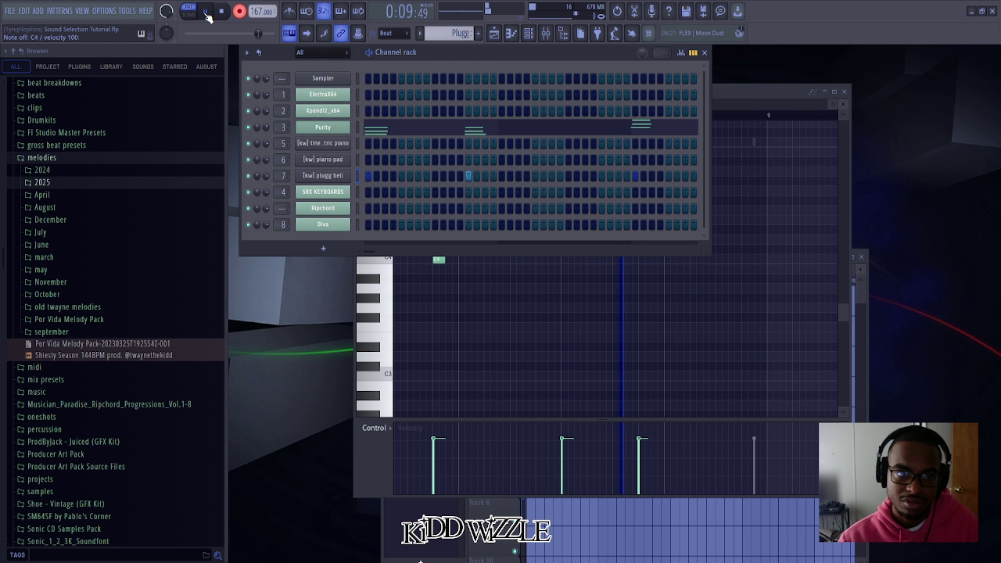
{"action": "left_click", "coordinate": [240, 11]}
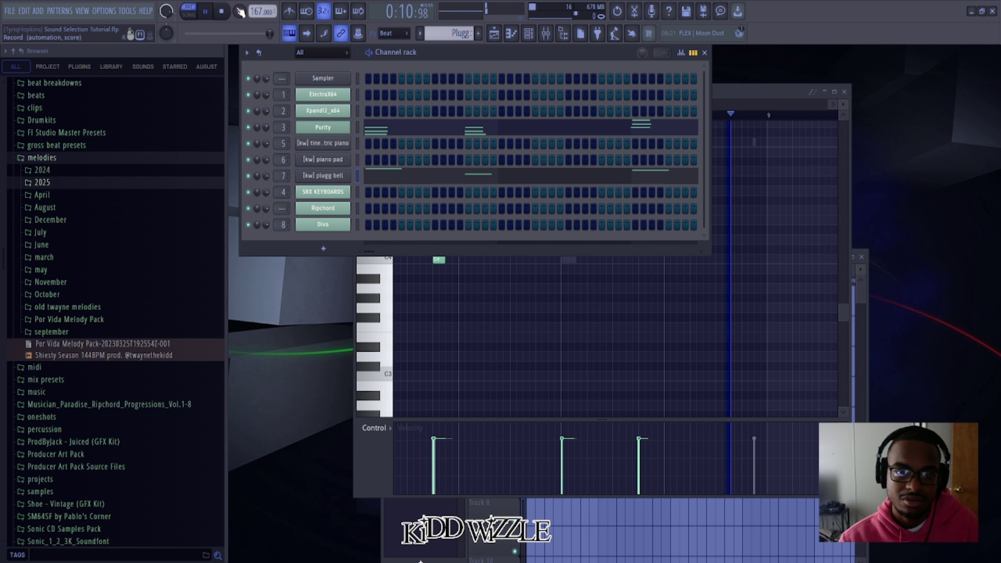
Open the recorded plugg bell notes in the Piano roll and move the bar 7 note up from C4 to F4
{"action": "left_click", "coordinate": [389, 180]}
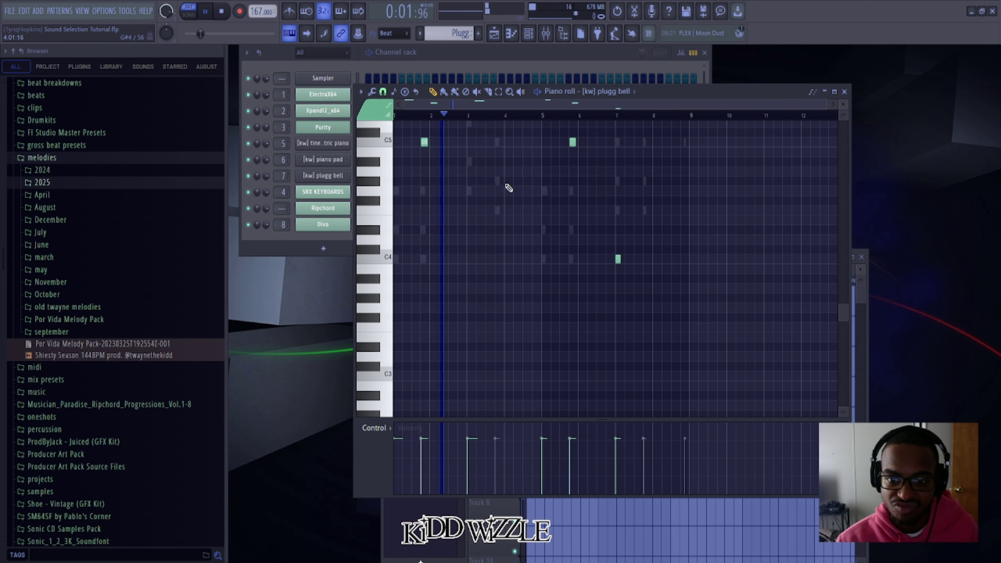
{"action": "scroll", "coordinate": [446, 188], "scroll_direction": "up", "scroll_amount": 2}
{"action": "scroll", "coordinate": [451, 189], "scroll_direction": "down", "scroll_amount": 3}
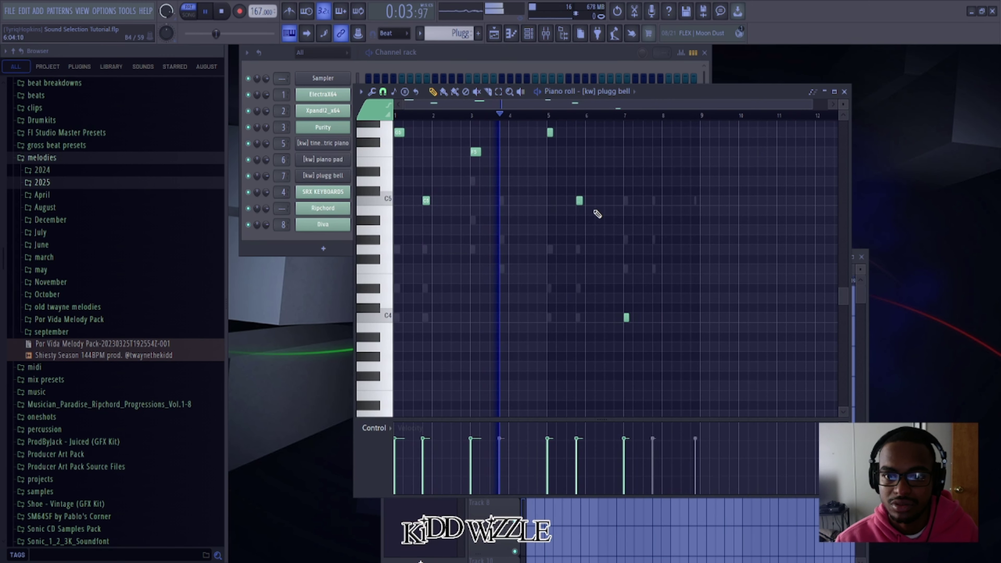
{"action": "scroll", "coordinate": [601, 225], "scroll_direction": "up", "scroll_amount": 2}
{"action": "left_click_drag", "start_coordinate": [643, 317], "coordinate": [645, 267]}
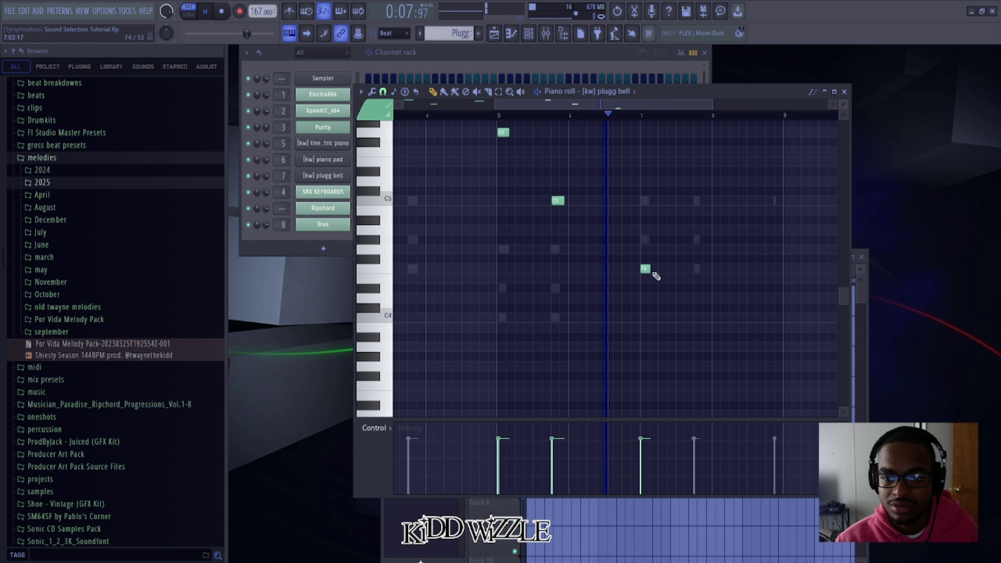
{"action": "scroll", "coordinate": [630, 268], "scroll_direction": "down", "scroll_amount": 3}
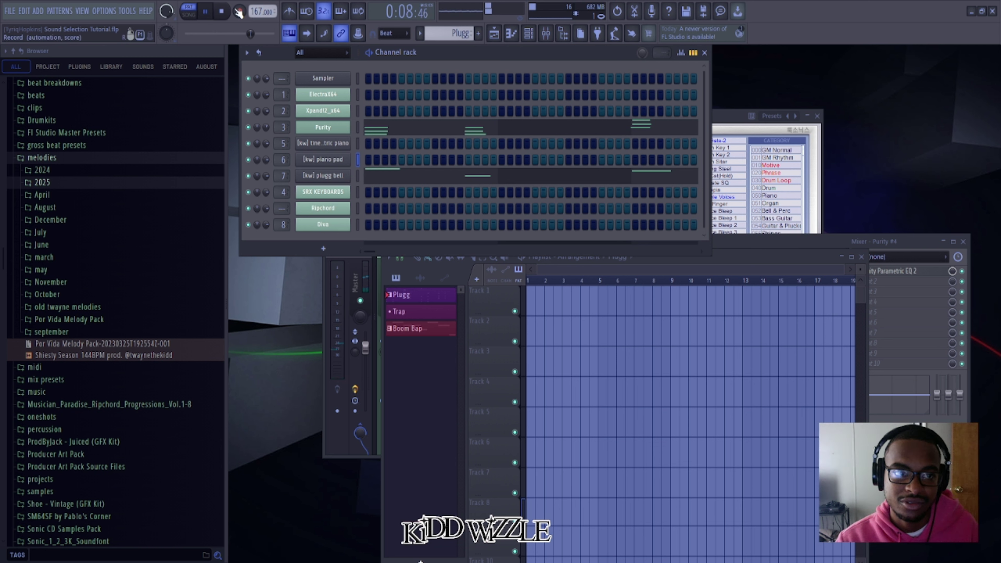
Play back the Plugg pattern briefly, then record a live take on the [kw] piano pad channel
{"action": "left_click", "coordinate": [222, 11]}
{"action": "left_click", "coordinate": [209, 11]}
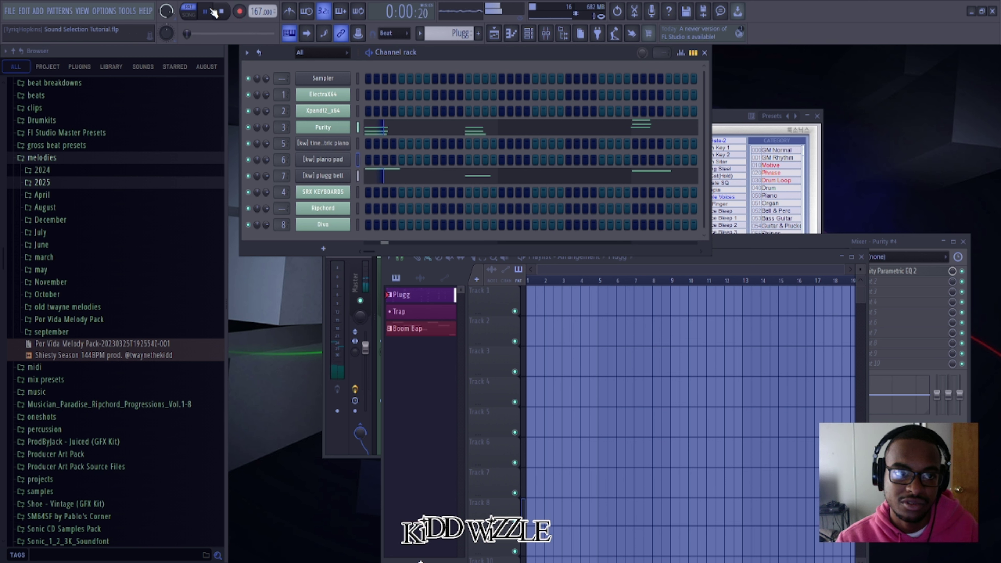
{"action": "left_click", "coordinate": [221, 11]}
{"action": "left_click", "coordinate": [240, 12]}
{"action": "left_click", "coordinate": [210, 11]}
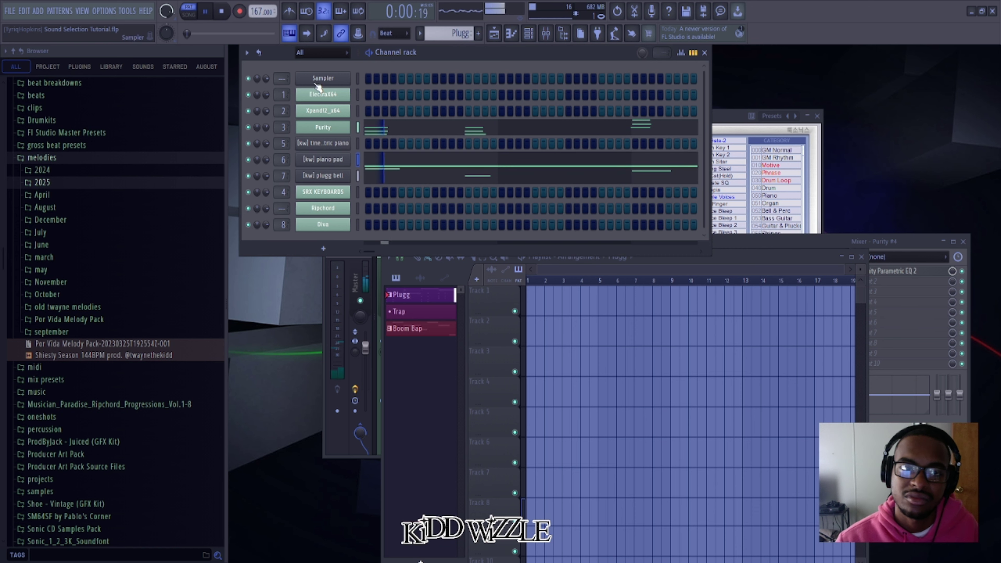
Check the recorded [kw] piano pad notes in the Piano roll, close it and save the project
{"action": "left_click", "coordinate": [373, 161]}
{"action": "scroll", "coordinate": [547, 185], "scroll_direction": "up", "scroll_amount": 3, "text": "ctrl"}
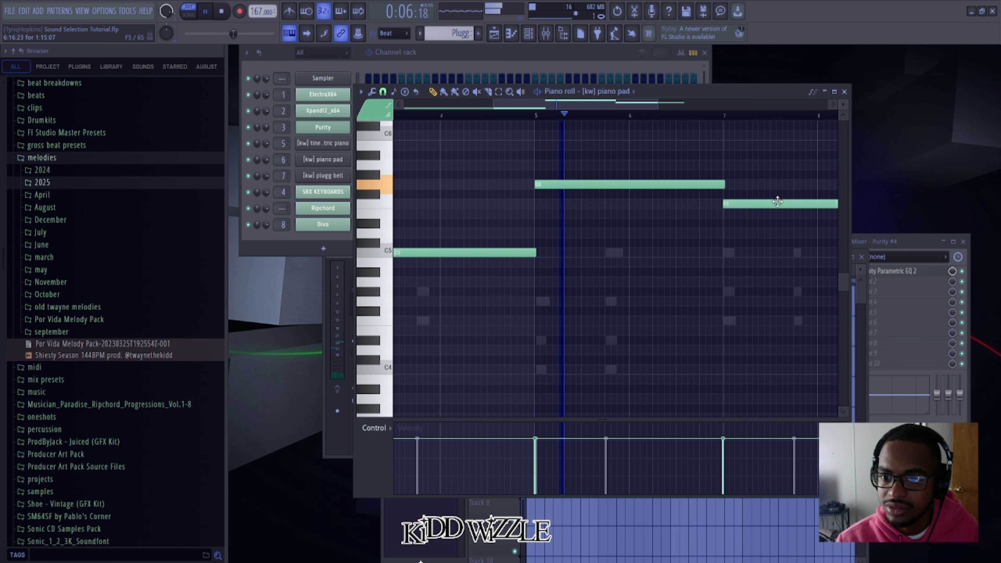
{"action": "scroll", "coordinate": [710, 259], "scroll_direction": "down", "scroll_amount": 3, "text": "ctrl"}
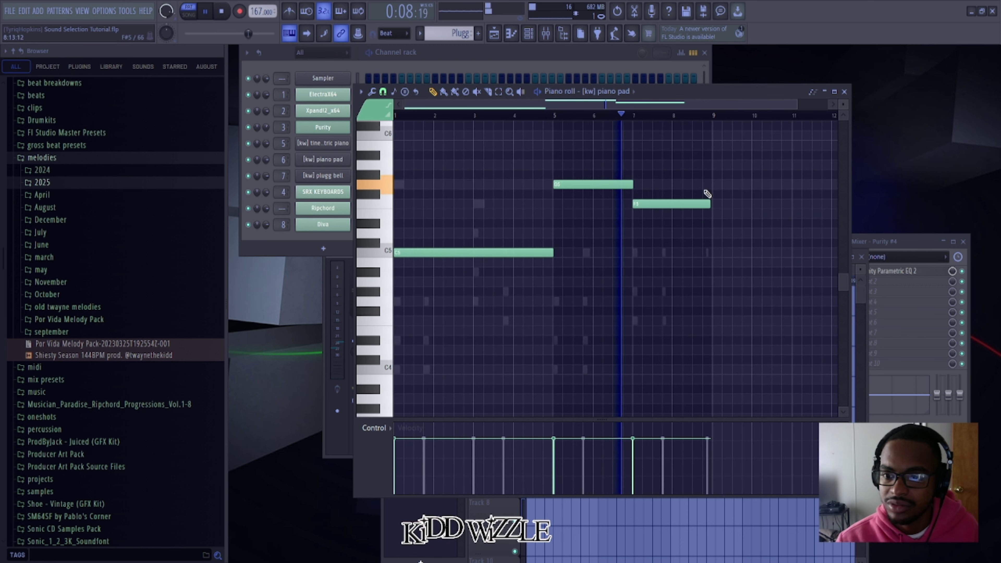
{"action": "left_click", "coordinate": [844, 91]}
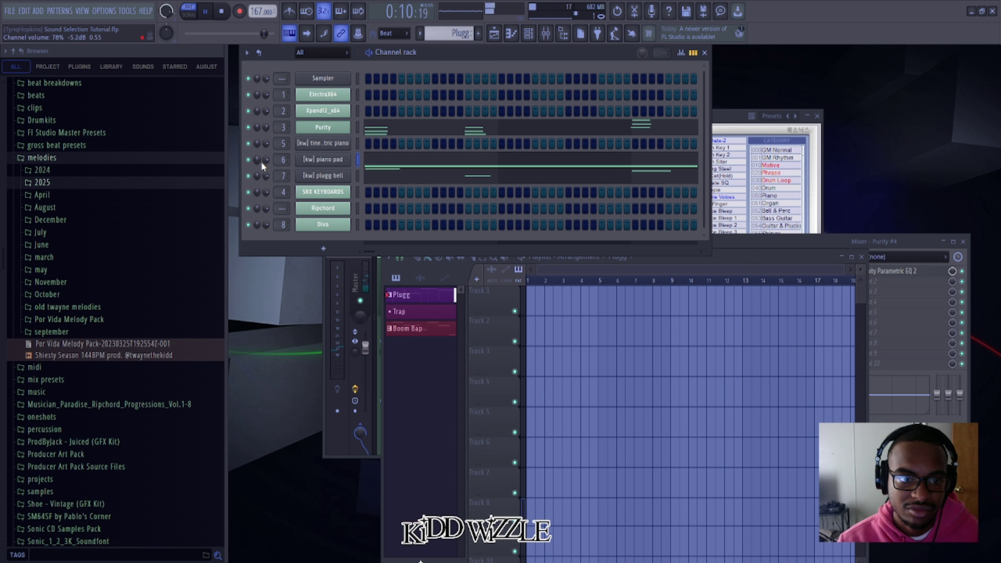
{"action": "key", "text": "ctrl+s"}
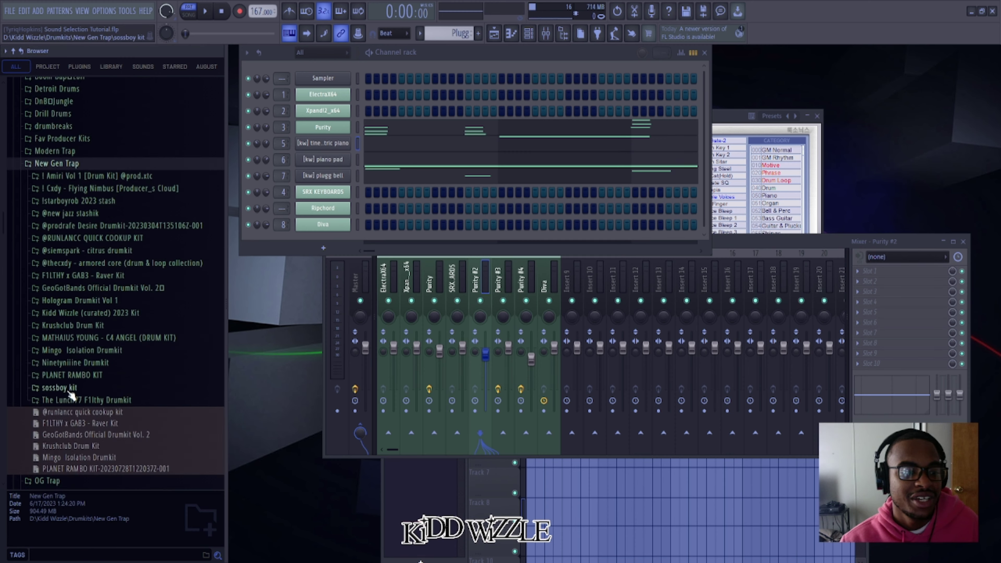
Open the 808s folder of the sossboy kit and audition samples including nudy 808 and no lie 808
{"action": "left_click", "coordinate": [59, 339]}
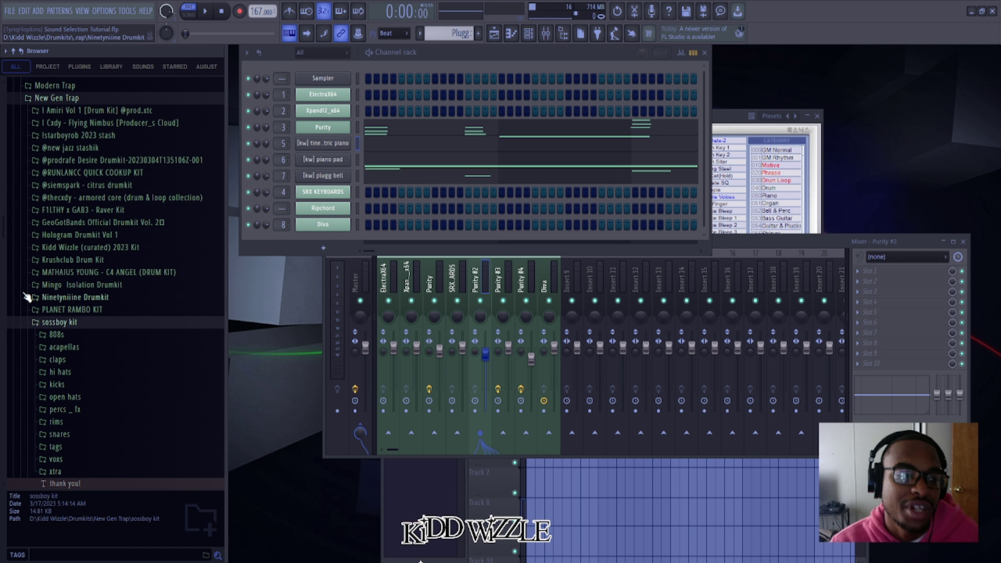
{"action": "scroll", "coordinate": [67, 340], "scroll_direction": "down", "scroll_amount": 2}
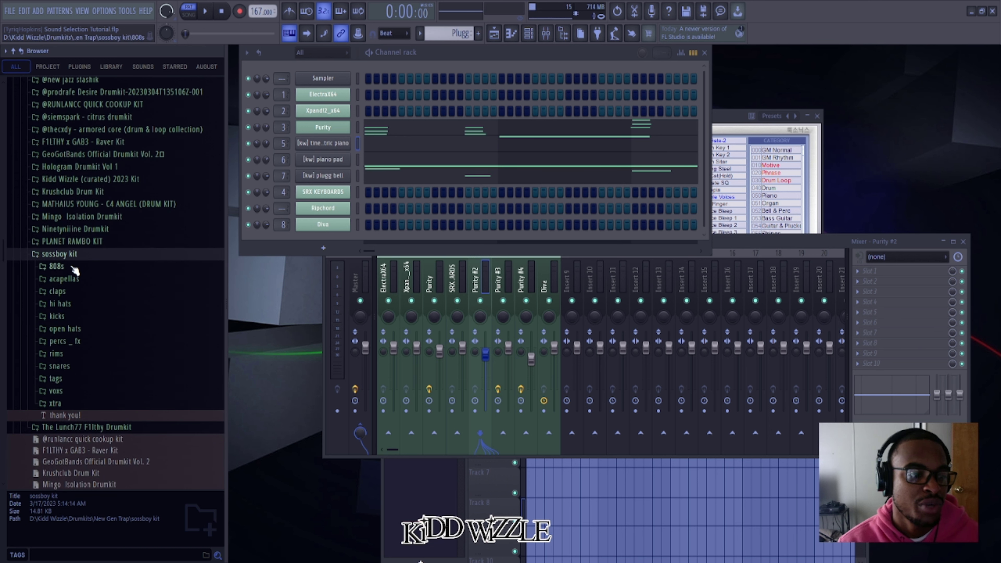
{"action": "left_click", "coordinate": [73, 266]}
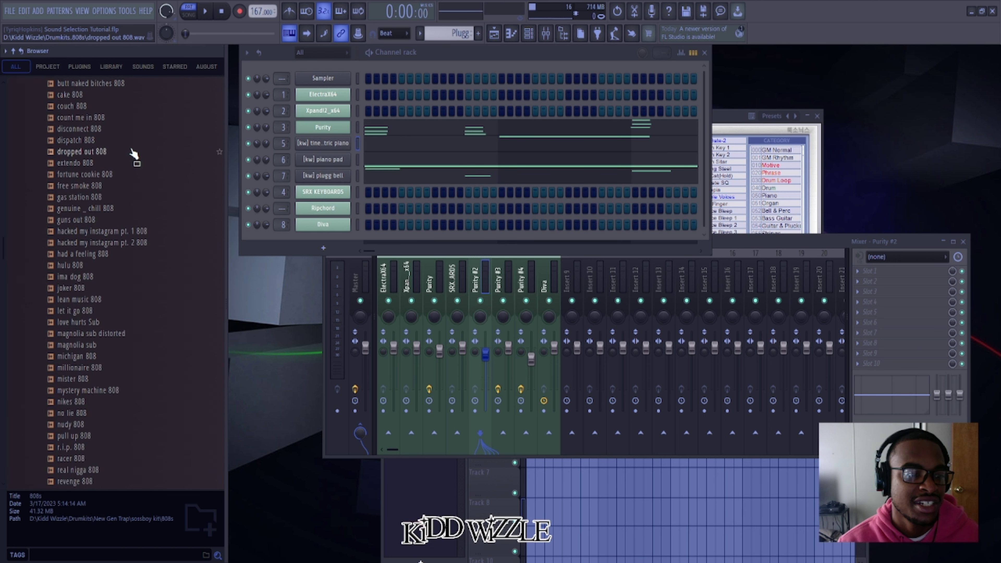
{"action": "scroll", "coordinate": [135, 160], "scroll_direction": "down", "scroll_amount": 2}
{"action": "left_click", "coordinate": [88, 359]}
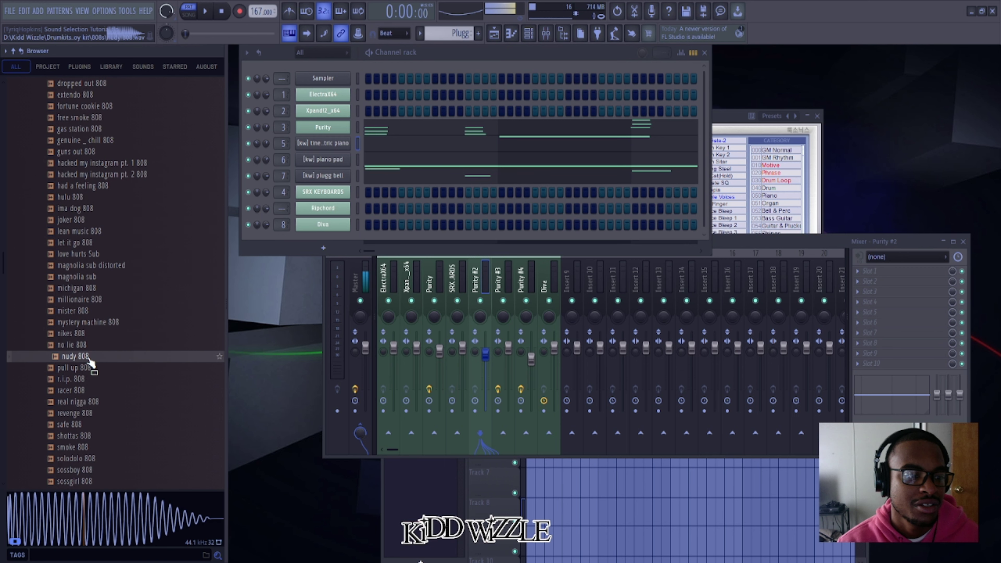
{"action": "left_click", "coordinate": [90, 349]}
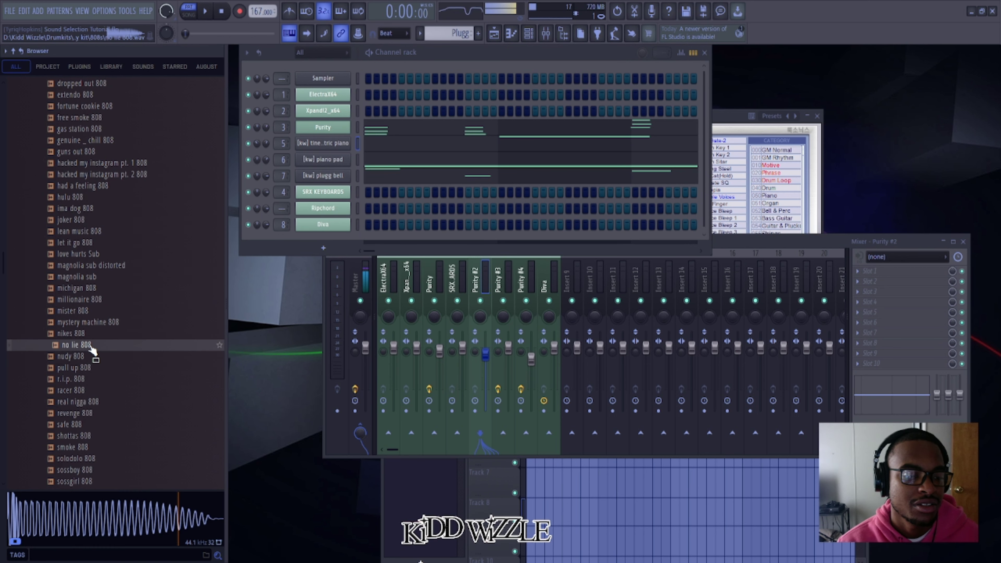
{"action": "scroll", "coordinate": [92, 354], "scroll_direction": "down", "scroll_amount": 4}
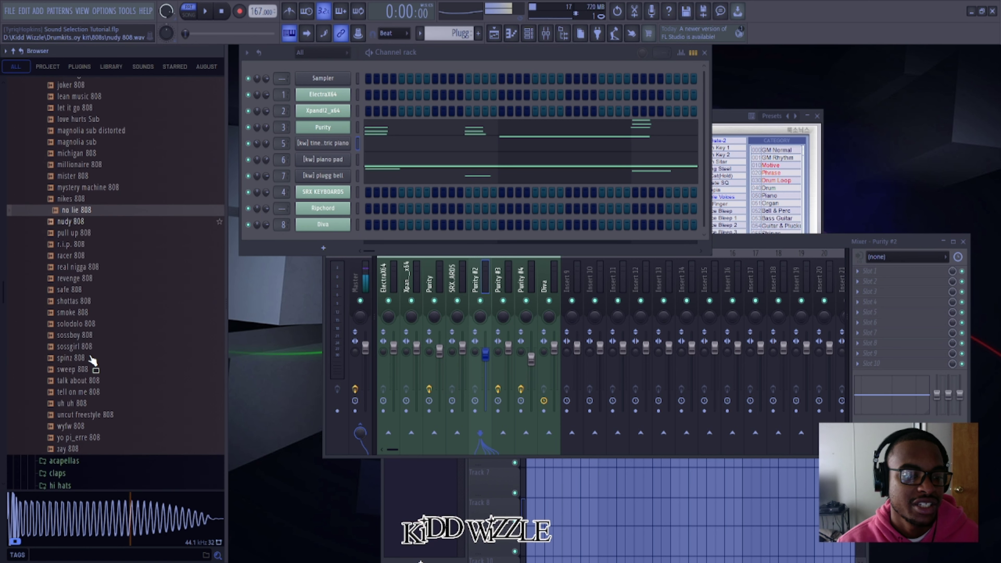
{"action": "left_click", "coordinate": [84, 311]}
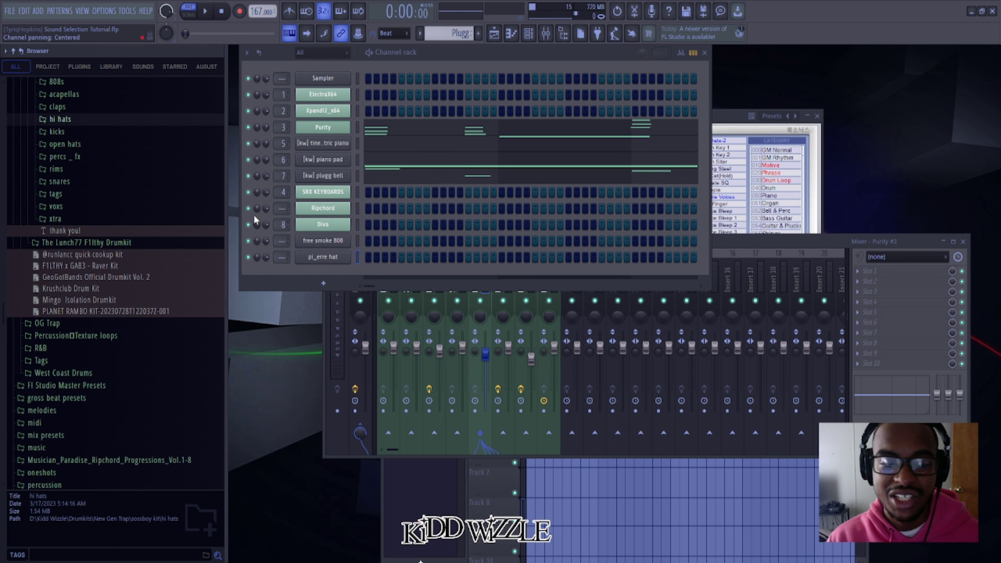
Preview pi_erre hat in the sossboy kit's hi hats folder and play the pattern with it on every second step
{"action": "left_click", "coordinate": [60, 119]}
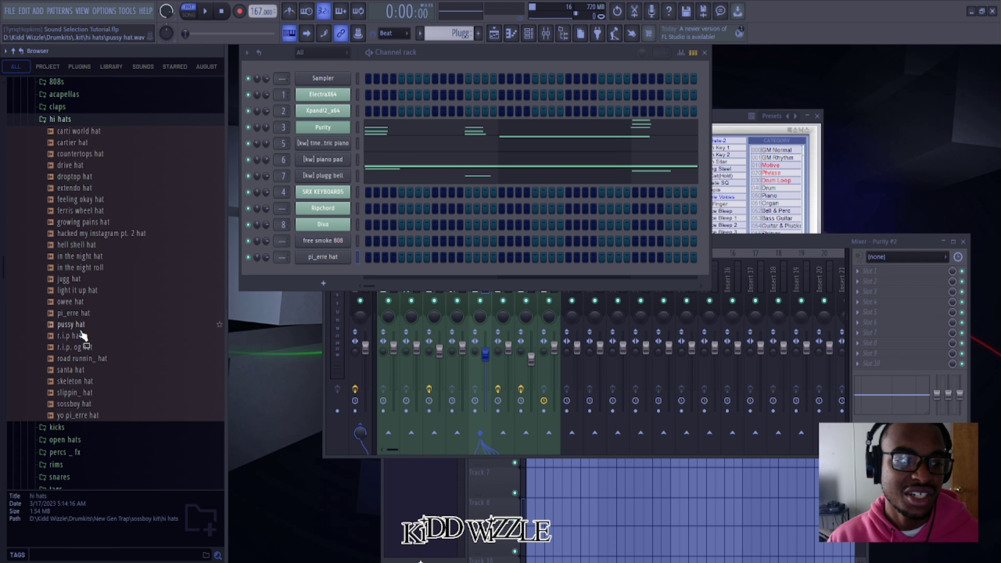
{"action": "left_click", "coordinate": [84, 313]}
{"action": "key", "text": "space"}
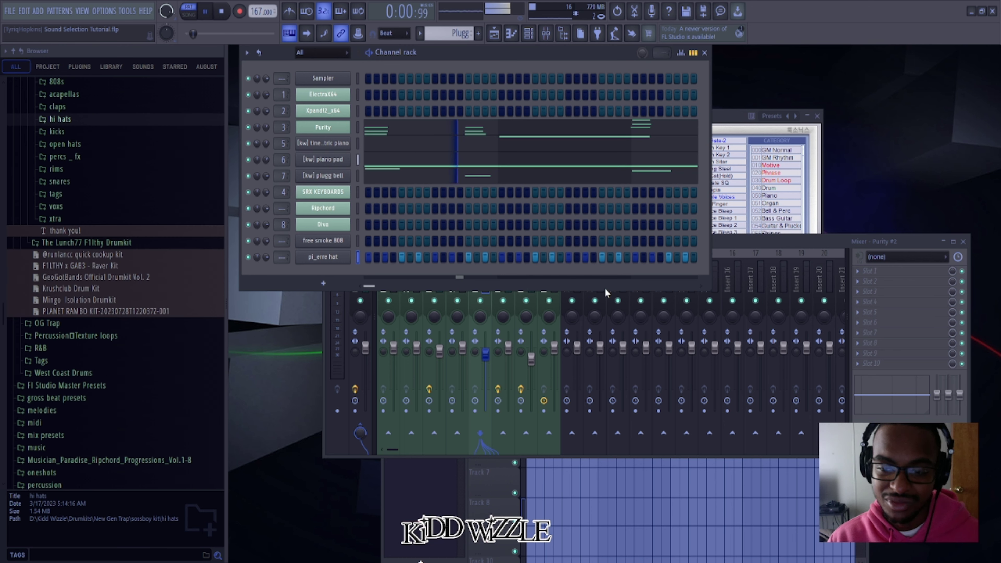
Widen the channel rack to show more steps and pan the pi_erre hat channel 18% left
{"action": "left_click_drag", "start_coordinate": [709, 290], "coordinate": [843, 293]}
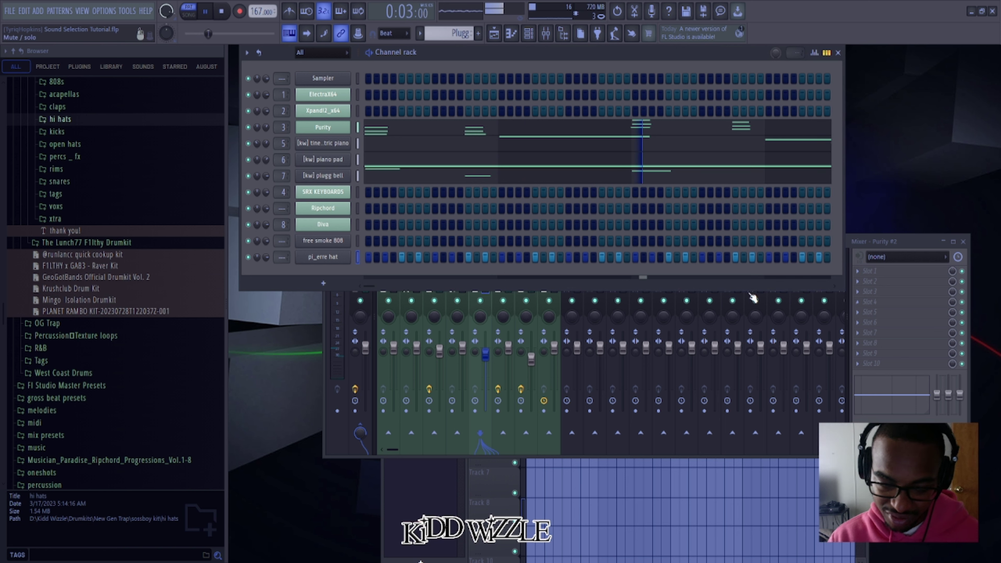
{"action": "left_click_drag", "start_coordinate": [257, 257], "coordinate": [257, 262]}
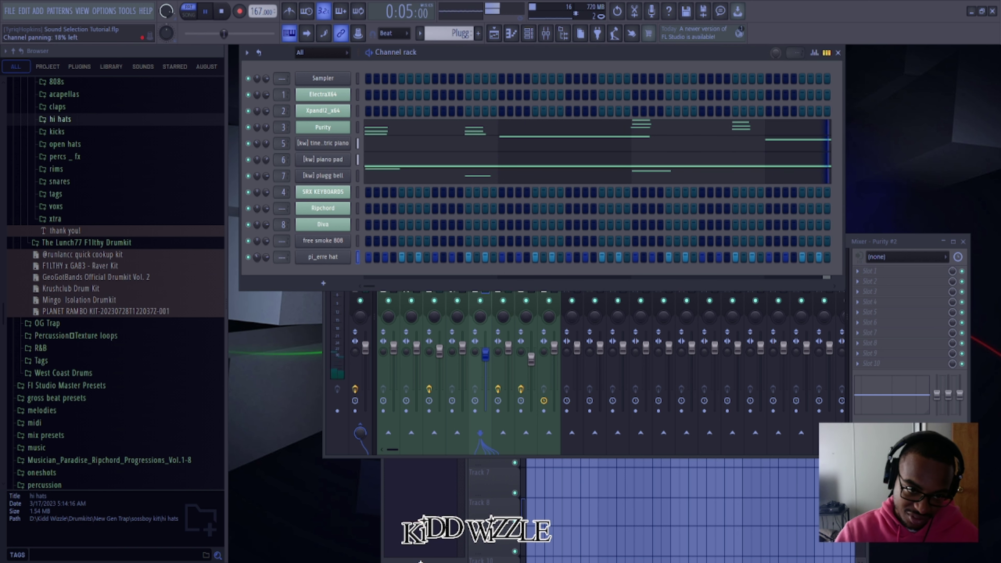
Examine the pi_erre hat notes and velocities in the Piano roll, then return to the channel rack and play the pattern
{"action": "key", "text": "F7"}
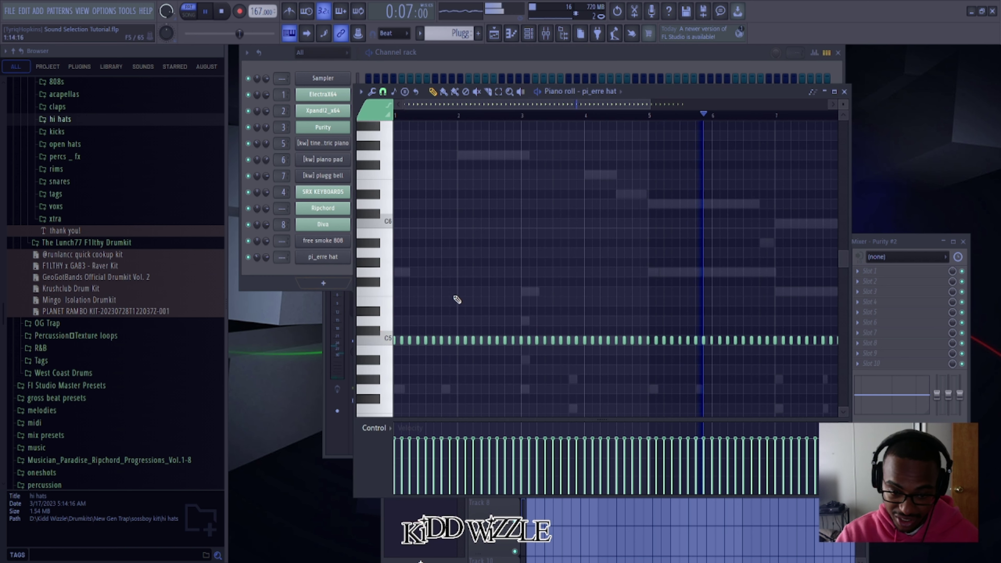
{"action": "key", "text": "space"}
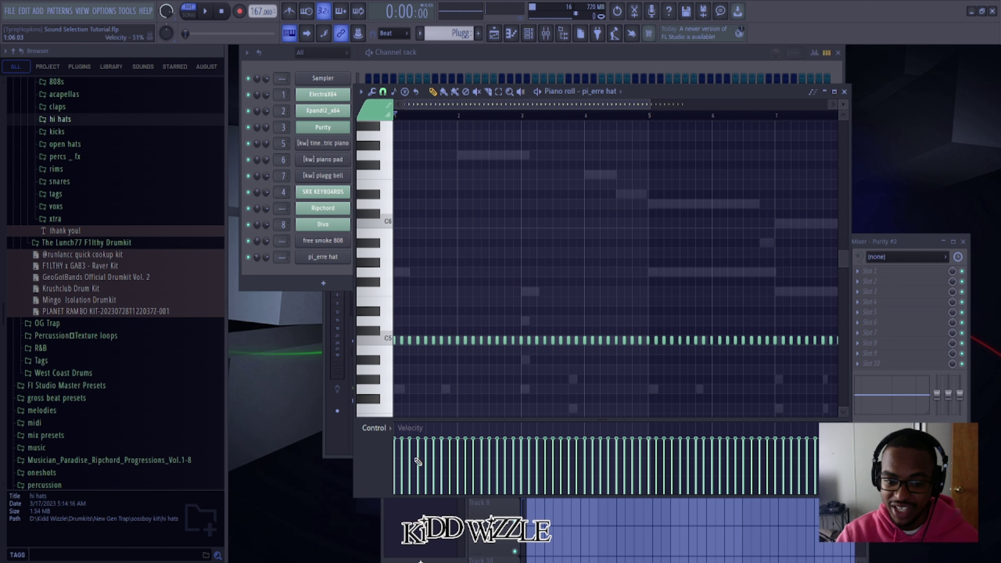
{"action": "left_click", "coordinate": [286, 292]}
{"action": "key", "text": "space"}
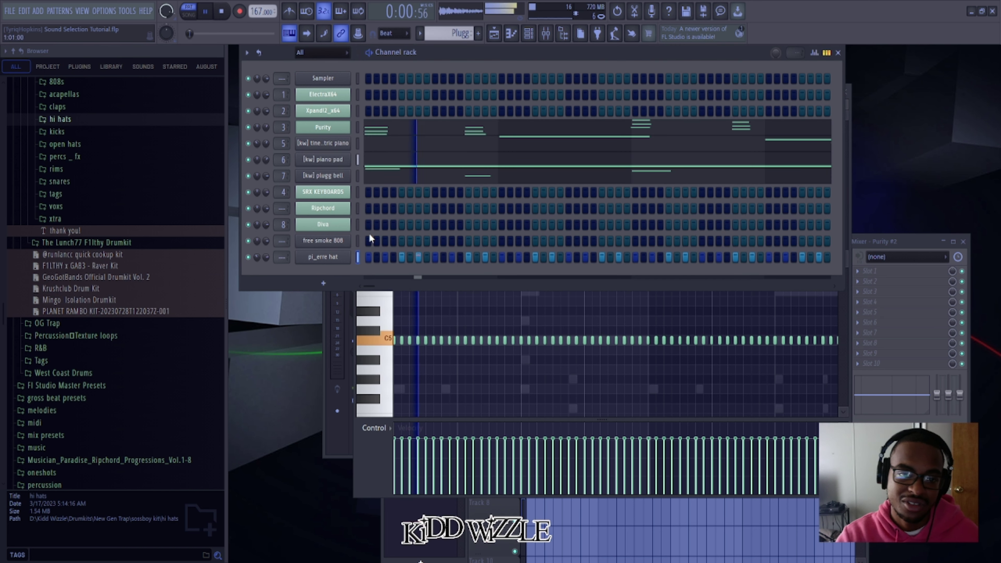
In the free smoke 808 Piano roll, place a C5 note just under one bar long at bar 1 and an F5 note at bar 3
{"action": "left_click", "coordinate": [342, 237]}
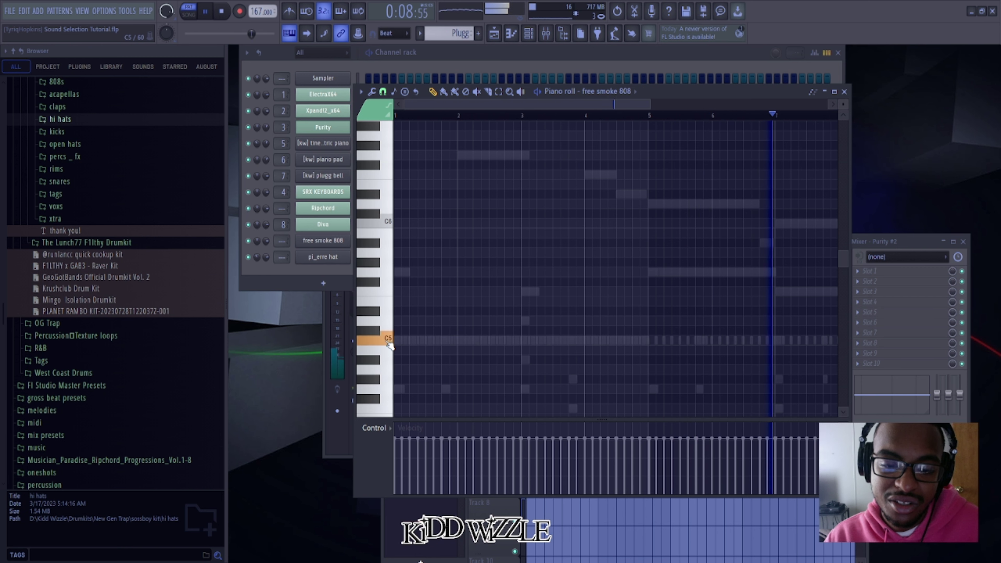
{"action": "left_click", "coordinate": [422, 342]}
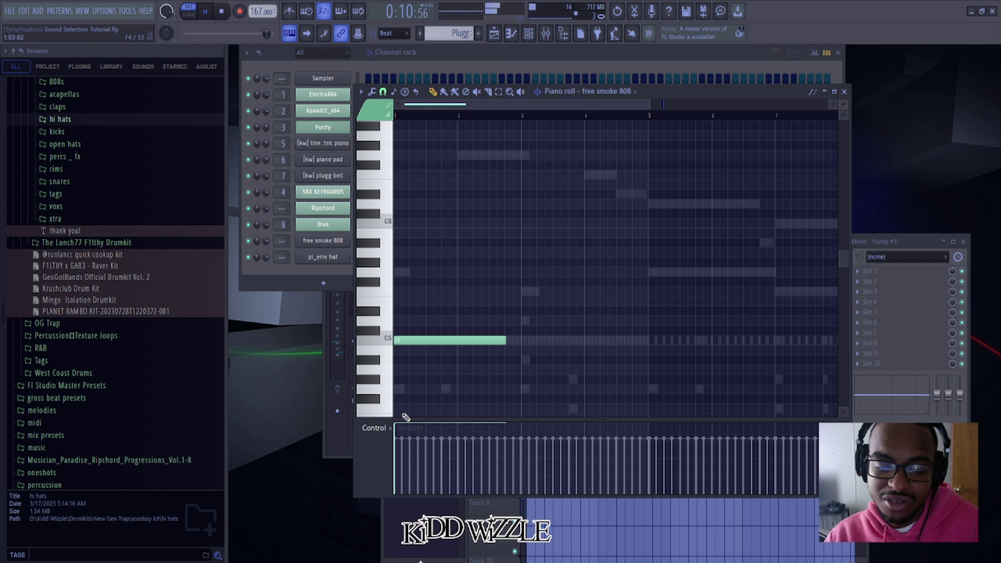
{"action": "left_click_drag", "start_coordinate": [509, 340], "coordinate": [450, 340]}
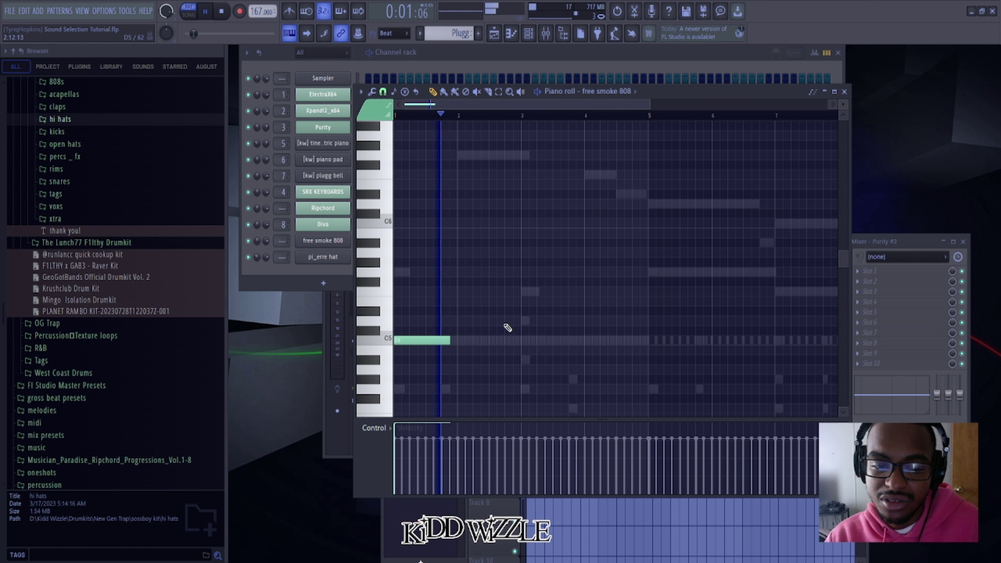
{"action": "left_click", "coordinate": [526, 293]}
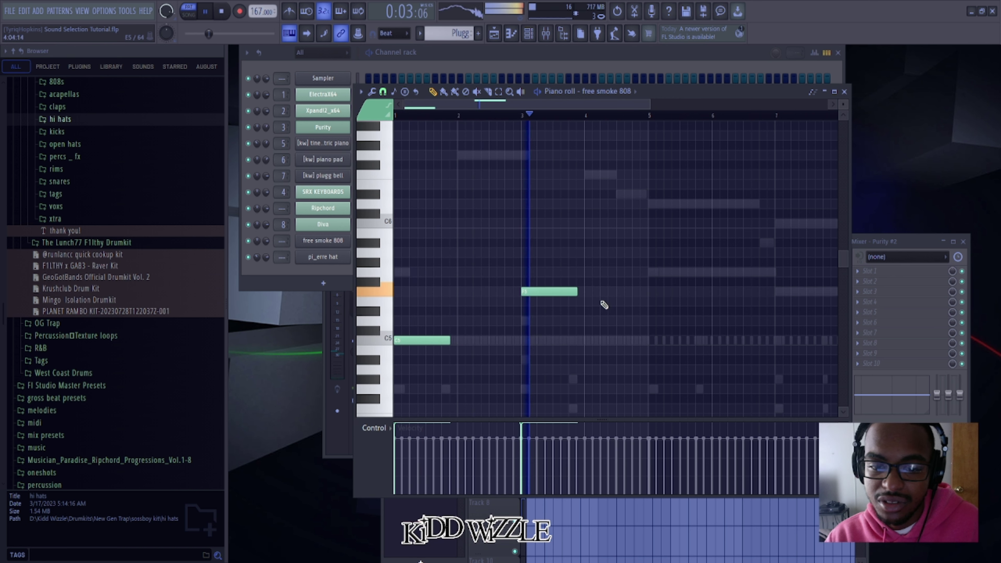
Add two short G5 notes in bar 4 and a one-bar C5 note at bar 5 to the free smoke 808 line
{"action": "left_click", "coordinate": [607, 272]}
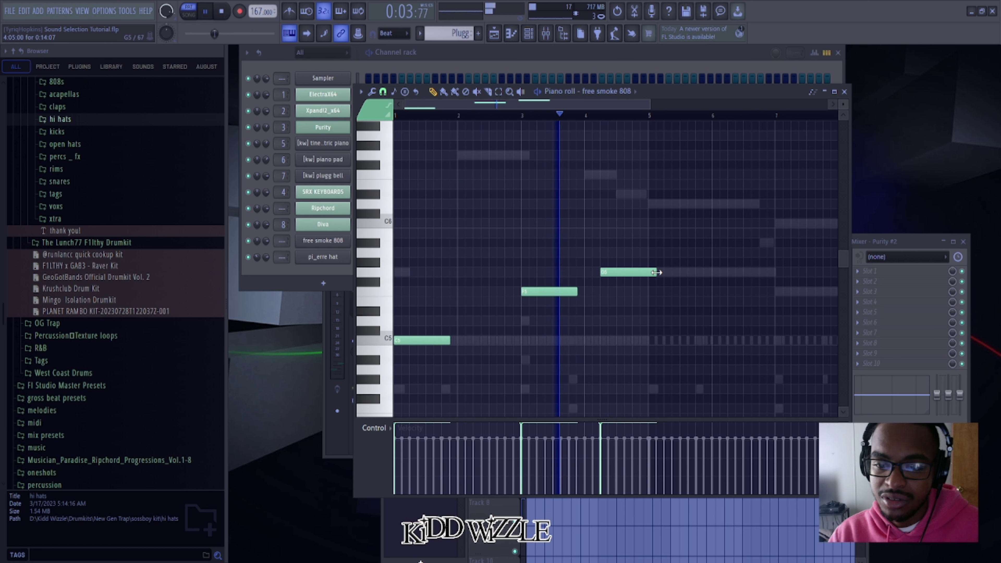
{"action": "left_click_drag", "start_coordinate": [654, 272], "coordinate": [617, 272]}
{"action": "left_click", "coordinate": [628, 272]}
{"action": "key", "text": "space"}
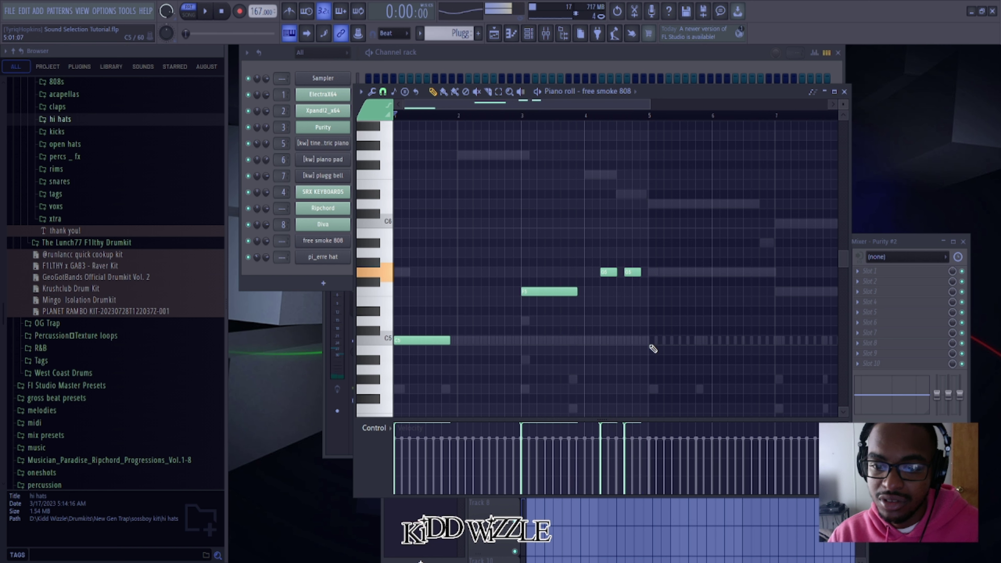
{"action": "left_click", "coordinate": [649, 340]}
{"action": "key", "text": "space"}
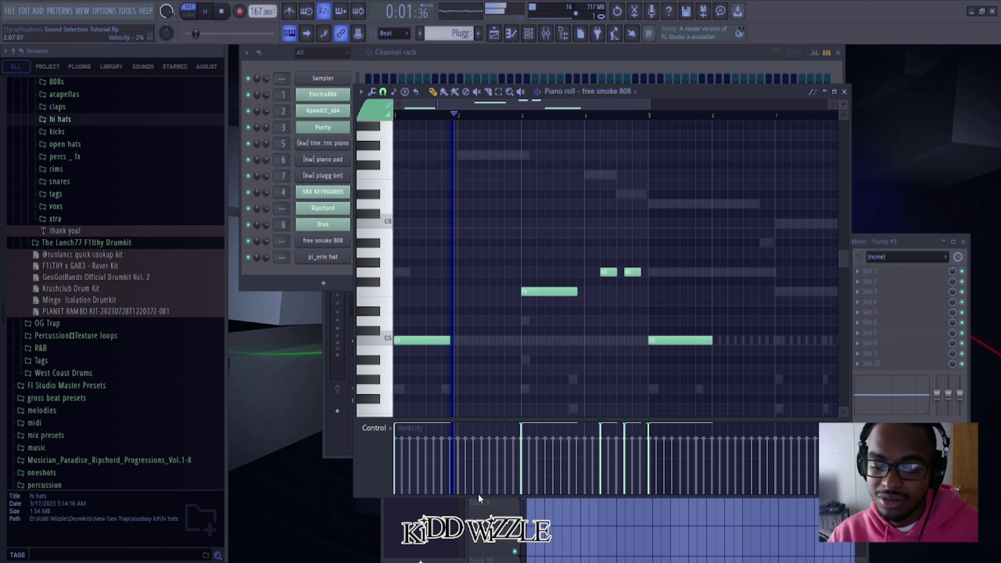
{"action": "left_click_drag", "start_coordinate": [664, 340], "coordinate": [712, 339]}
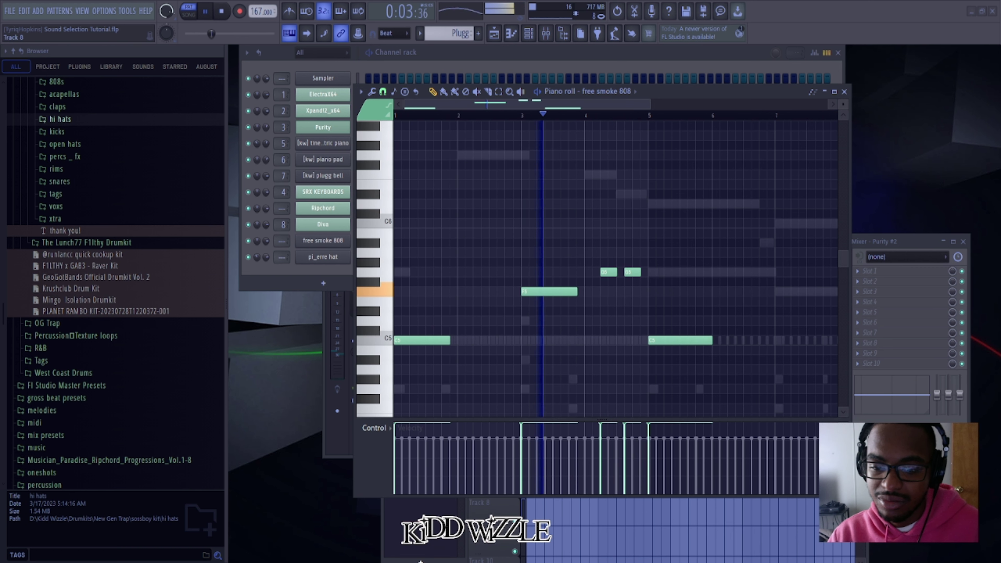
Place F5 notes at bar 7 and in bar 8 of the 808 line, shorten the last one and close the Piano roll
{"action": "left_click", "coordinate": [538, 520]}
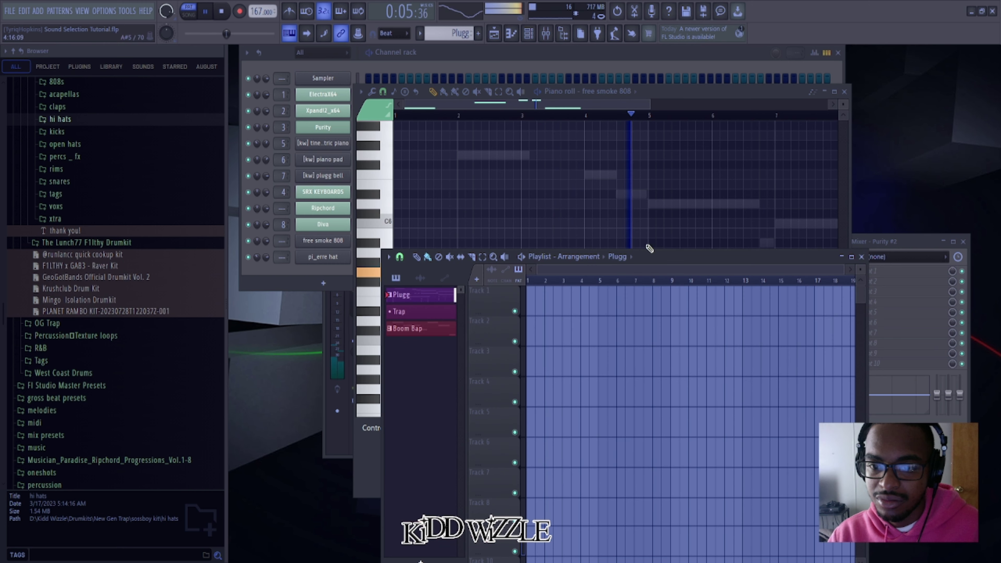
{"action": "left_click", "coordinate": [637, 111]}
{"action": "scroll", "coordinate": [772, 325], "scroll_direction": "down", "scroll_amount": 1}
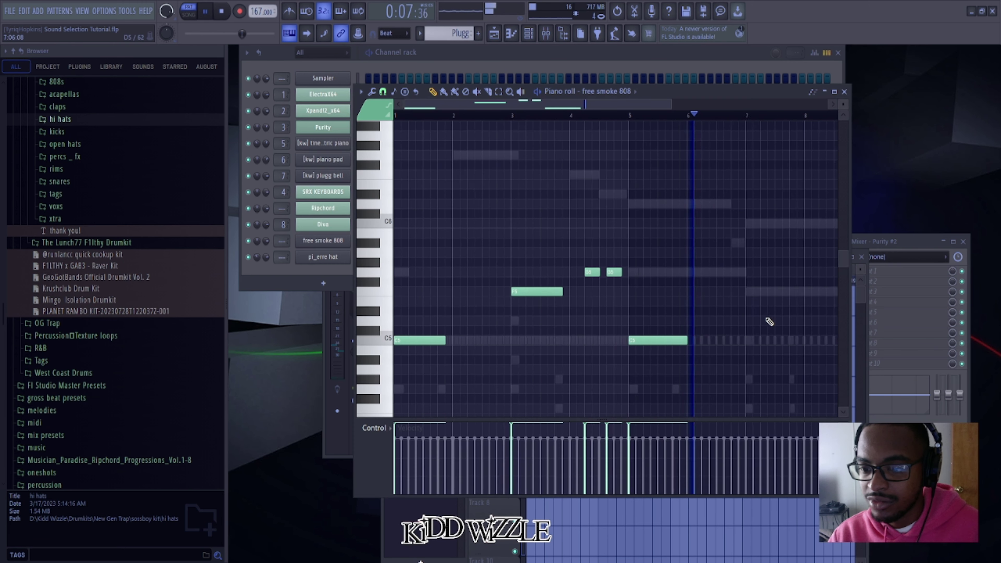
{"action": "scroll", "coordinate": [752, 296], "scroll_direction": "down", "scroll_amount": 1}
{"action": "left_click", "coordinate": [748, 292]}
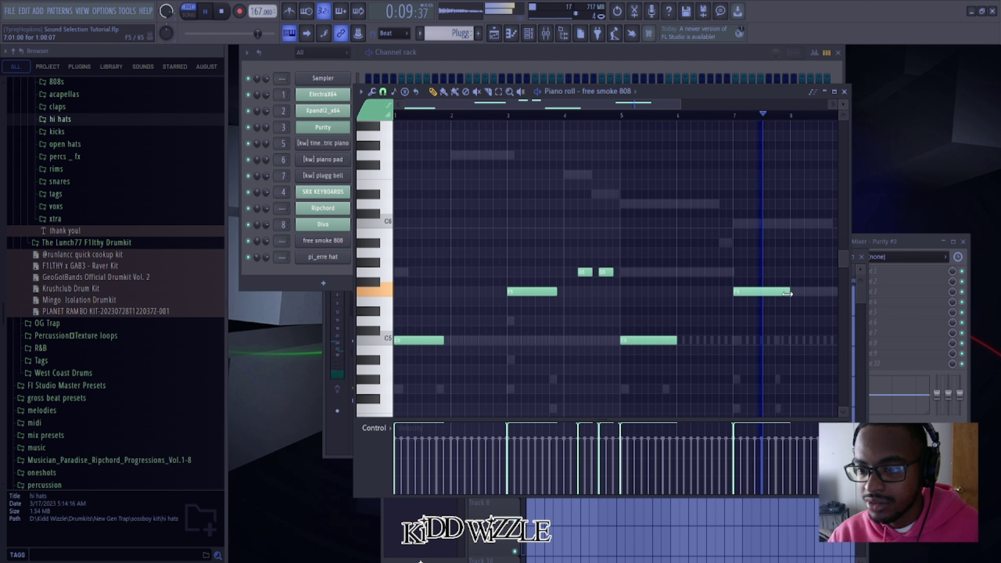
{"action": "left_click", "coordinate": [808, 292]}
{"action": "scroll", "coordinate": [807, 293], "scroll_direction": "down", "scroll_amount": 2}
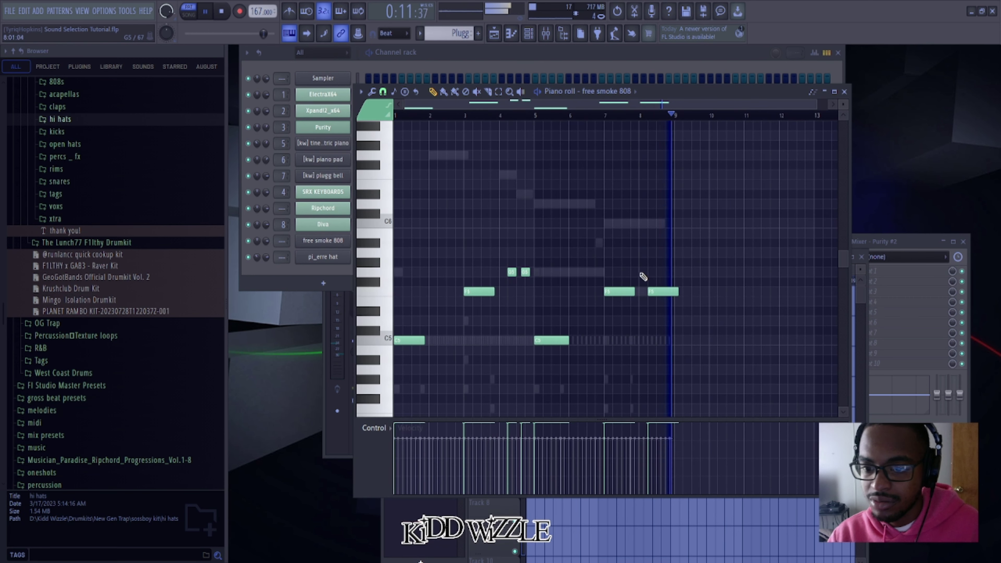
{"action": "left_click_drag", "start_coordinate": [677, 291], "coordinate": [673, 292]}
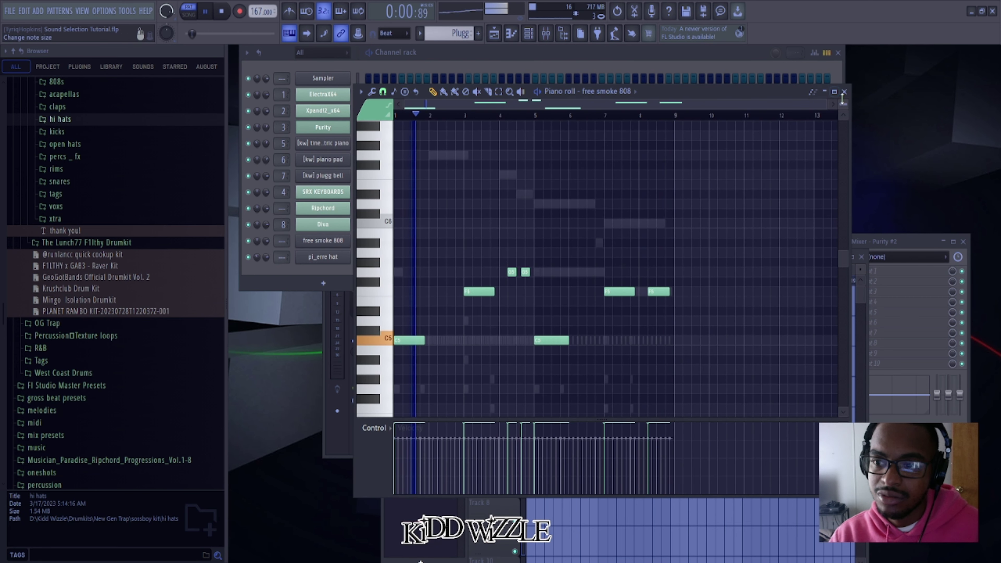
{"action": "key", "text": "F7"}
Audition samples in the sossboy kit's claps folder and add nomad clap to the channel rack as a new channel
{"action": "left_click", "coordinate": [67, 107]}
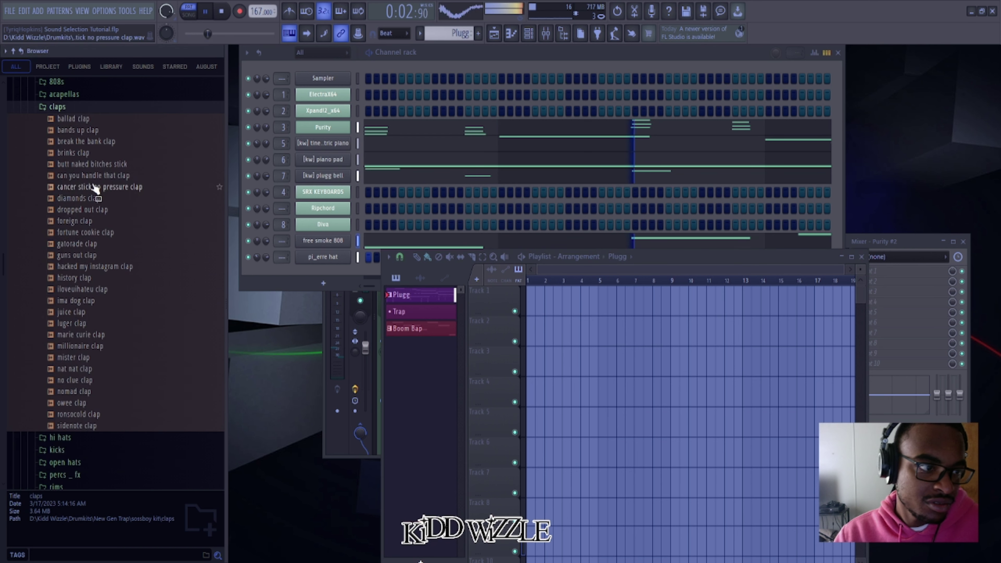
{"action": "left_click", "coordinate": [90, 277]}
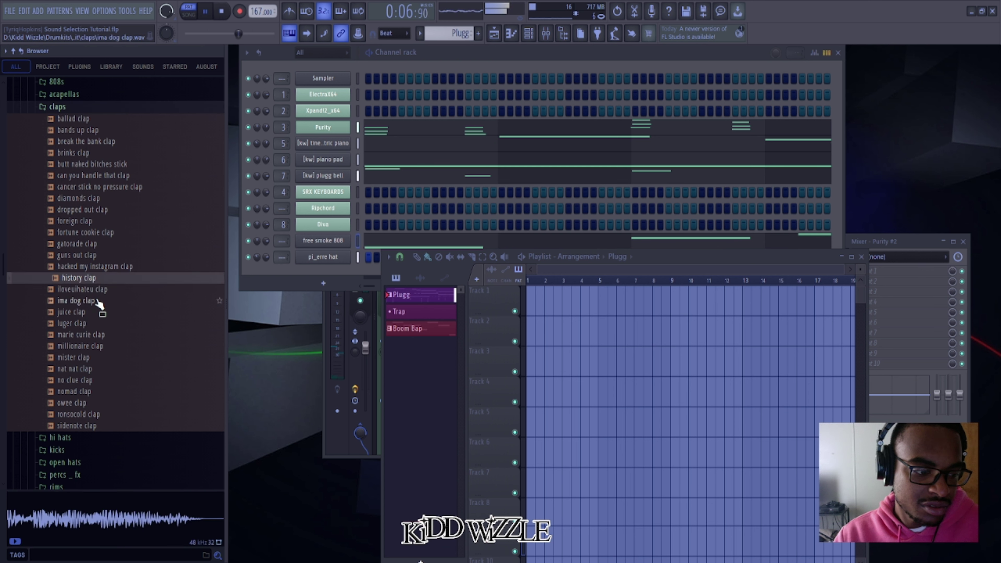
{"action": "left_click", "coordinate": [96, 301]}
{"action": "left_click", "coordinate": [98, 324]}
{"action": "left_click", "coordinate": [92, 357]}
{"action": "left_click", "coordinate": [87, 324]}
{"action": "left_click", "coordinate": [81, 380]}
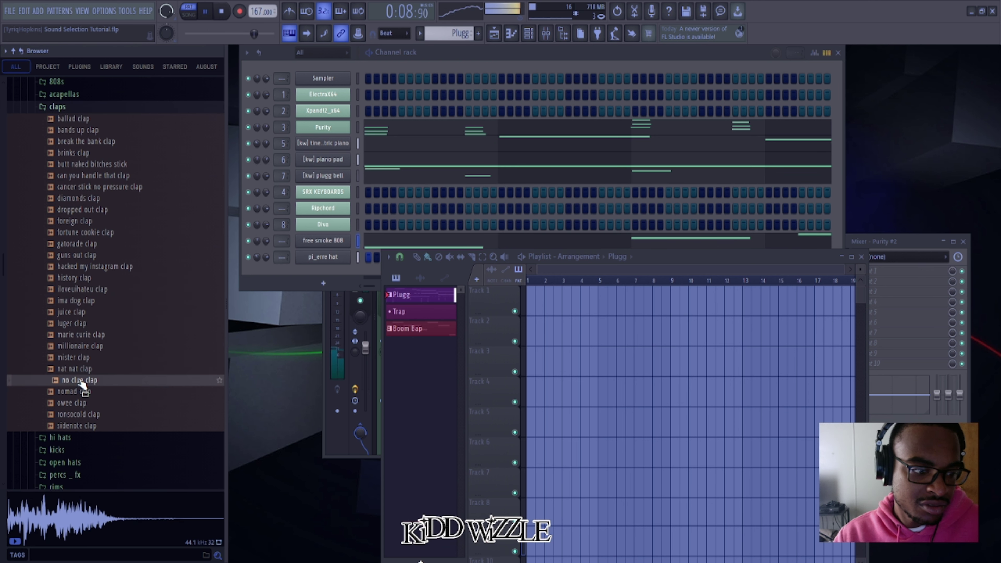
{"action": "left_click", "coordinate": [85, 391]}
{"action": "left_click_drag", "start_coordinate": [252, 318], "coordinate": [306, 279]}
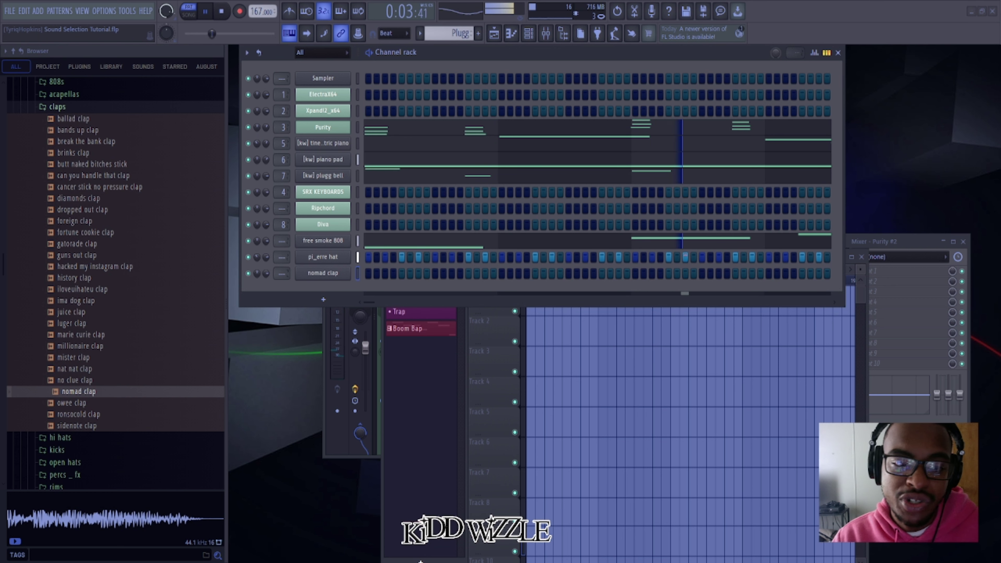
Check the nomad clap sample's settings and place a clap on the third beat of every bar in the Plugg pattern
{"action": "key", "text": "space"}
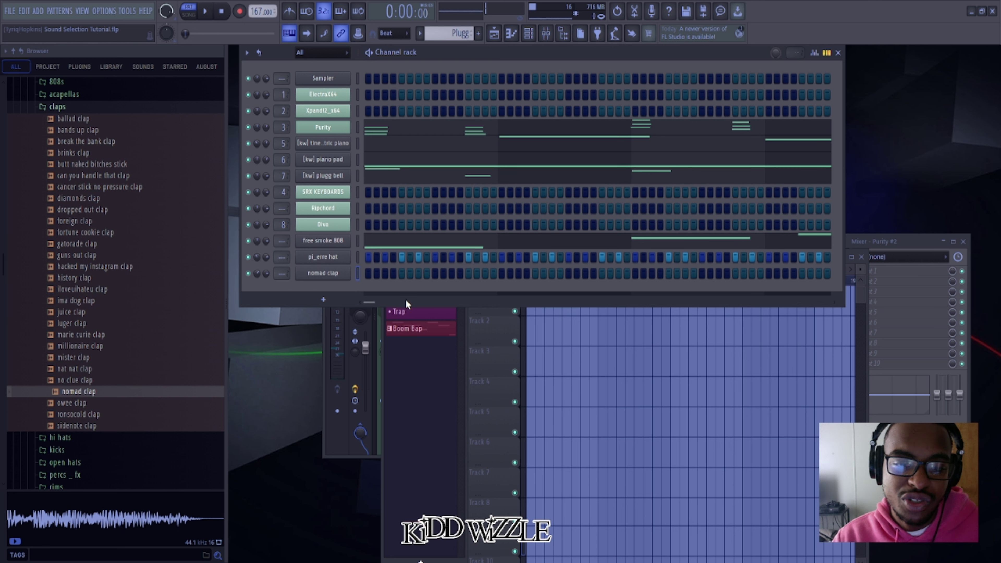
{"action": "left_click", "coordinate": [339, 274]}
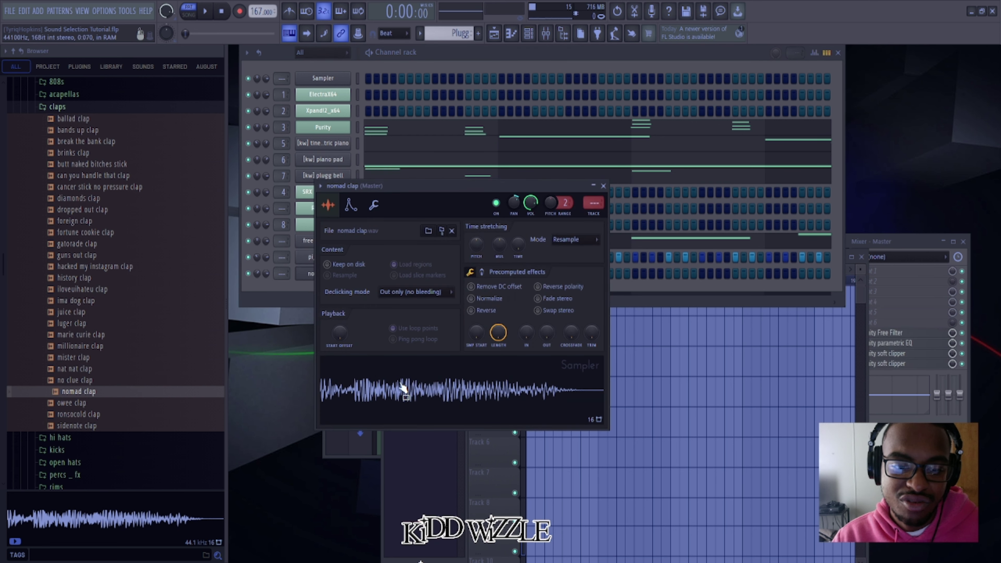
{"action": "left_click", "coordinate": [603, 186]}
{"action": "key", "text": "space"}
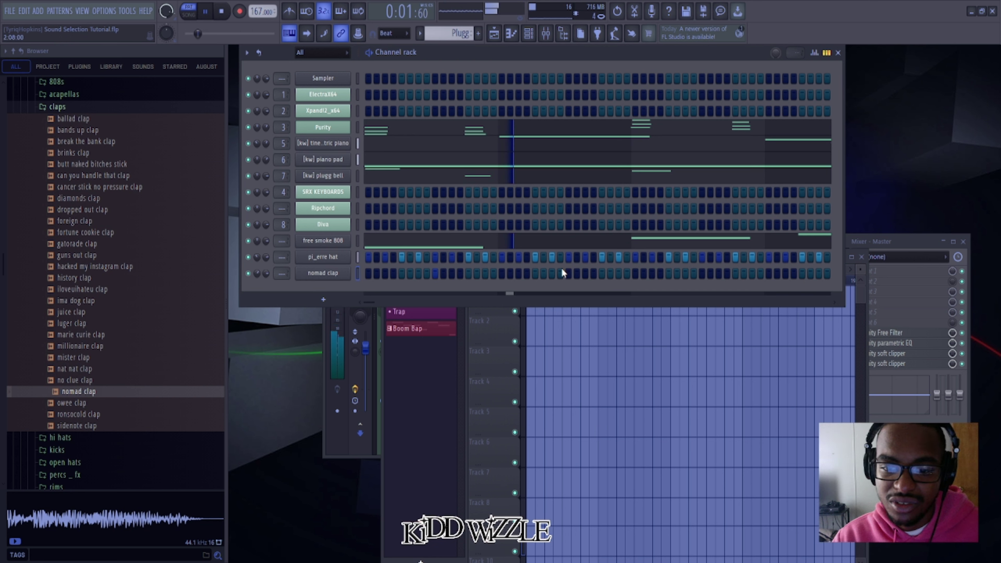
{"action": "left_click", "coordinate": [567, 272]}
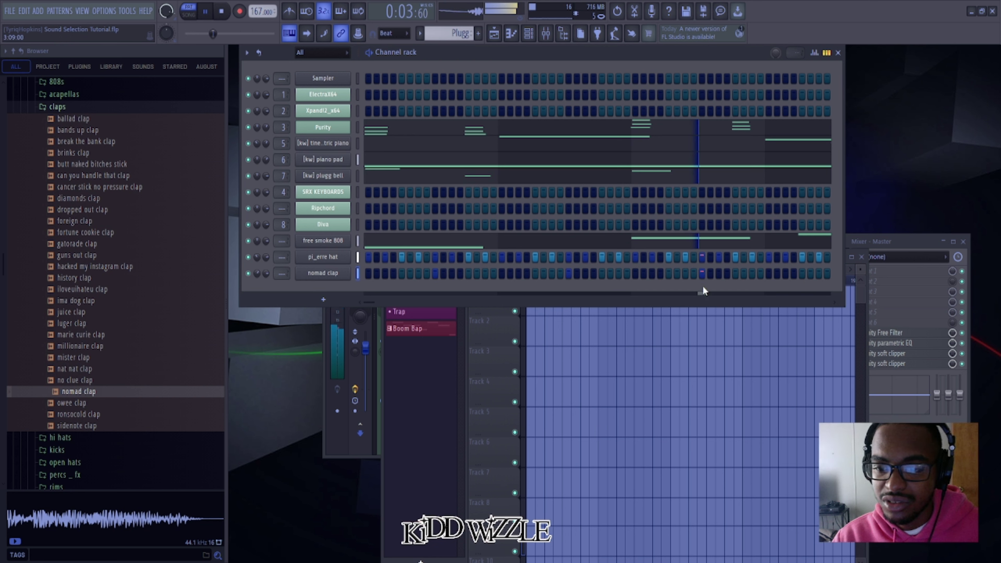
{"action": "scroll", "coordinate": [718, 302], "scroll_direction": "right", "scroll_amount": 4}
{"action": "left_click", "coordinate": [593, 274]}
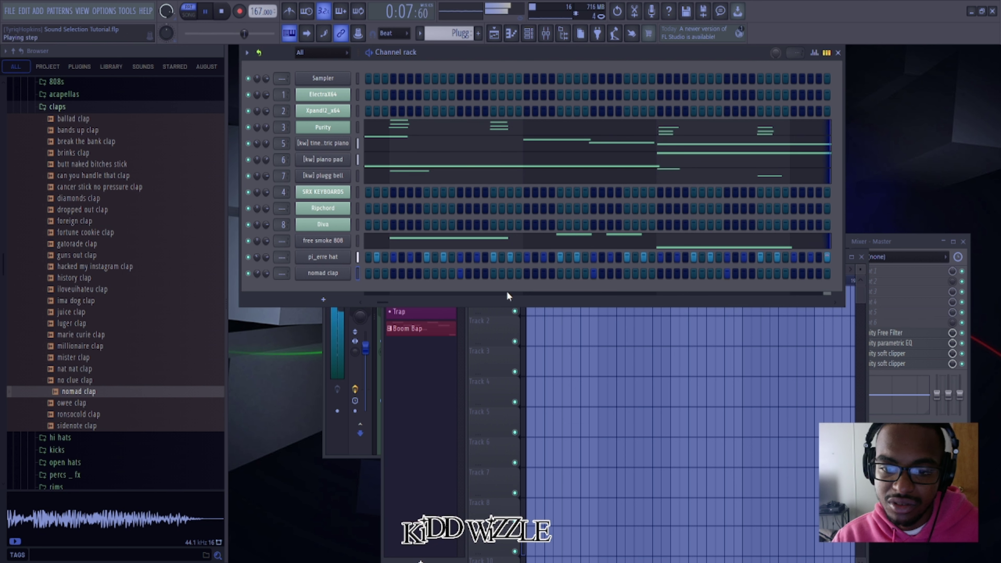
{"action": "scroll", "coordinate": [506, 300], "scroll_direction": "right", "scroll_amount": 3}
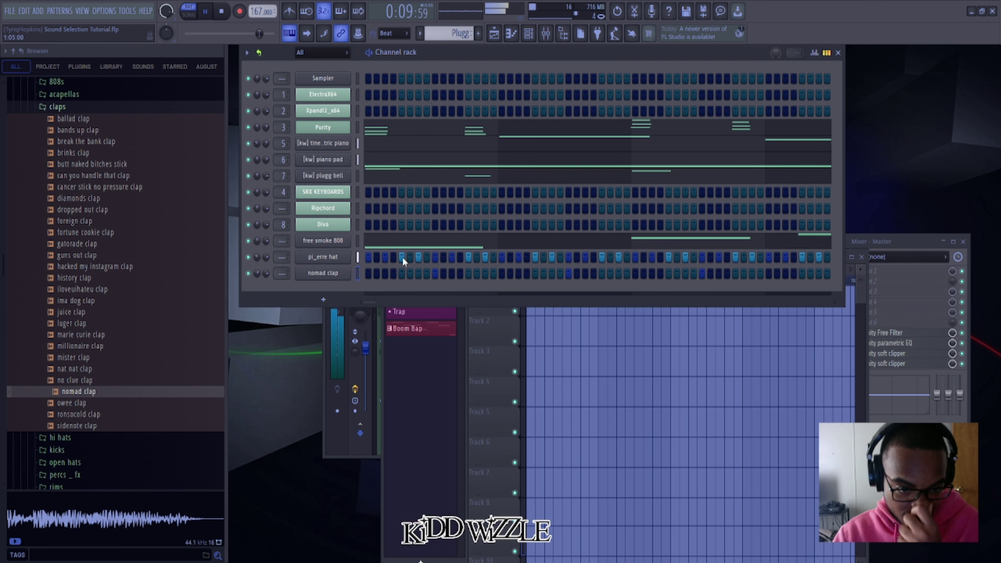
Collapse the claps folder, place the Plugg pattern at bar 1 of playlist Track 1 and play the arrangement
{"action": "scroll", "coordinate": [130, 291], "scroll_direction": "up", "scroll_amount": 4}
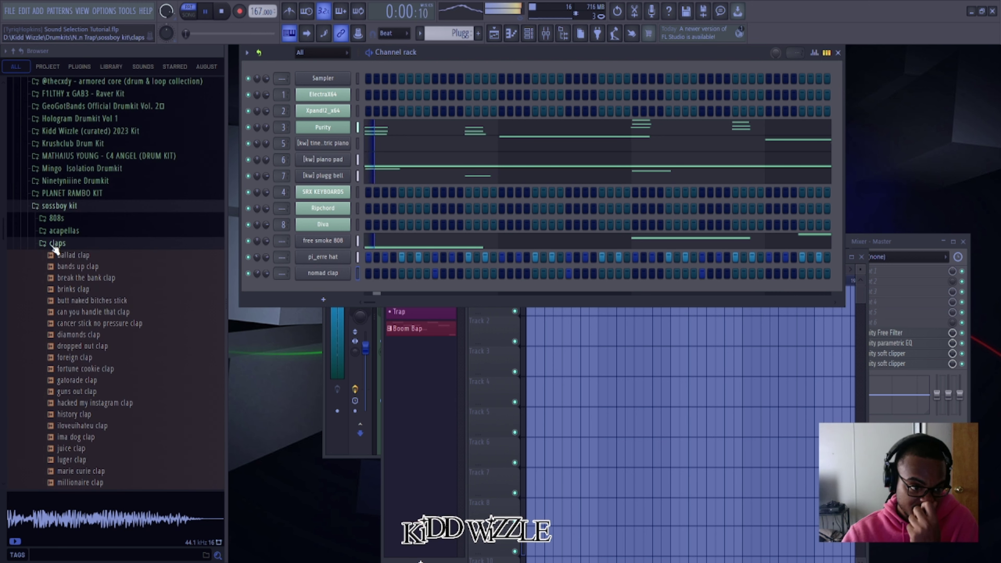
{"action": "left_click", "coordinate": [54, 247]}
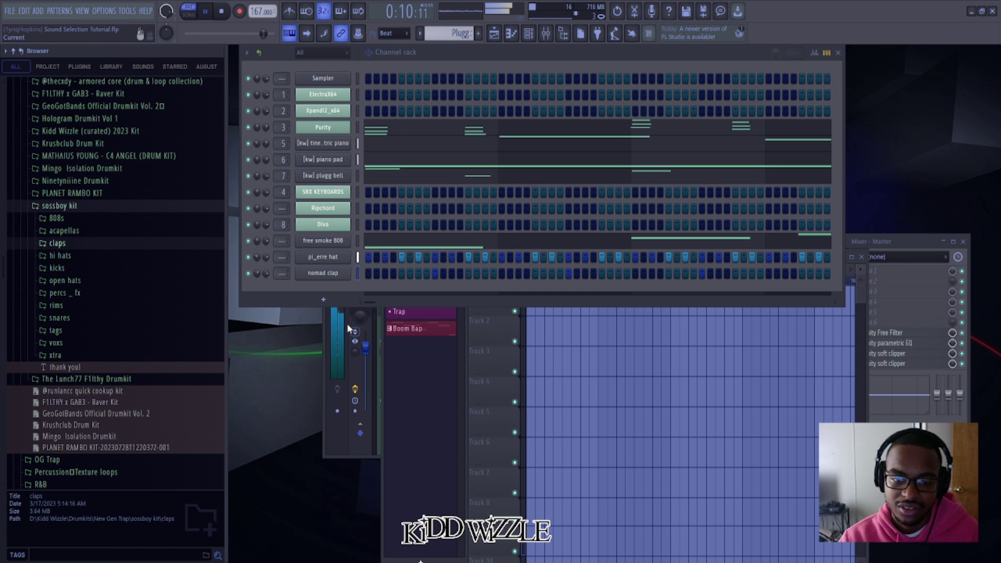
{"action": "left_click", "coordinate": [478, 339]}
{"action": "left_click_drag", "start_coordinate": [422, 294], "coordinate": [531, 302]}
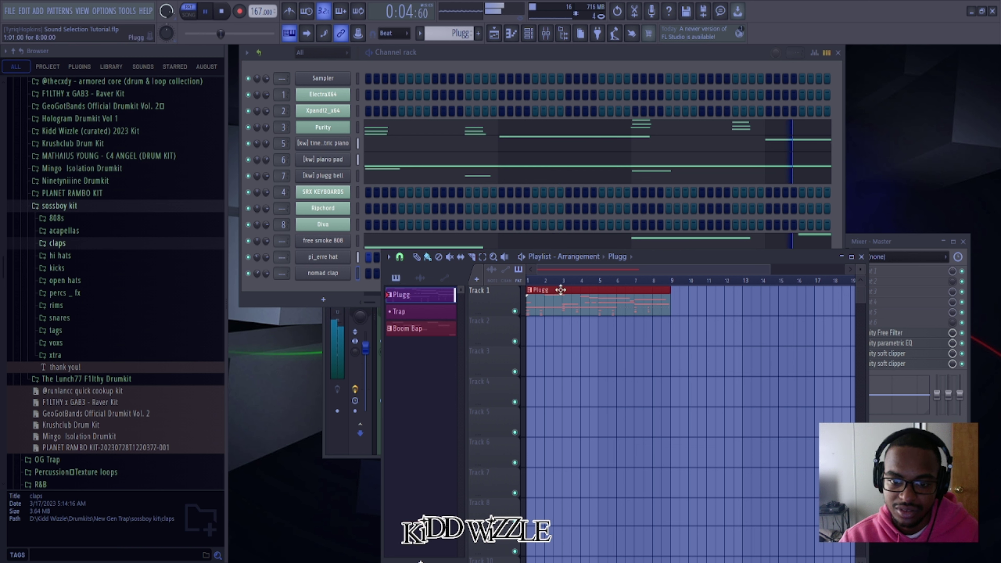
{"action": "key", "text": "l"}
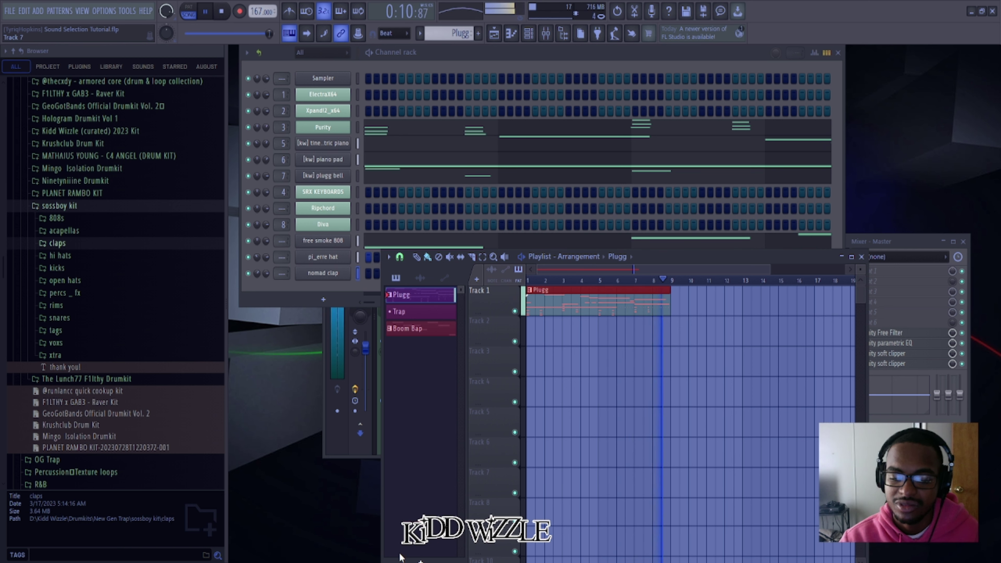
{"action": "key", "text": "space"}
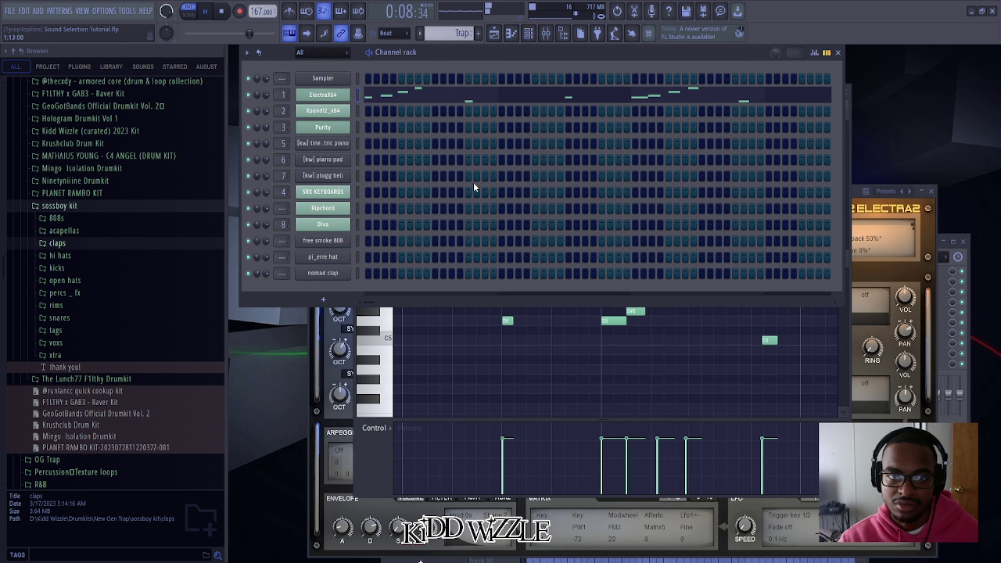
In the Trap pattern's ElectraX64 Piano roll, re-place bar 3's D#5 note and shift its F5, G5 and C5 notes slightly earlier
{"action": "left_click", "coordinate": [626, 310]}
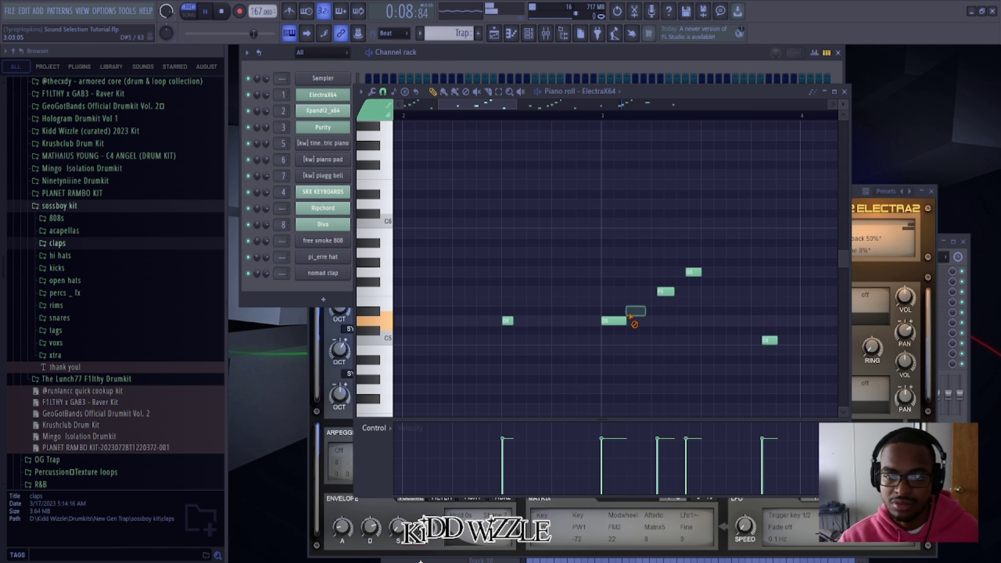
{"action": "left_click", "coordinate": [635, 311]}
{"action": "scroll", "coordinate": [669, 336], "scroll_direction": "down", "scroll_amount": 3}
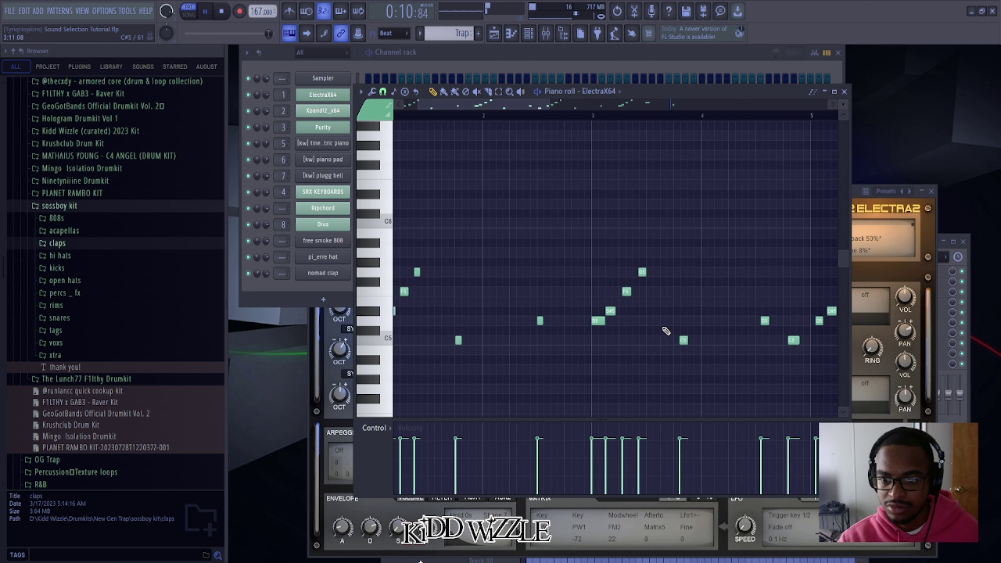
{"action": "scroll", "coordinate": [658, 329], "scroll_direction": "up", "scroll_amount": 3}
{"action": "left_click_drag", "start_coordinate": [605, 293], "coordinate": [624, 271]}
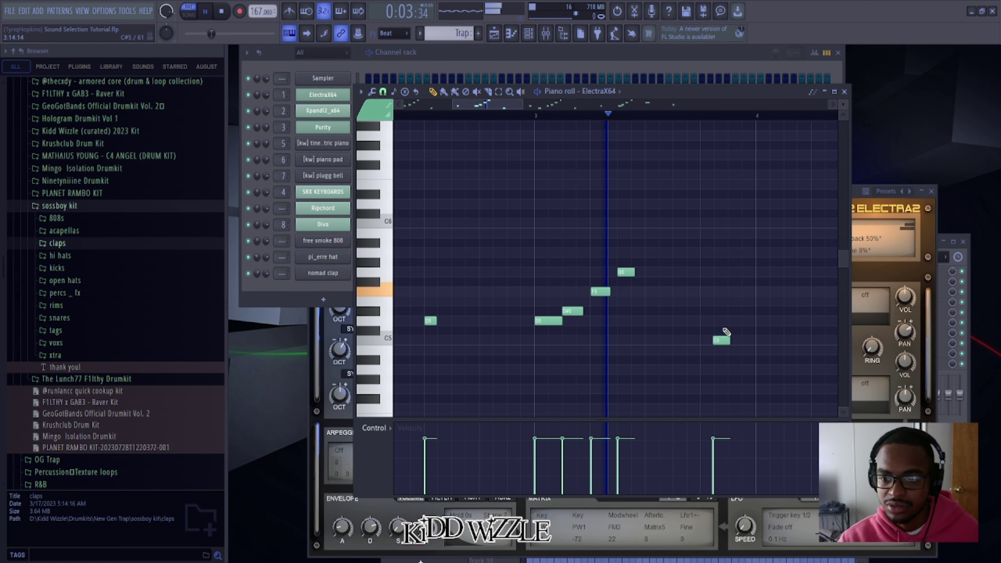
{"action": "left_click_drag", "start_coordinate": [721, 340], "coordinate": [710, 340]}
{"action": "scroll", "coordinate": [710, 340], "scroll_direction": "down", "scroll_amount": 3}
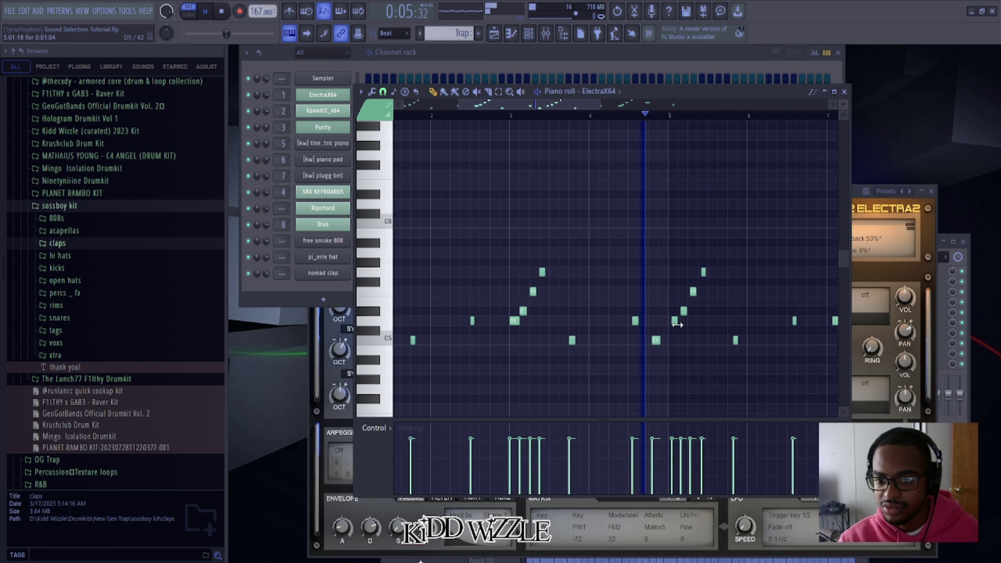
Shift the D5 and C5 notes in the second half of bar 4 slightly earlier
{"action": "scroll", "coordinate": [670, 333], "scroll_direction": "up", "scroll_amount": 3}
{"action": "left_click_drag", "start_coordinate": [568, 323], "coordinate": [558, 323]}
{"action": "left_click_drag", "start_coordinate": [619, 338], "coordinate": [606, 337]}
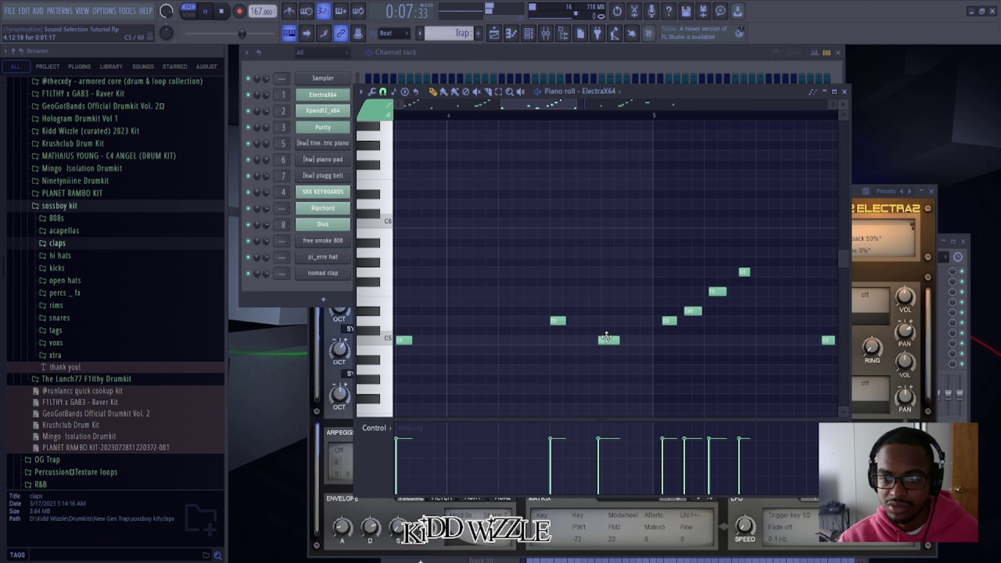
{"action": "scroll", "coordinate": [607, 321], "scroll_direction": "down", "scroll_amount": 3}
{"action": "scroll", "coordinate": [603, 324], "scroll_direction": "up", "scroll_amount": 2}
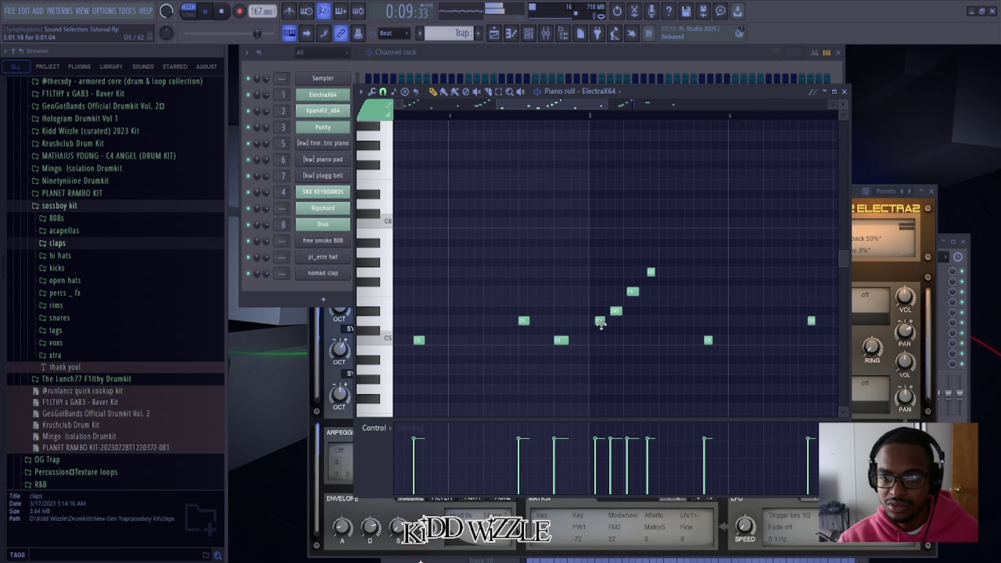
Delete the old ElectraX64 notes in bars 5 and 6 and duplicate the first four bars' melody starting at bar 5
{"action": "scroll", "coordinate": [598, 323], "scroll_direction": "down", "scroll_amount": 3}
{"action": "left_click_drag", "start_coordinate": [616, 353], "coordinate": [544, 249]}
{"action": "key", "text": "Delete"}
{"action": "left_click_drag", "start_coordinate": [568, 201], "coordinate": [287, 393]}
{"action": "key", "text": "ctrl+b"}
{"action": "scroll", "coordinate": [552, 321], "scroll_direction": "up", "scroll_amount": 3}
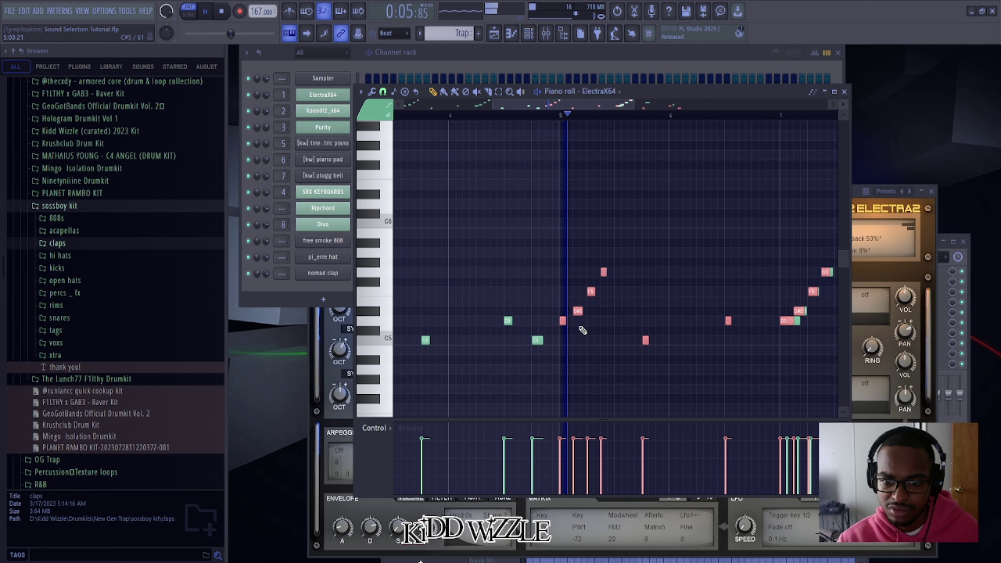
{"action": "left_click_drag", "start_coordinate": [552, 322], "coordinate": [563, 322]}
Remove the duplicated notes that overlap the original melody in bars 7 and 8, including the C5 and the D5
{"action": "scroll", "coordinate": [581, 330], "scroll_direction": "down", "scroll_amount": 2}
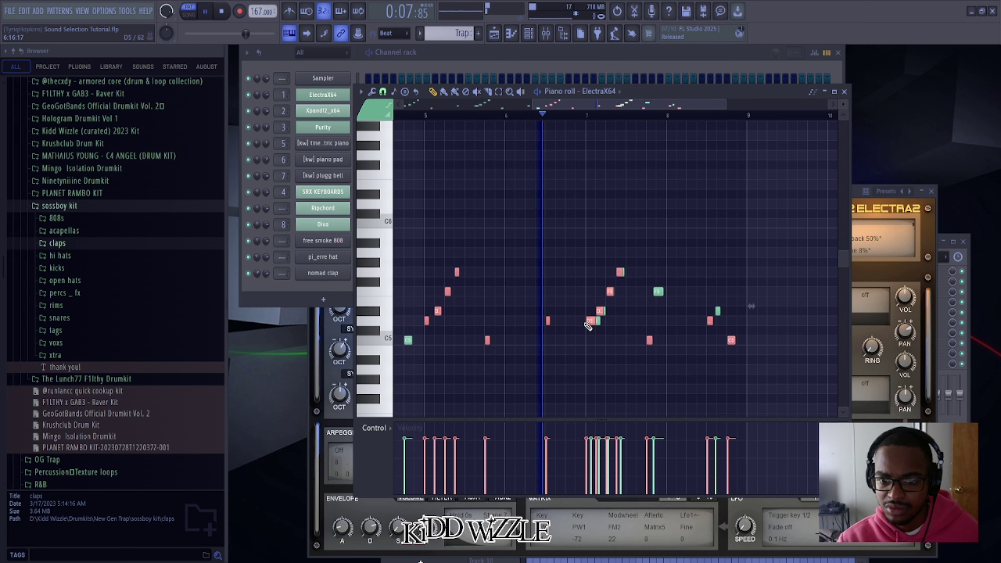
{"action": "right_click", "coordinate": [598, 311]}
{"action": "right_click", "coordinate": [608, 291]}
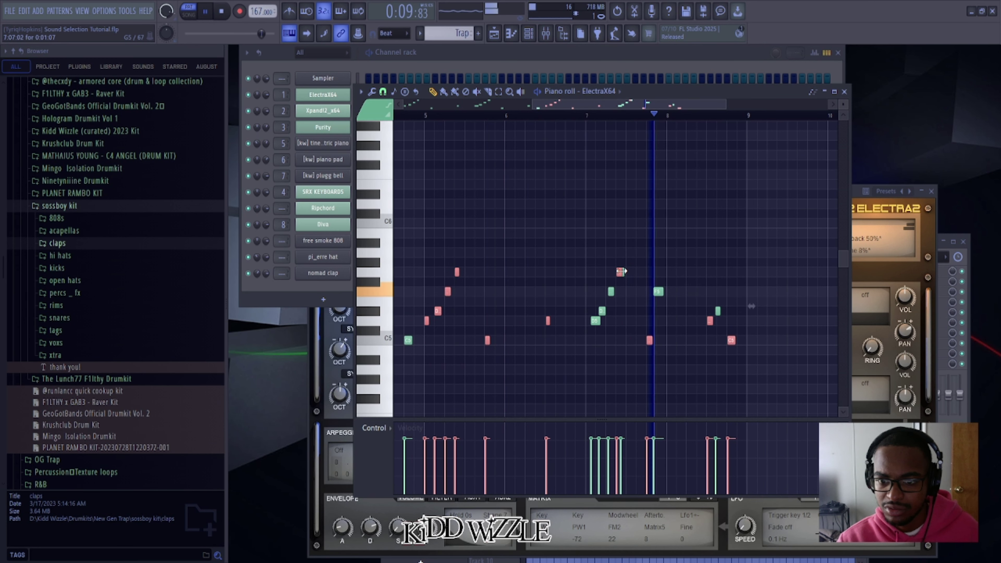
{"action": "right_click", "coordinate": [619, 272]}
{"action": "right_click", "coordinate": [650, 339]}
{"action": "right_click", "coordinate": [710, 320]}
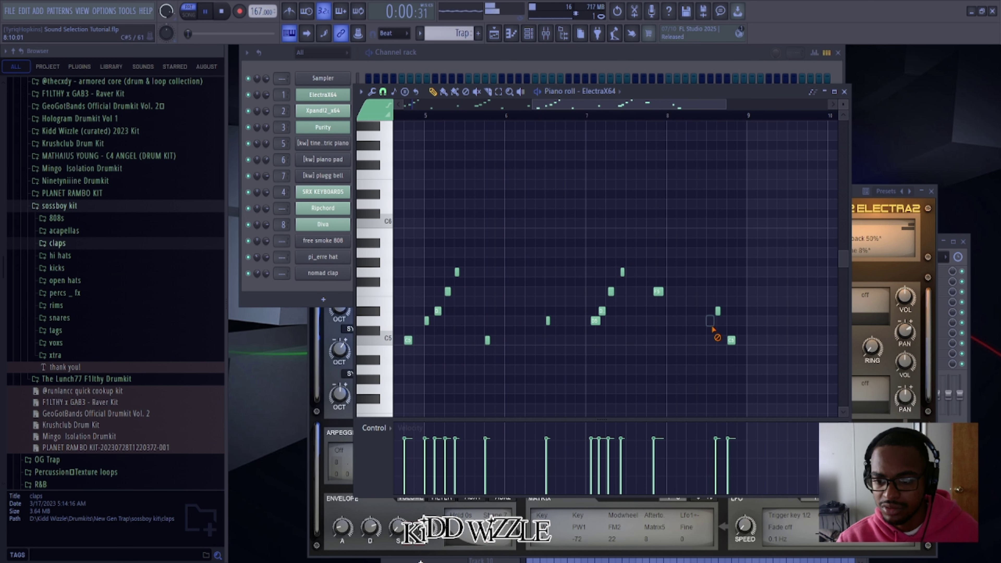
{"action": "scroll", "coordinate": [478, 324], "scroll_direction": "up", "scroll_amount": 2}
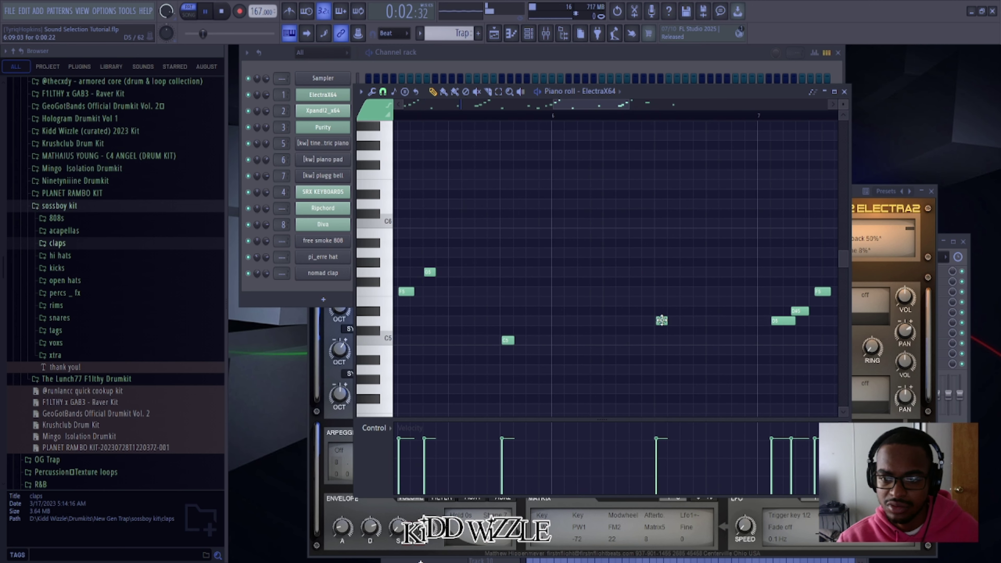
Move the D5, D#5, F5 and G5 group back to the start of bar 7, then nudge D#5, F5 and G5 slightly later
{"action": "scroll", "coordinate": [756, 311], "scroll_direction": "down", "scroll_amount": 3}
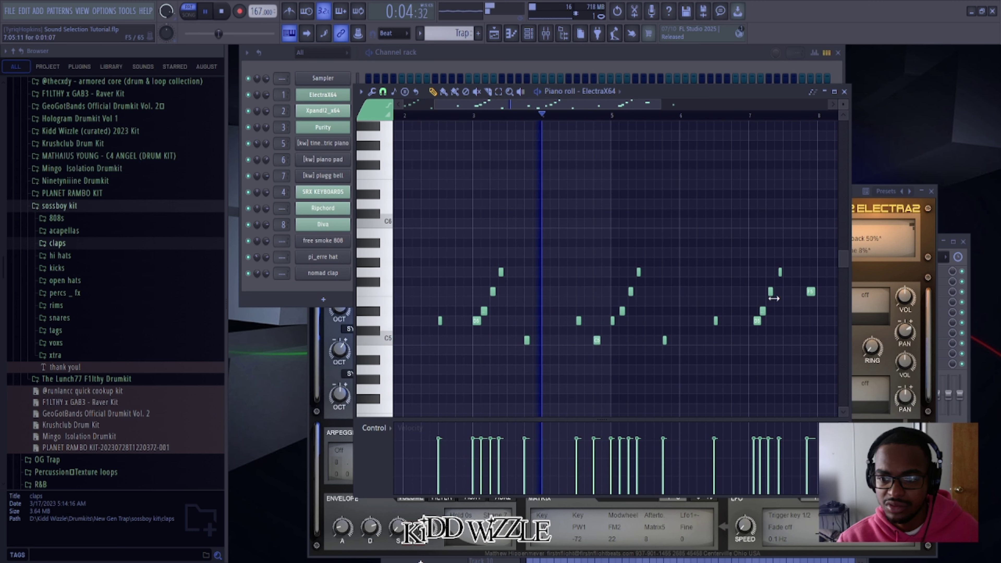
{"action": "left_click_drag", "start_coordinate": [788, 337], "coordinate": [751, 266]}
{"action": "scroll", "coordinate": [775, 300], "scroll_direction": "up", "scroll_amount": 3}
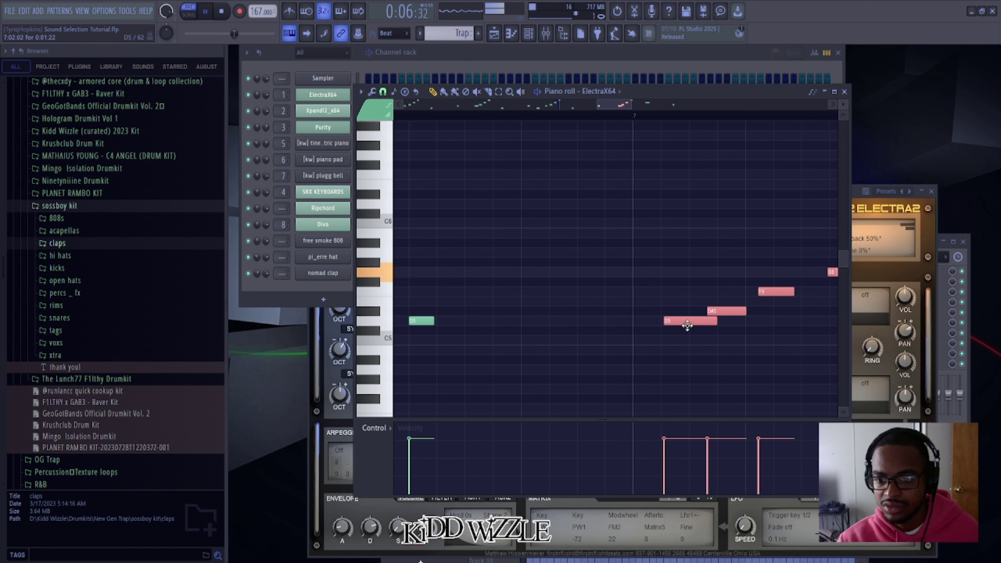
{"action": "left_click_drag", "start_coordinate": [664, 322], "coordinate": [654, 321]}
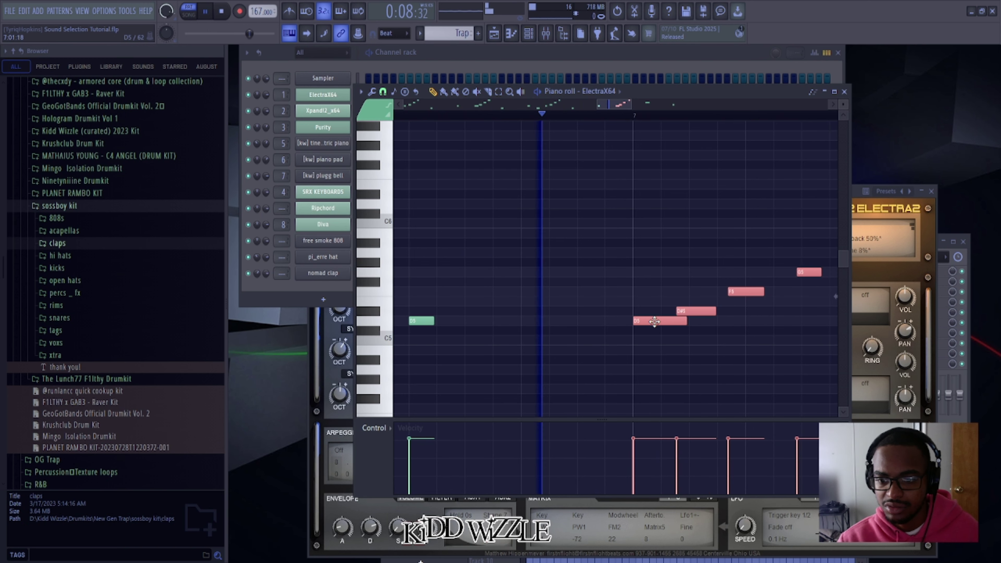
{"action": "left_click", "coordinate": [725, 339], "text": "ctrl"}
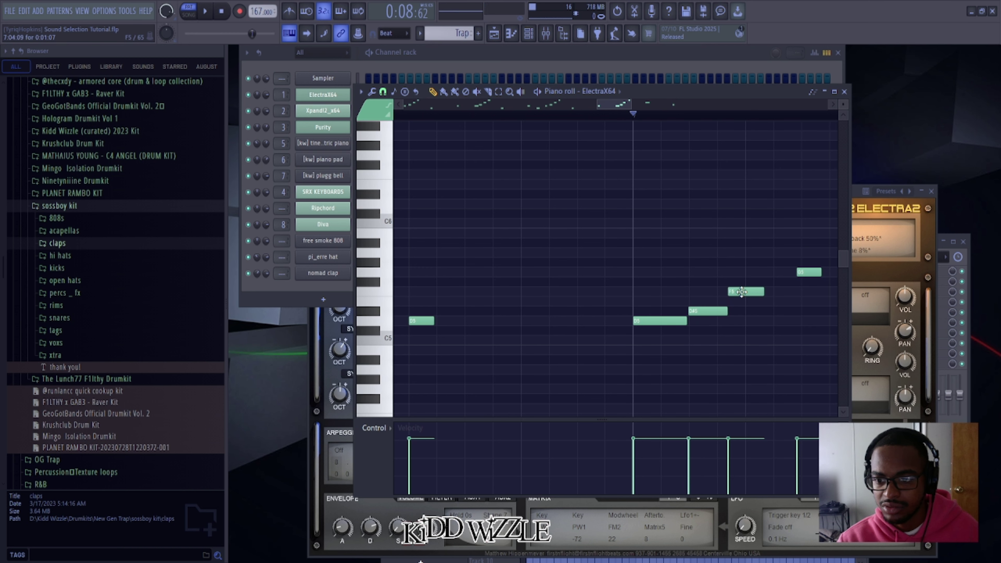
{"action": "left_click_drag", "start_coordinate": [745, 292], "coordinate": [808, 275]}
{"action": "scroll", "coordinate": [753, 253], "scroll_direction": "down", "scroll_amount": 2}
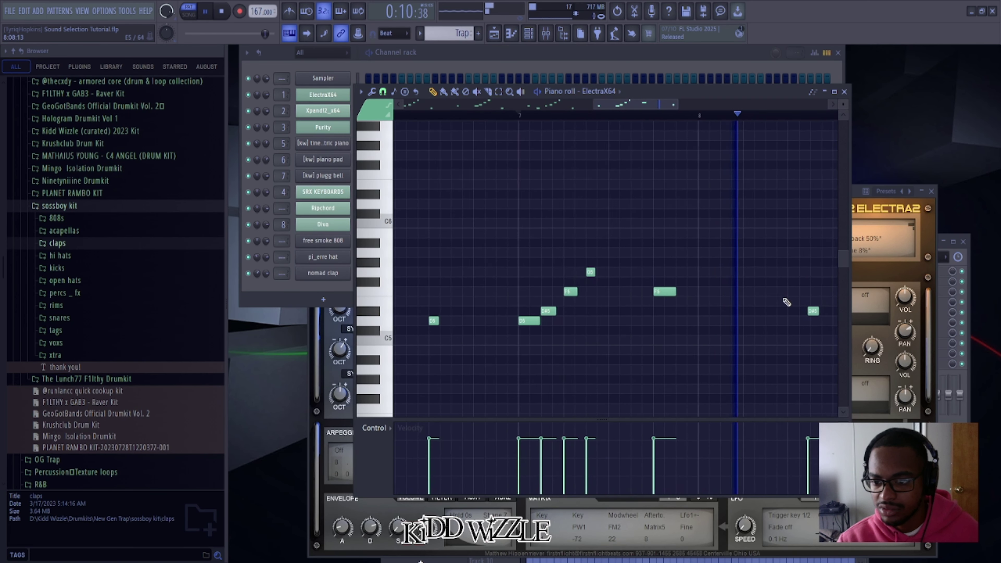
Shift bar 8's D#5 note slightly earlier, play back the ElectraX64 melody and close its Piano roll
{"action": "key", "text": "space"}
{"action": "left_click", "coordinate": [793, 311]}
{"action": "key", "text": "space"}
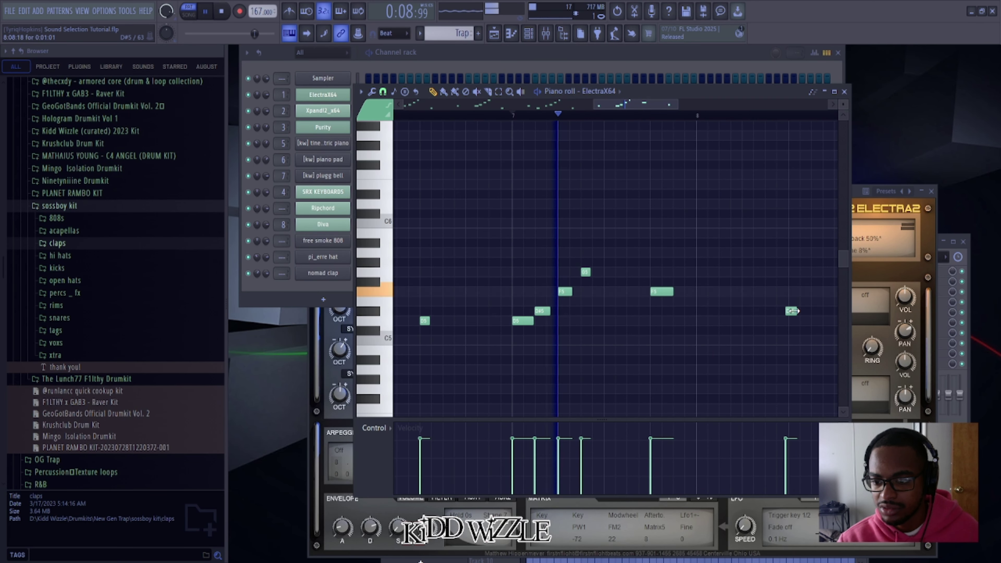
{"action": "scroll", "coordinate": [794, 312], "scroll_direction": "up", "scroll_amount": 2}
{"action": "scroll", "coordinate": [794, 310], "scroll_direction": "down", "scroll_amount": 4}
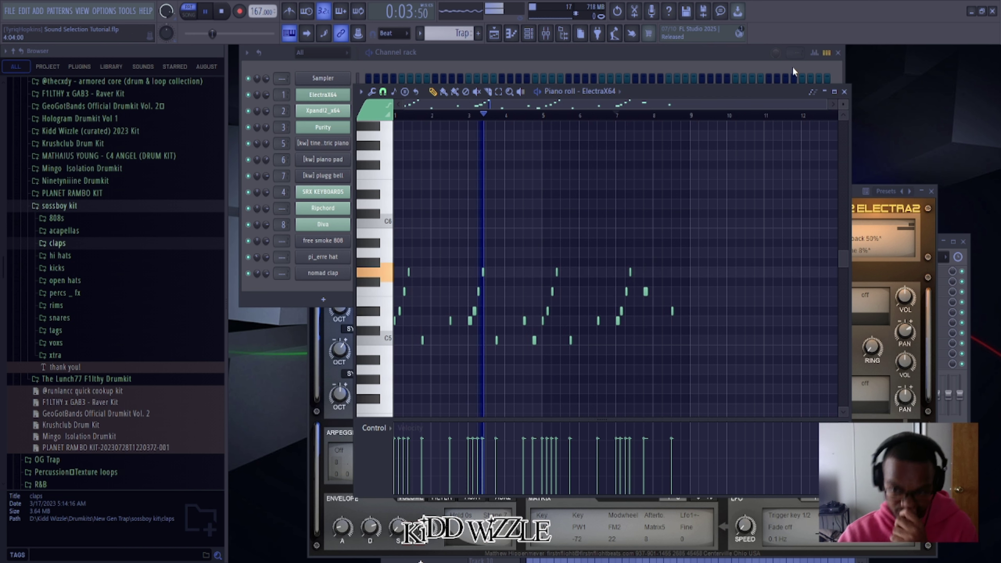
{"action": "key", "text": "F7"}
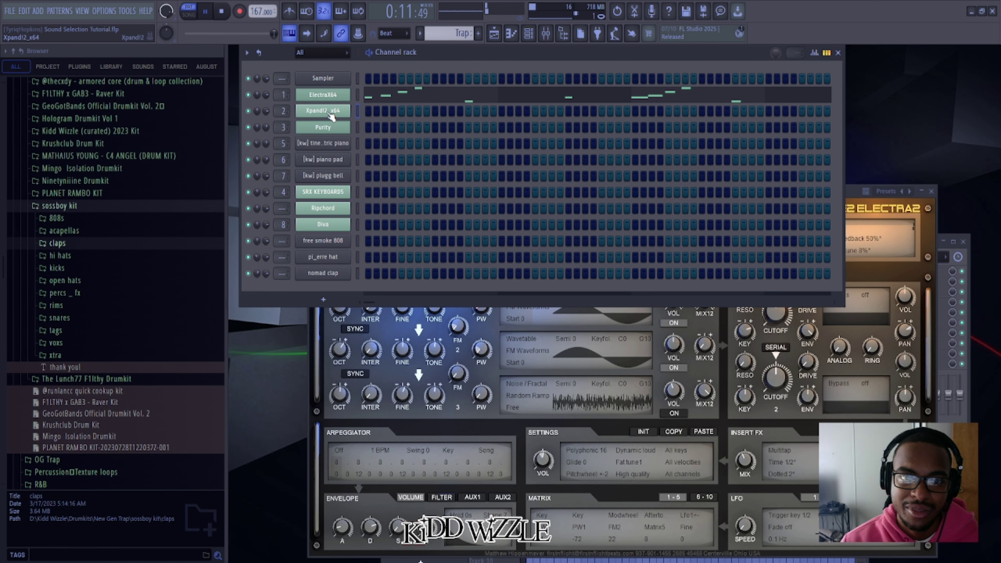
Open the Xpand!2_x64 Celepad pad and play long sustained chords under the ElectraX64 melody
{"action": "left_click", "coordinate": [316, 115]}
{"action": "left_click_drag", "start_coordinate": [462, 191], "coordinate": [409, 205]}
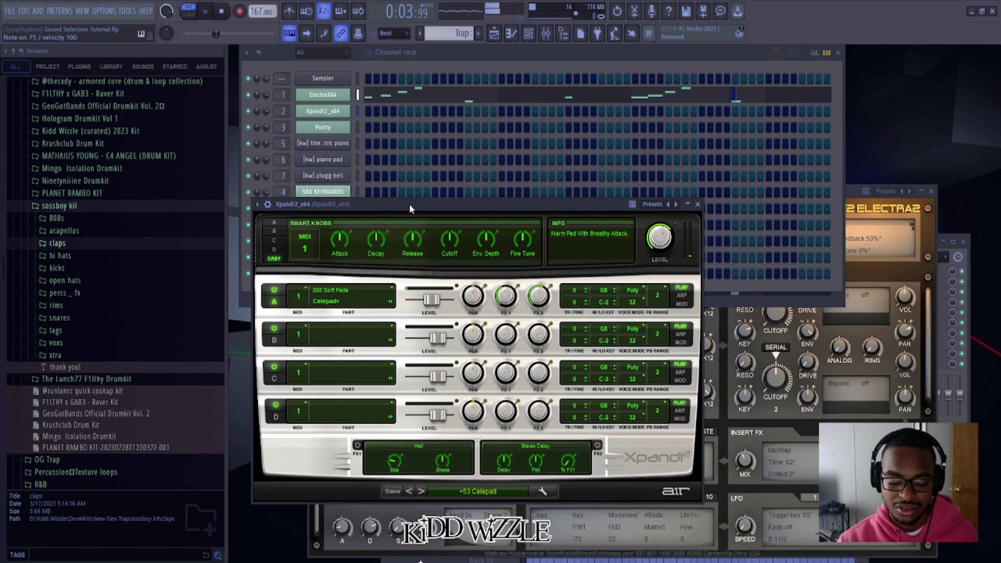
{"action": "key", "text": "w"}
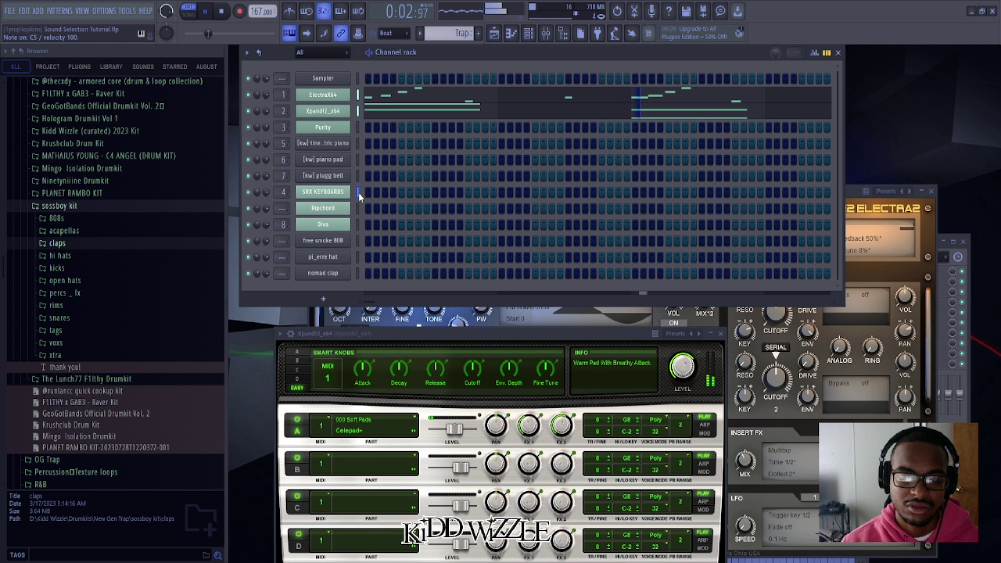
Open the SRX KEYBOARDS Piano roll and play notes over the loop to work out a counter-melody
{"action": "left_click", "coordinate": [309, 191]}
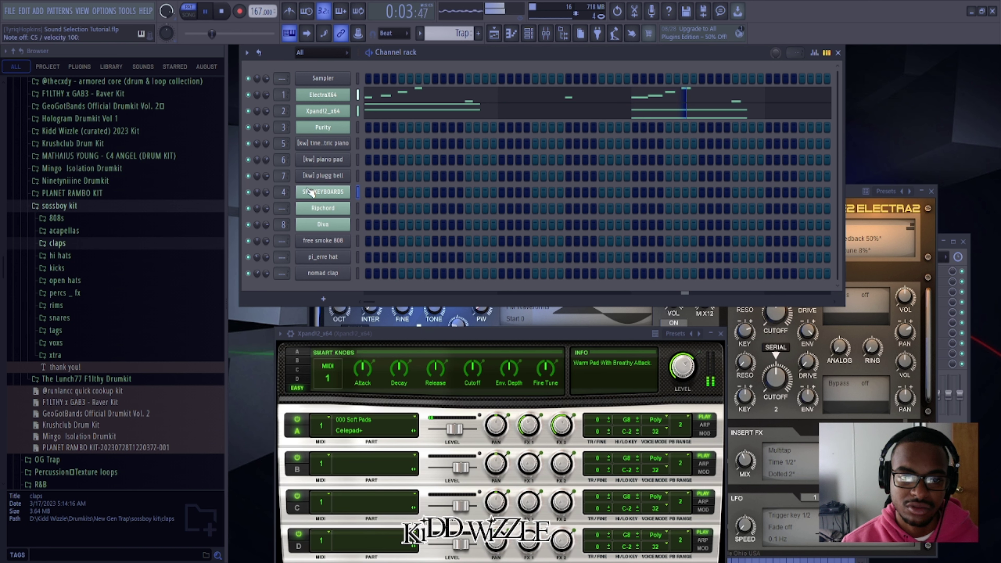
{"action": "key", "text": "w"}
{"action": "key", "text": "F7"}
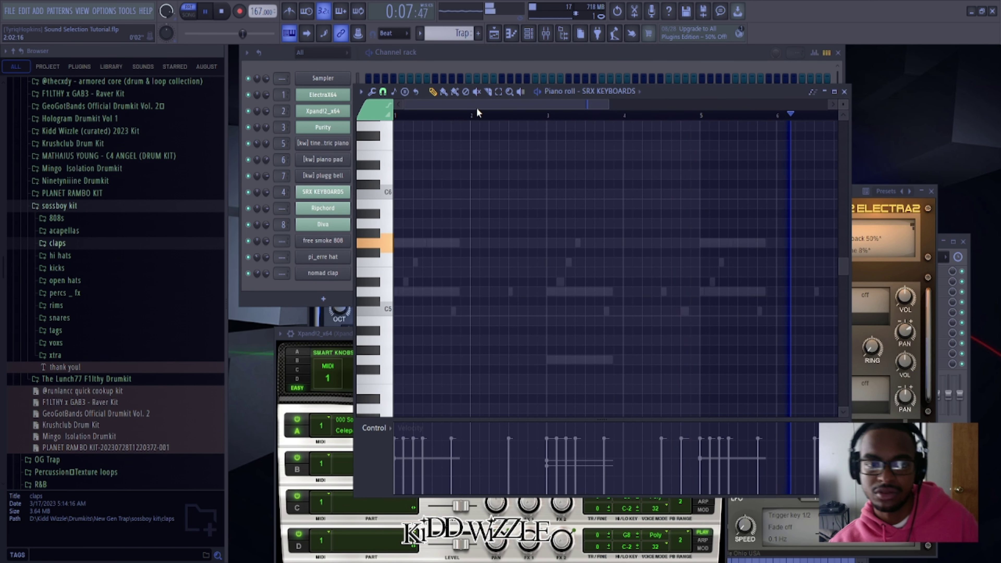
{"action": "key", "text": "q"}
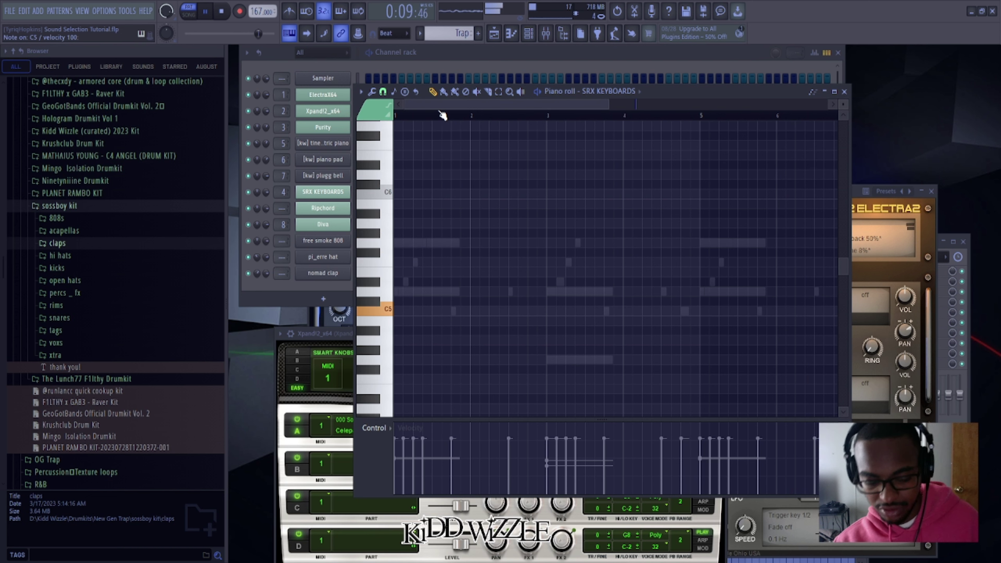
{"action": "key", "text": "w"}
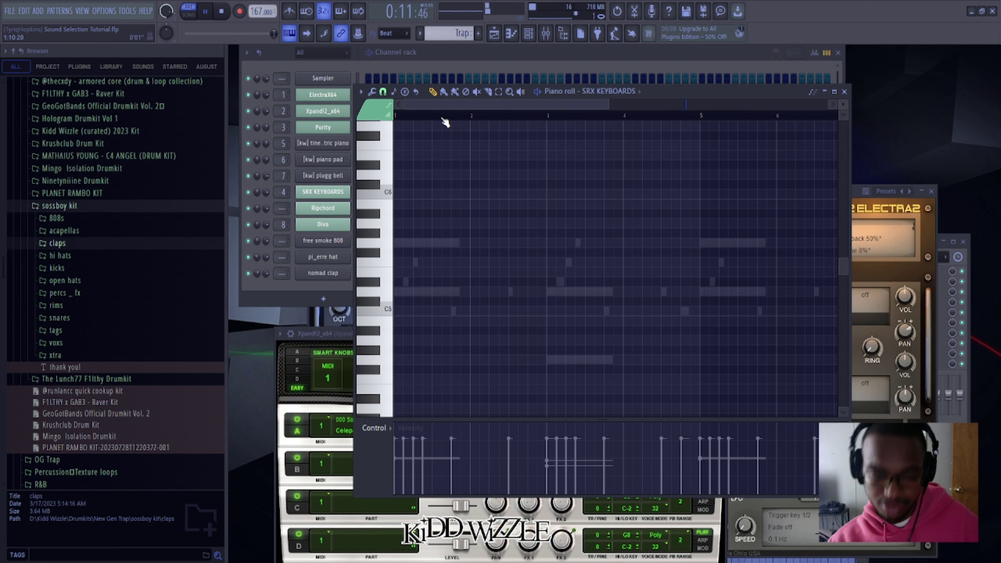
{"action": "key", "text": "r"}
{"action": "key", "text": "t"}
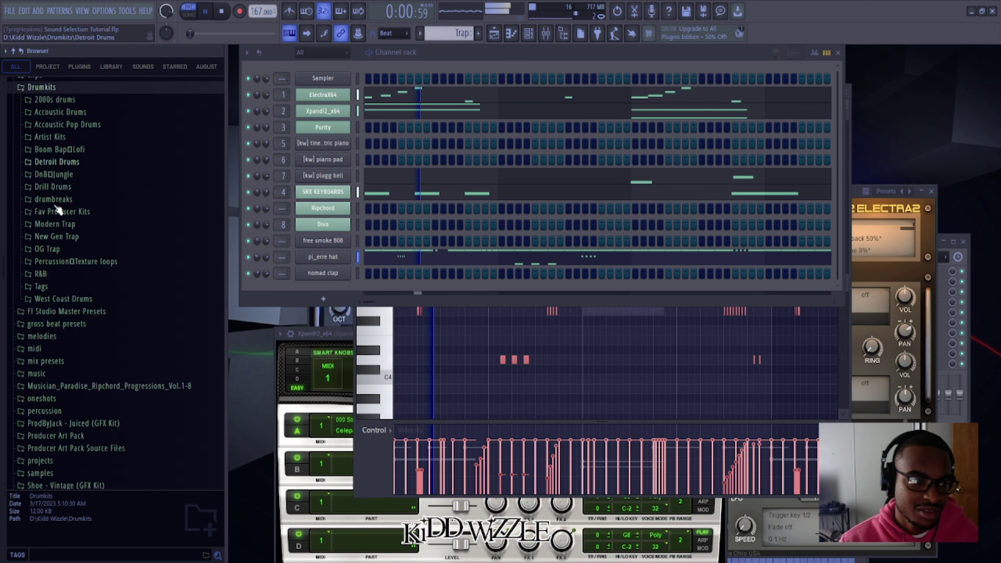
Audition claps from the Modern Trap folder's New Heights Drumkit (2022) and add [KW] Gunna Clap 2 as a new channel
{"action": "scroll", "coordinate": [57, 211], "scroll_direction": "down", "scroll_amount": 1}
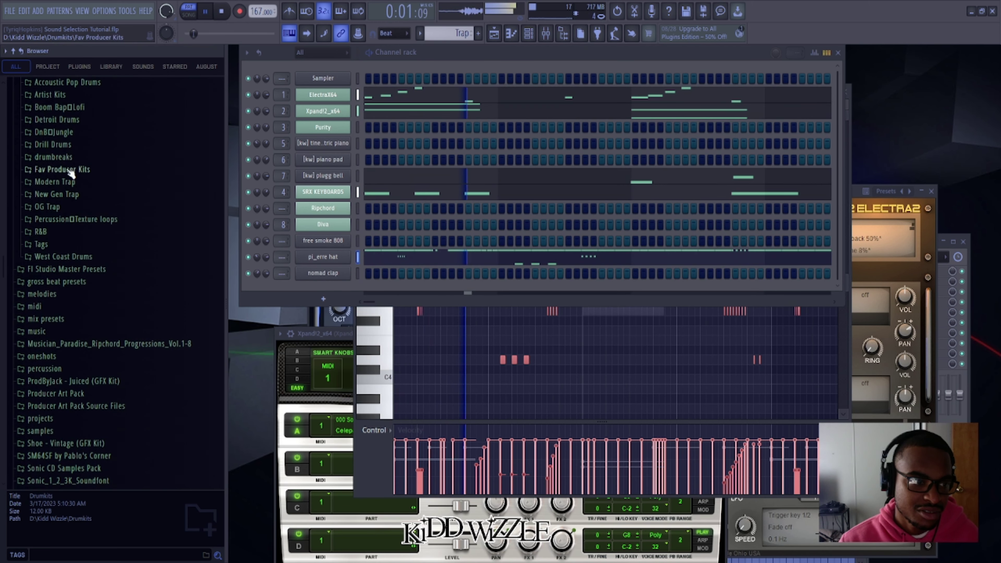
{"action": "scroll", "coordinate": [71, 189], "scroll_direction": "up", "scroll_amount": 4}
{"action": "left_click", "coordinate": [68, 320]}
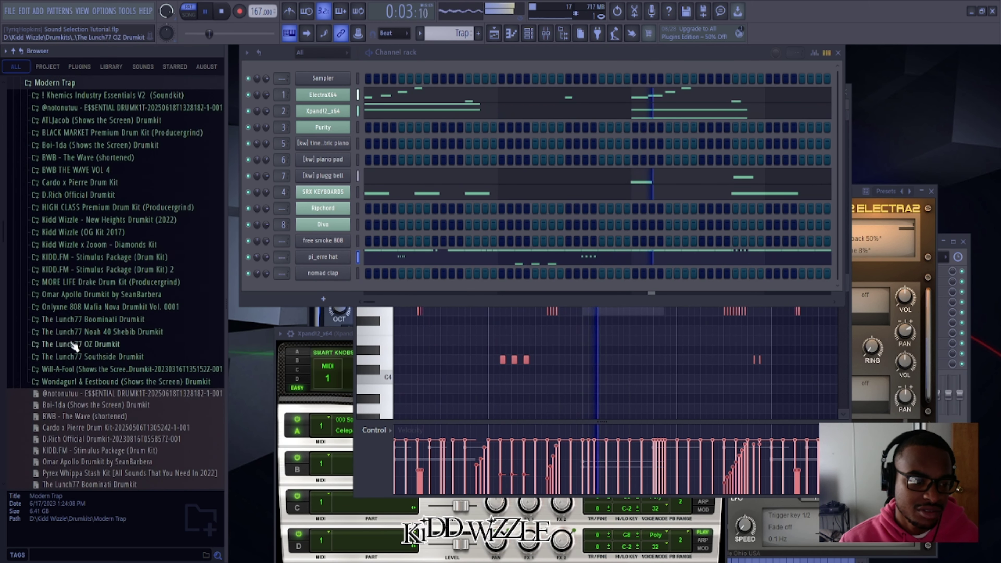
{"action": "left_click", "coordinate": [90, 220]}
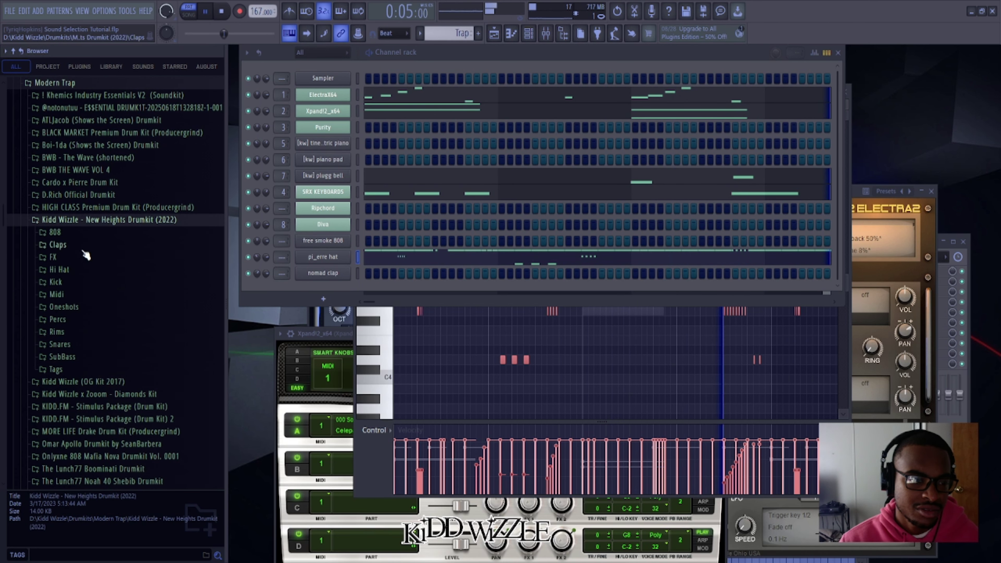
{"action": "left_click", "coordinate": [57, 244]}
{"action": "left_click", "coordinate": [99, 290]}
{"action": "left_click", "coordinate": [98, 281]}
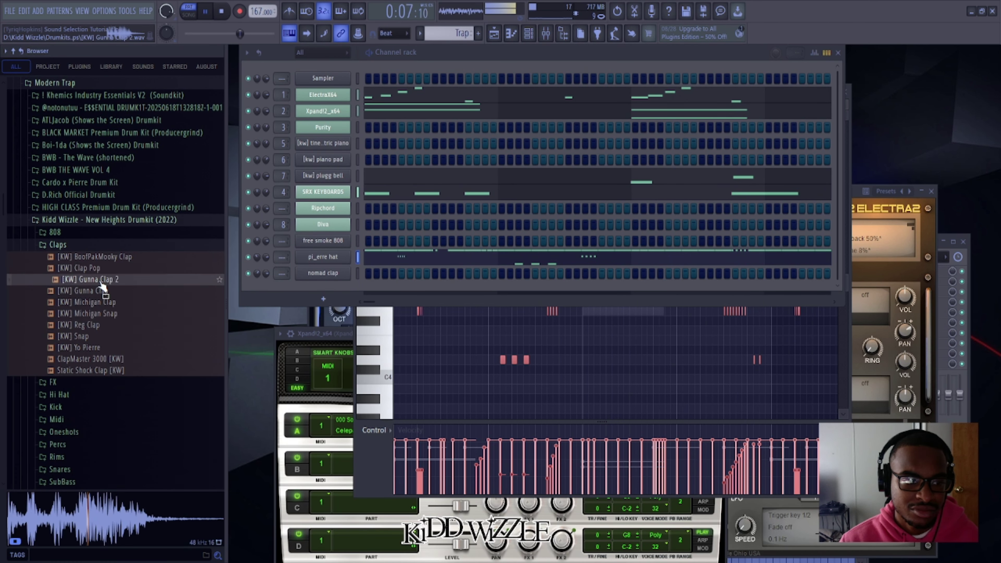
{"action": "left_click_drag", "start_coordinate": [290, 293], "coordinate": [294, 297]}
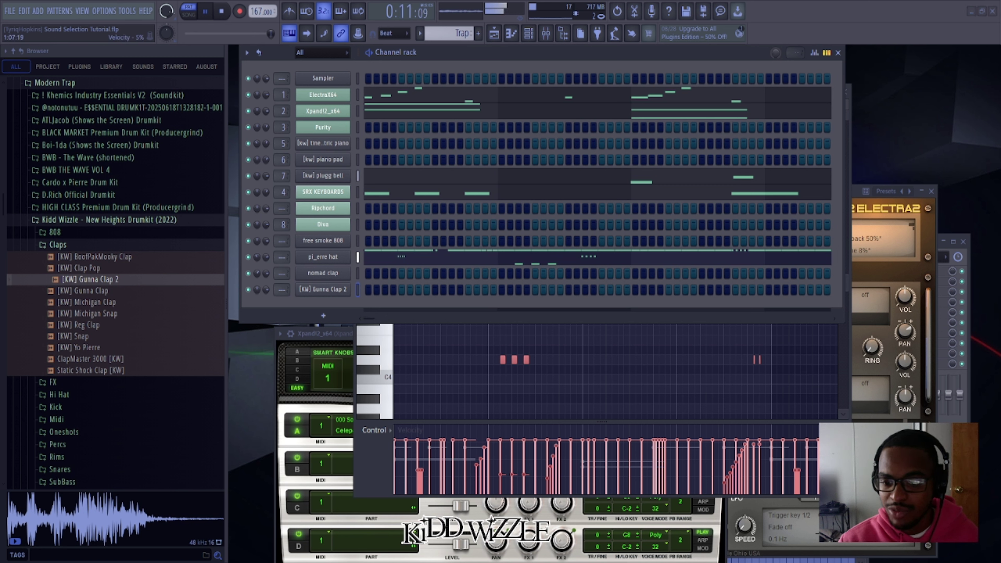
Place [KW] Gunna Clap 2 on the ninth step of each bar and play the Trap pattern
{"action": "key", "text": "space"}
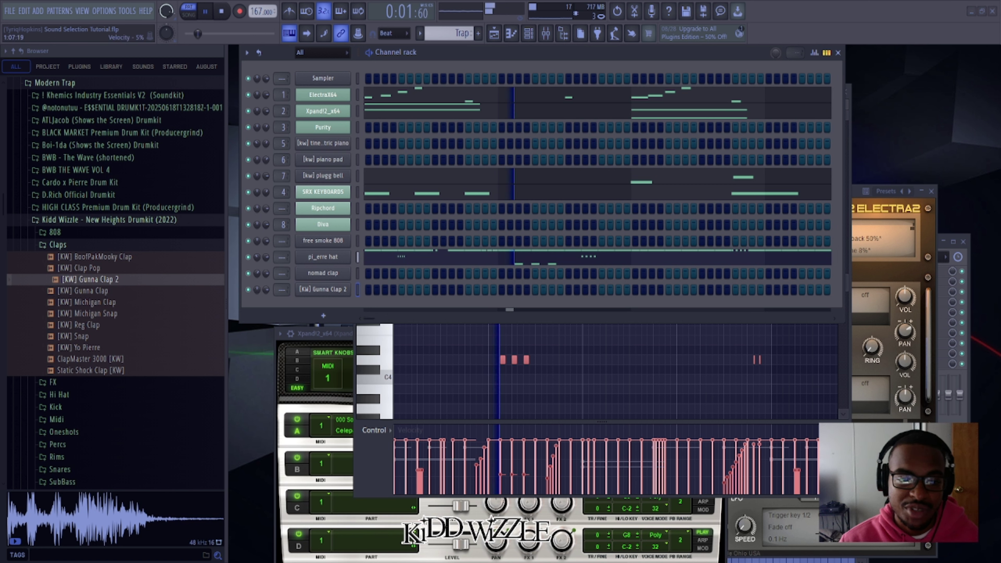
{"action": "key", "text": "space"}
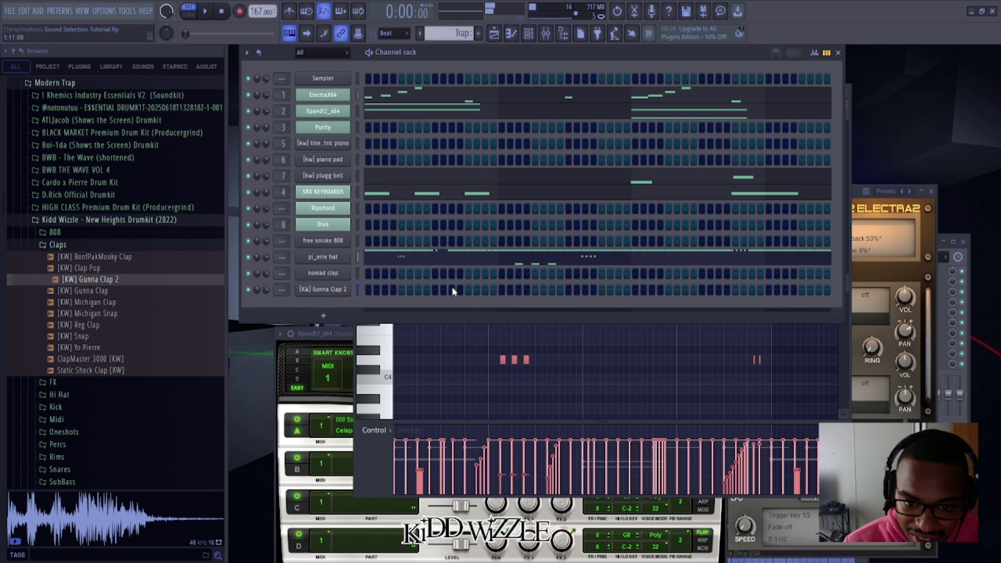
{"action": "key", "text": "space"}
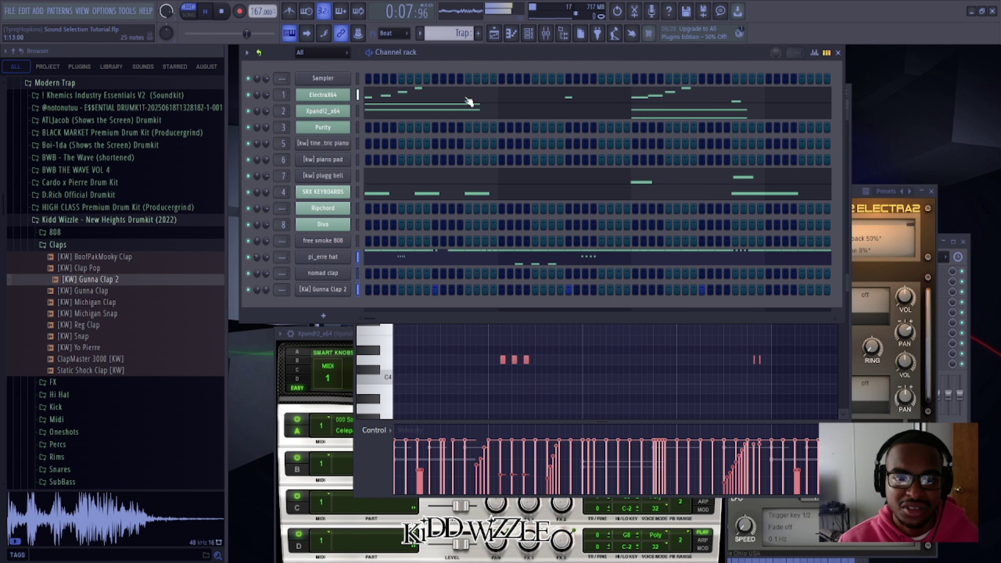
Route the pi_erre hat, nomad clap and [KW] Gunna Clap 2 channels to mixer inserts 9 to 11
{"action": "left_click", "coordinate": [546, 33]}
{"action": "left_click", "coordinate": [574, 275]}
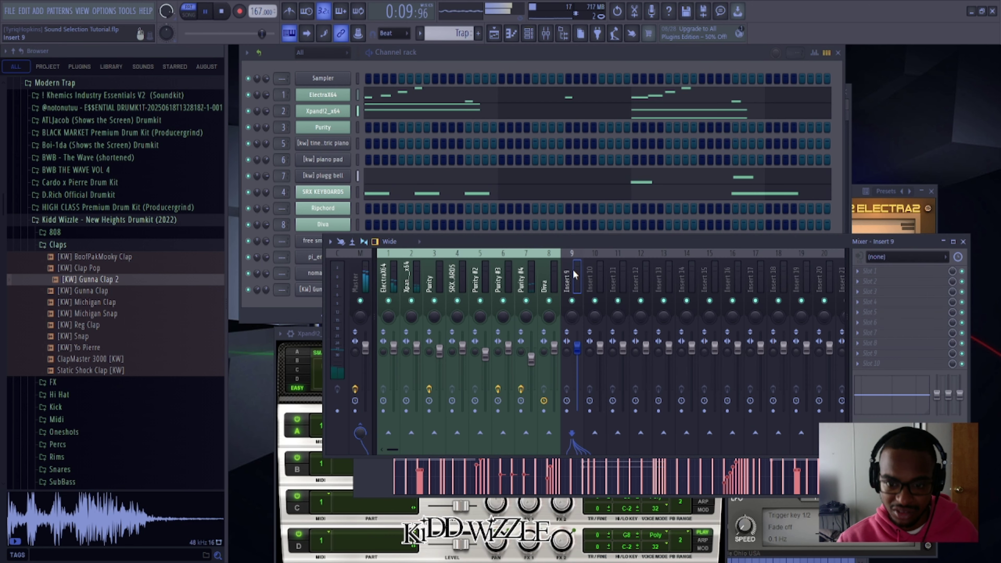
{"action": "key", "text": "ctrl+l"}
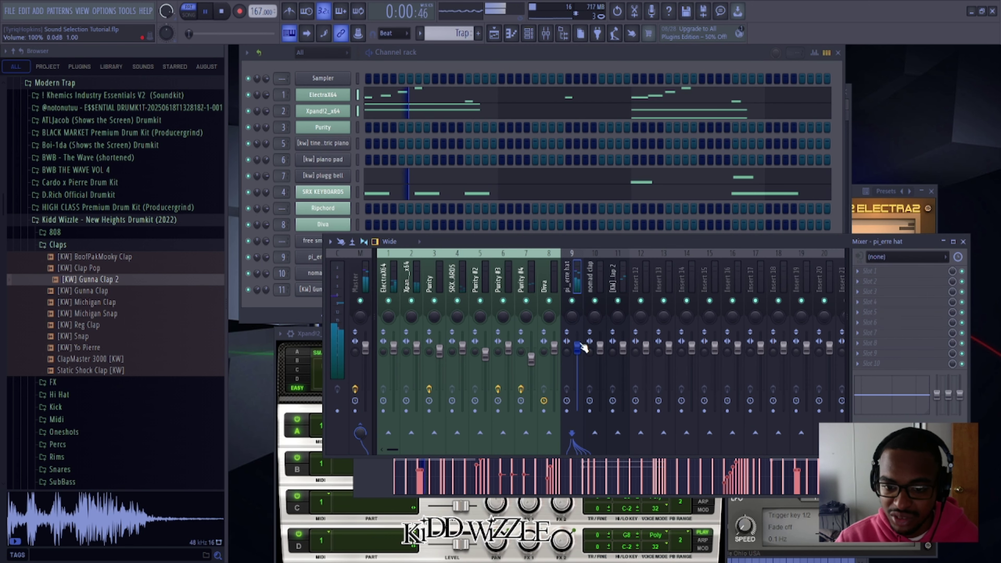
Lower the pi_erre hat and [KW] Gunna Clap 2 levels, setting the hat's stereo separation to 45% separated and the clap's panning to 12% right
{"action": "left_click_drag", "start_coordinate": [576, 347], "coordinate": [566, 361]}
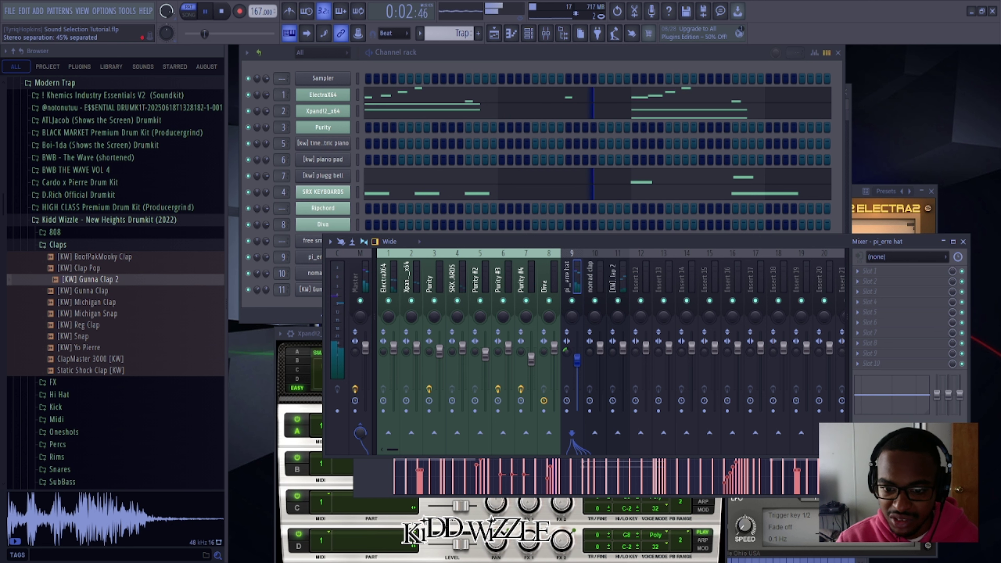
{"action": "left_click_drag", "start_coordinate": [623, 348], "coordinate": [623, 357]}
{"action": "left_click_drag", "start_coordinate": [617, 316], "coordinate": [617, 311]}
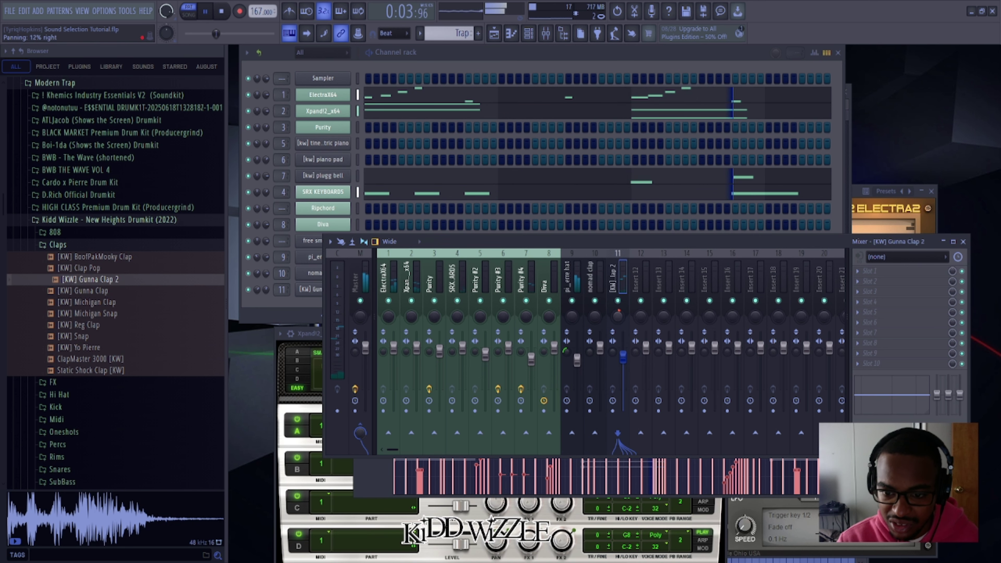
{"action": "left_click", "coordinate": [576, 356]}
{"action": "left_click", "coordinate": [962, 241]}
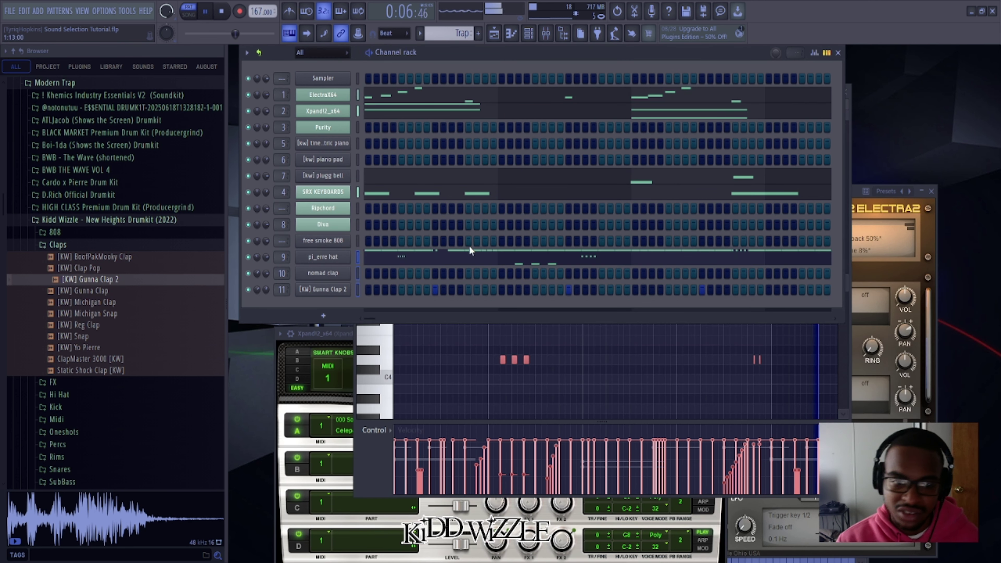
Add the [KW] Drizzy Spinz sample from the New Heights kit's 808 folder as a new channel and stop playback
{"action": "left_click", "coordinate": [91, 233]}
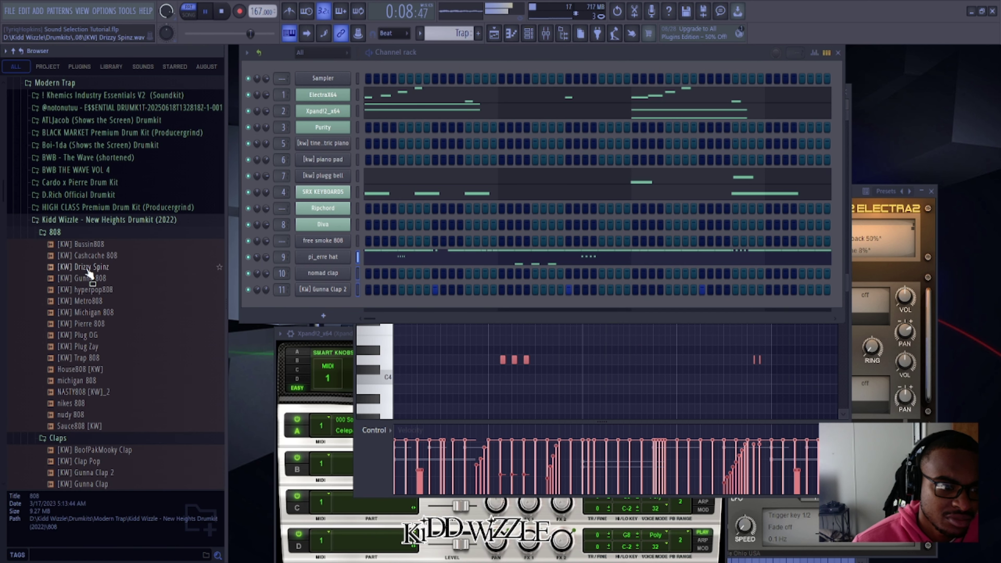
{"action": "left_click_drag", "start_coordinate": [84, 267], "coordinate": [304, 310]}
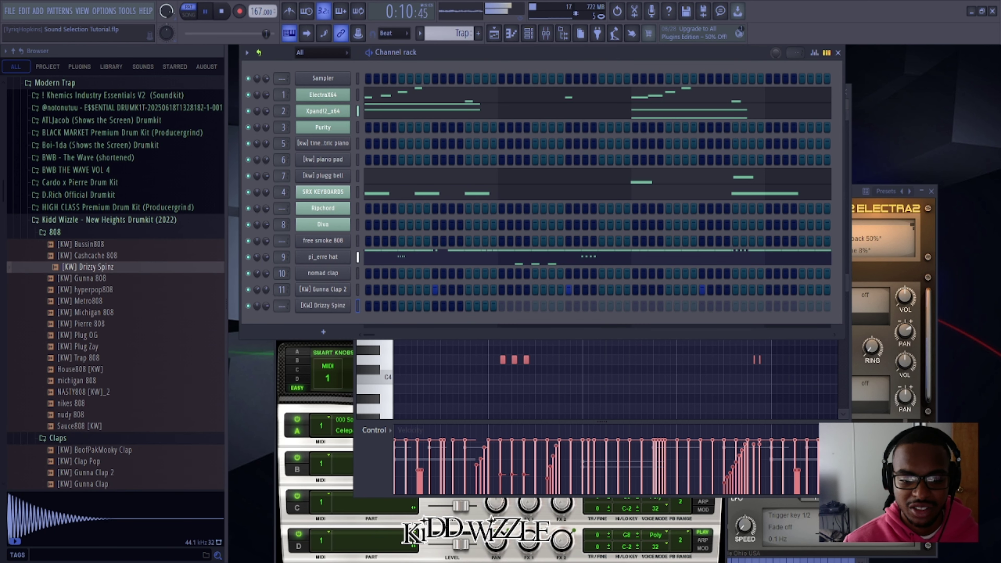
{"action": "key", "text": "space"}
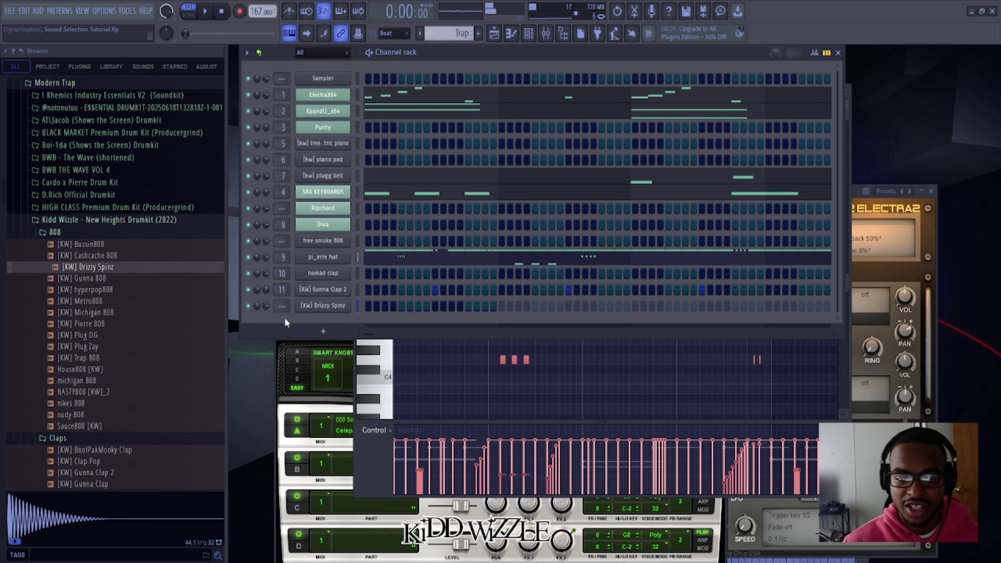
Write the [KW] Drizzy Spinz 808 line in its Piano roll, moving the G5 note to just before bar 8 and shortening it to meet D#5
{"action": "key", "text": "F7"}
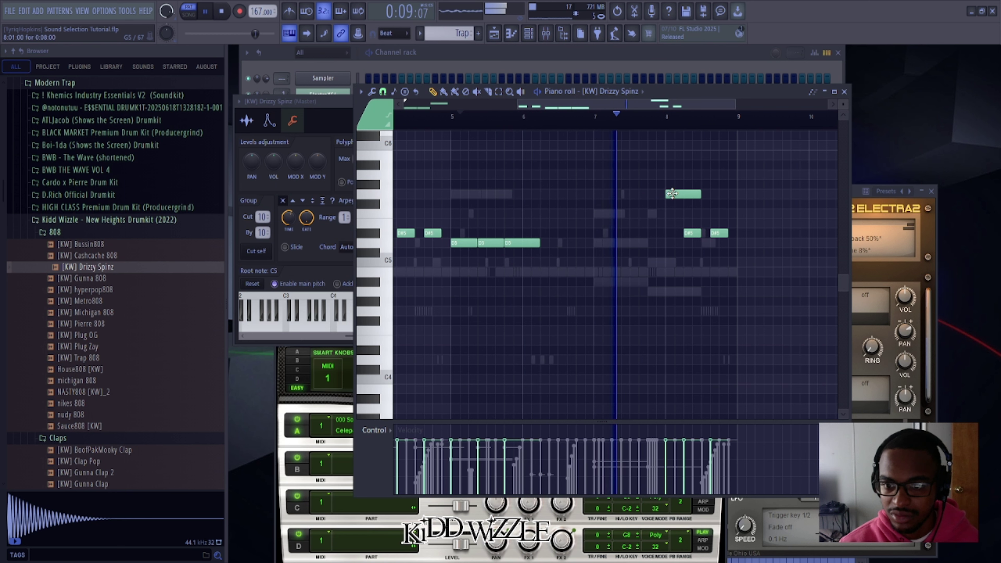
{"action": "left_click_drag", "start_coordinate": [670, 194], "coordinate": [665, 193]}
{"action": "key", "text": "space"}
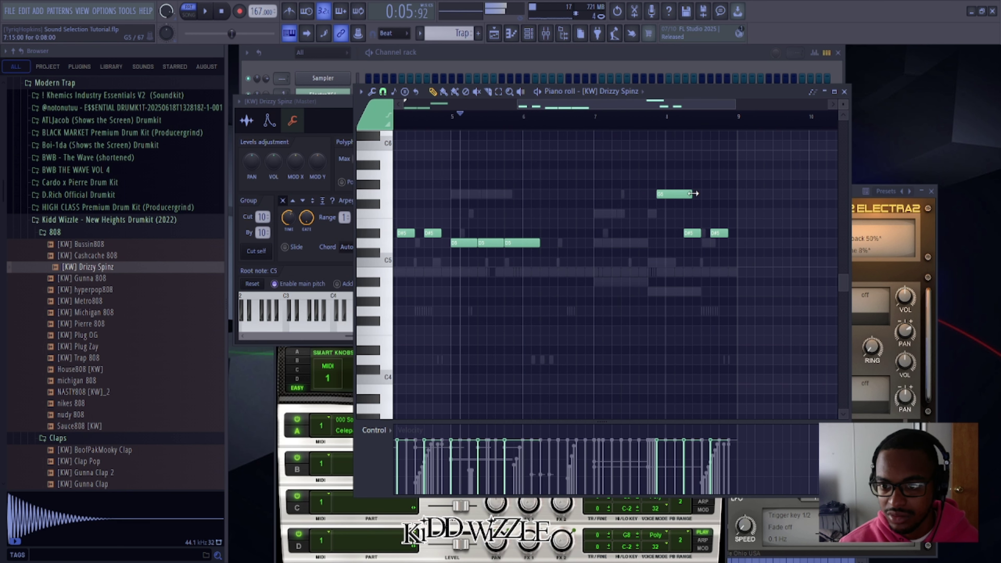
{"action": "key", "text": "space"}
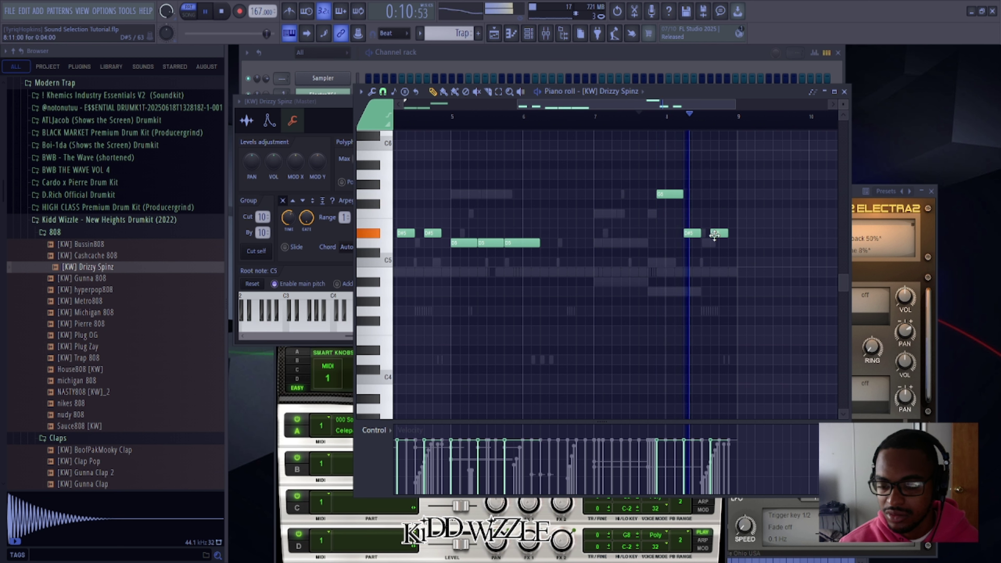
{"action": "key", "text": "space"}
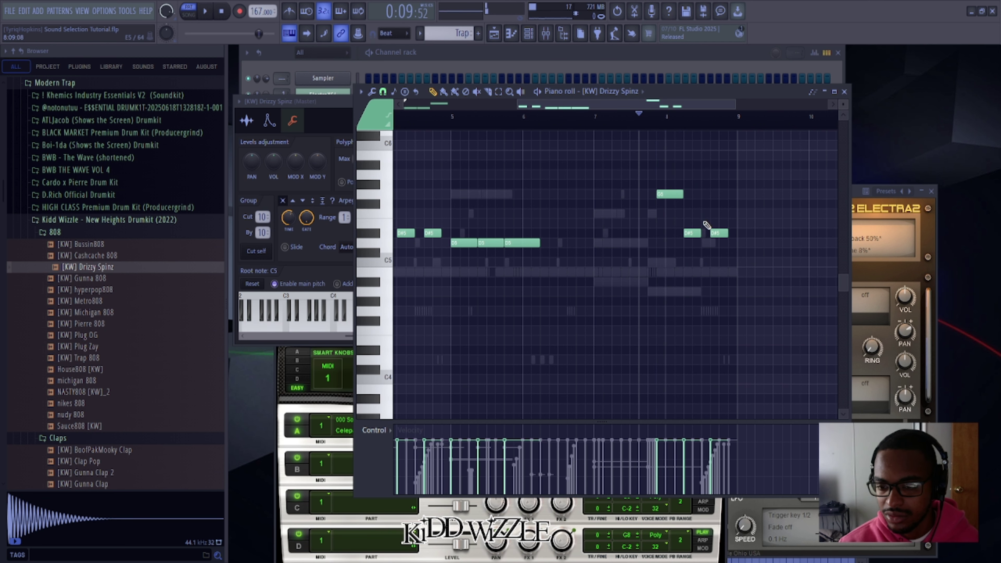
Add a short F5 note between the last two D#5 notes of the [KW] Drizzy Spinz 808 line and play it back
{"action": "left_click", "coordinate": [701, 213]}
{"action": "key", "text": "space"}
{"action": "left_click_drag", "start_coordinate": [726, 214], "coordinate": [709, 215]}
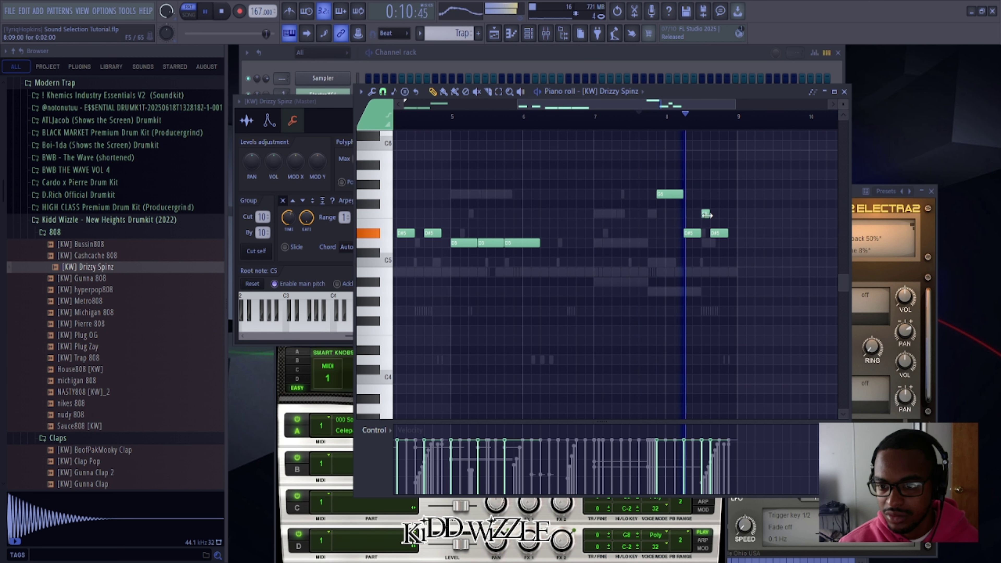
{"action": "key", "text": "space"}
{"action": "key", "text": "space"}
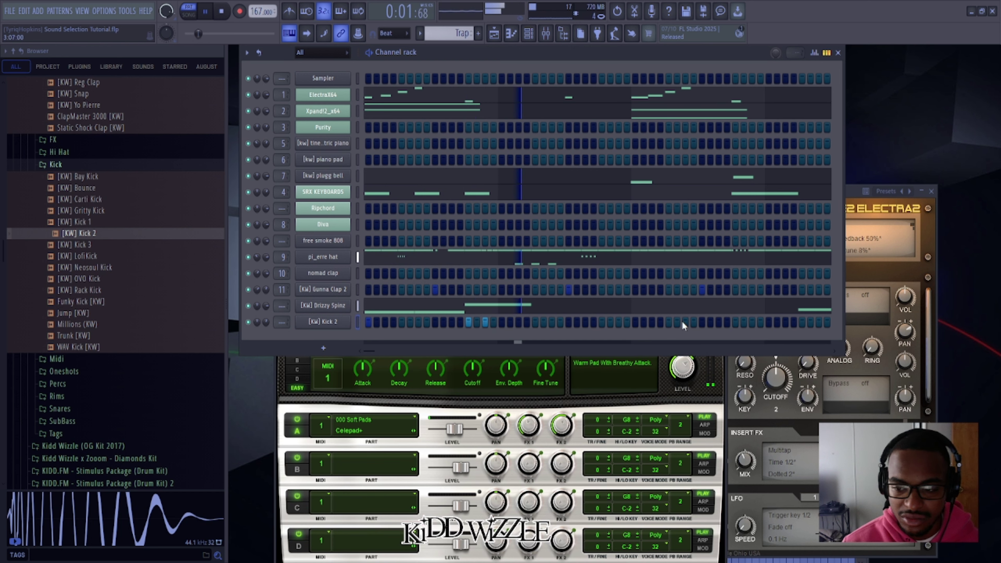
Place further [KW] Kick 2 steps under the starts of the remaining [KW] Drizzy Spinz 808 notes across the Trap pattern
{"action": "scroll", "coordinate": [722, 353], "scroll_direction": "right", "scroll_amount": 2}
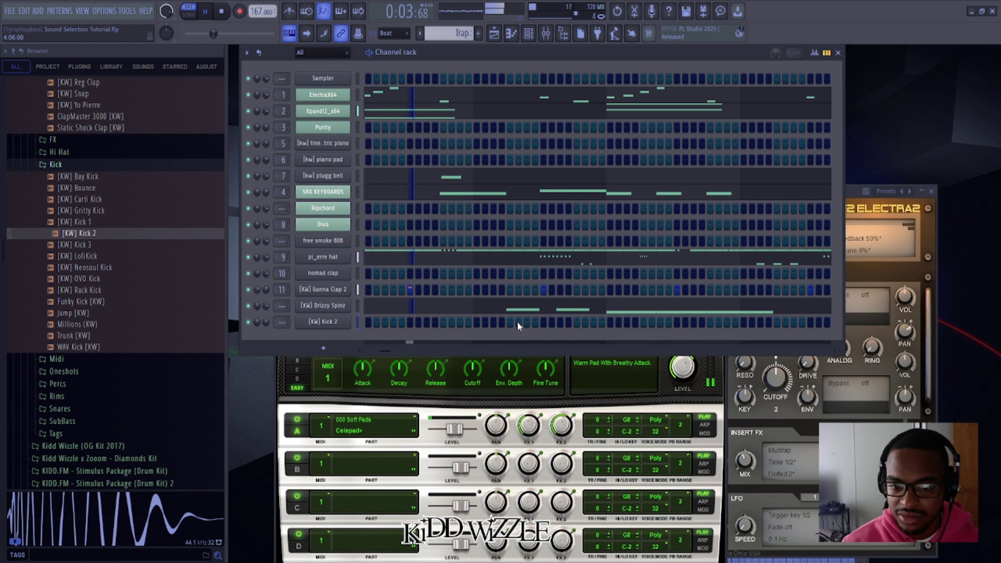
{"action": "left_click", "coordinate": [511, 322]}
{"action": "left_click", "coordinate": [559, 322]}
{"action": "left_click", "coordinate": [612, 322]}
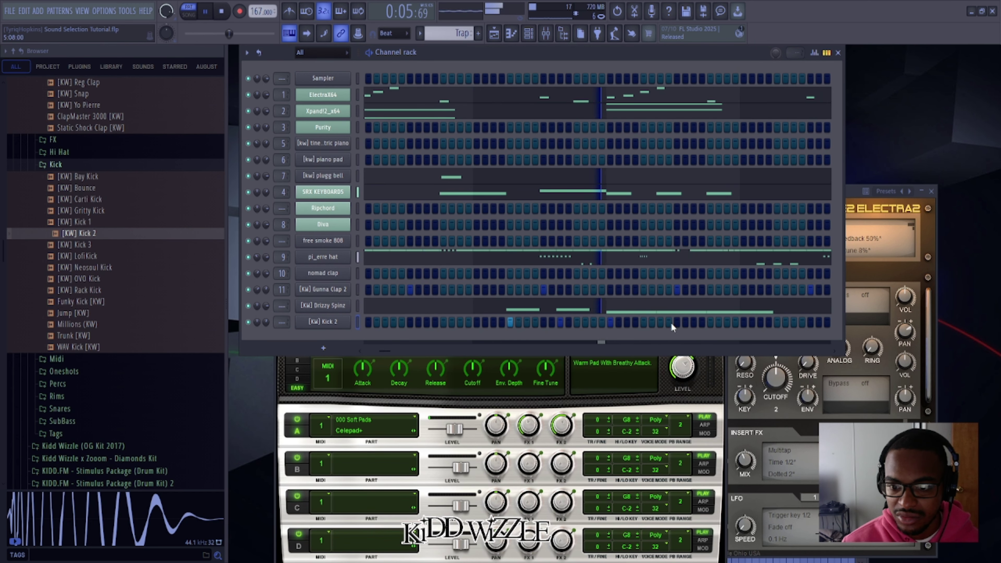
{"action": "left_click", "coordinate": [661, 322]}
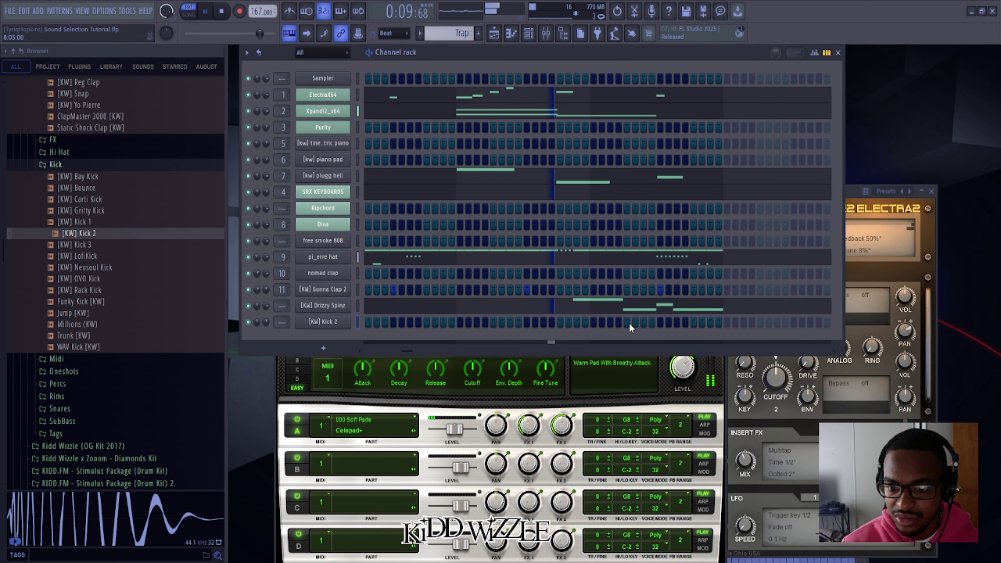
{"action": "left_click", "coordinate": [627, 322]}
{"action": "left_click", "coordinate": [676, 322]}
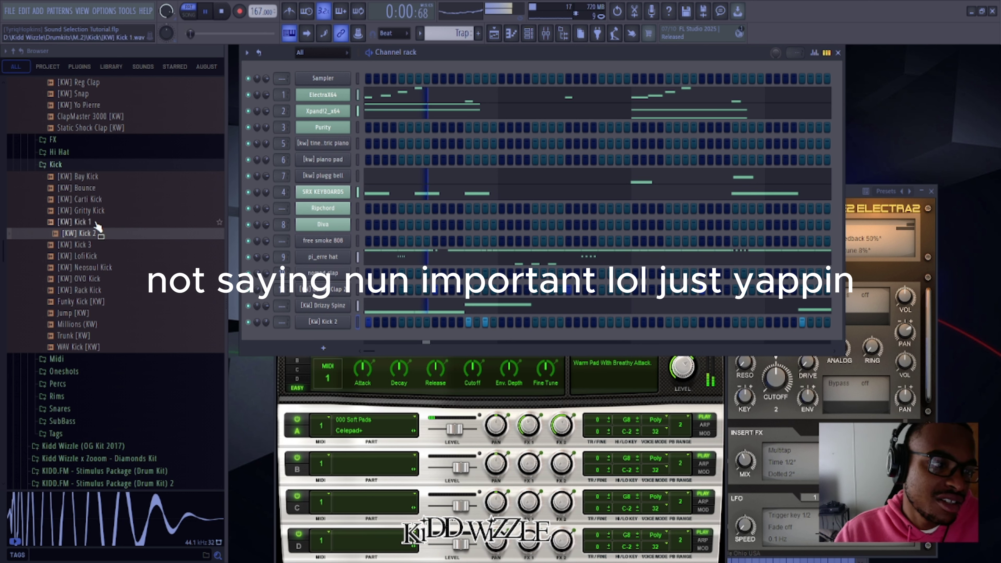
Replace the [KW] Kick 2 channel's sample with [KW] Kick 1 and open the kit's Open folder under Hi Hat
{"action": "left_click_drag", "start_coordinate": [95, 221], "coordinate": [315, 323]}
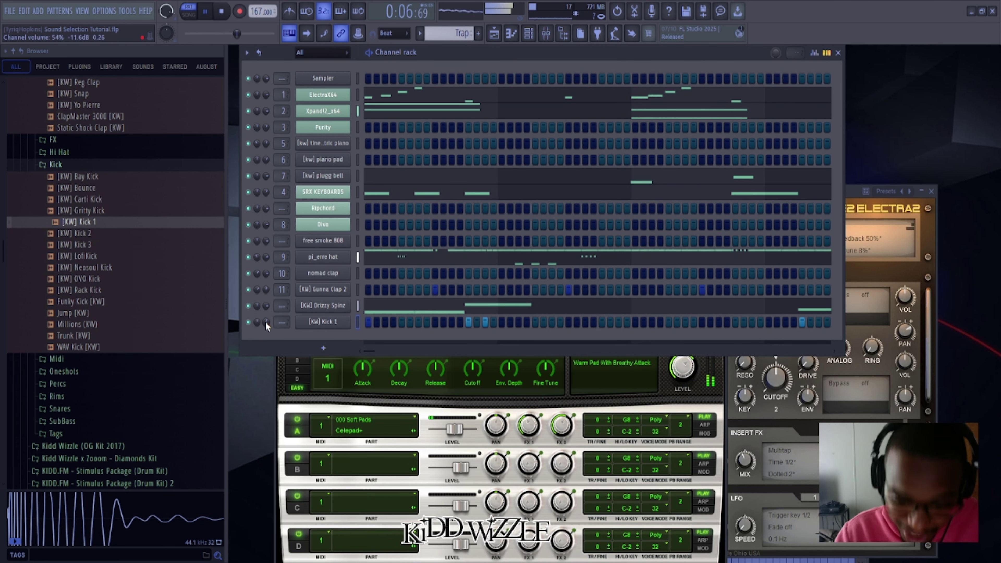
{"action": "left_click", "coordinate": [79, 165]}
{"action": "left_click", "coordinate": [60, 152]}
{"action": "left_click", "coordinate": [65, 190]}
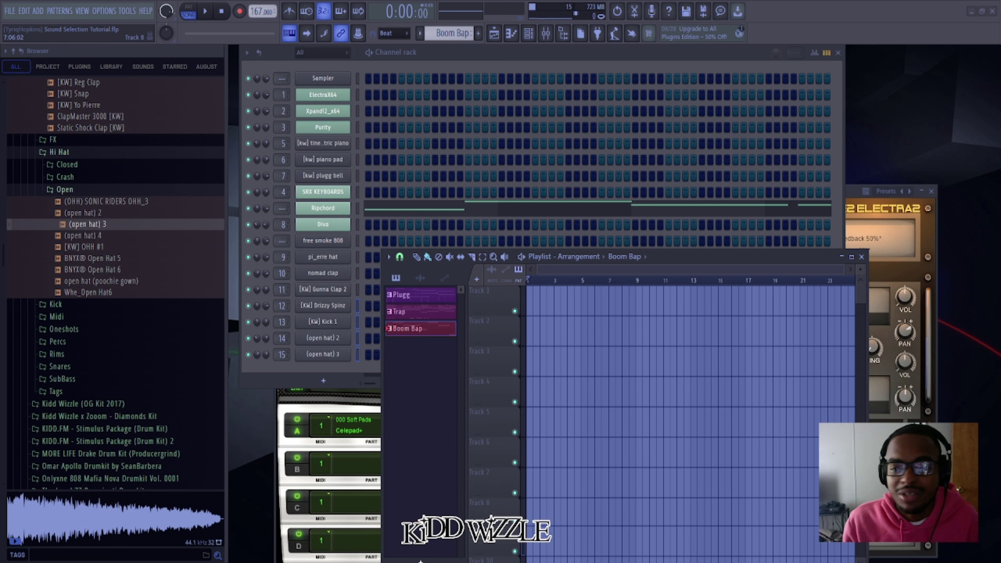
Play the Boom Bap pattern with the Diva channel's notes open in the Piano roll, and close the roll
{"action": "key", "text": "F7"}
{"action": "key", "text": "space"}
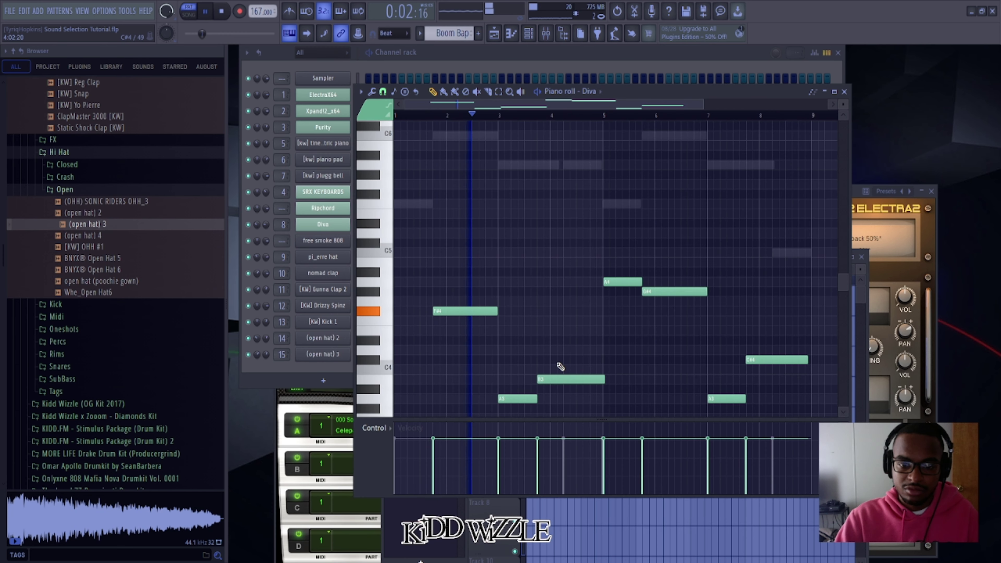
{"action": "left_click", "coordinate": [844, 91]}
Add Fruity Parametric EQ 2 to the Diva mixer insert and cut band 4 by 9.3 dB at 255 Hz
{"action": "left_click", "coordinate": [545, 32]}
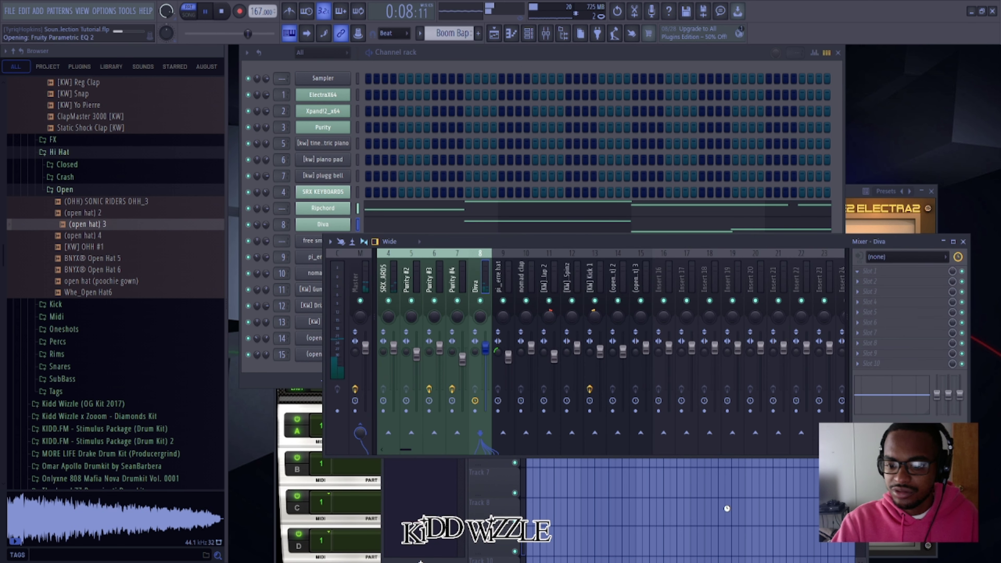
{"action": "left_click_drag", "start_coordinate": [394, 221], "coordinate": [371, 257]}
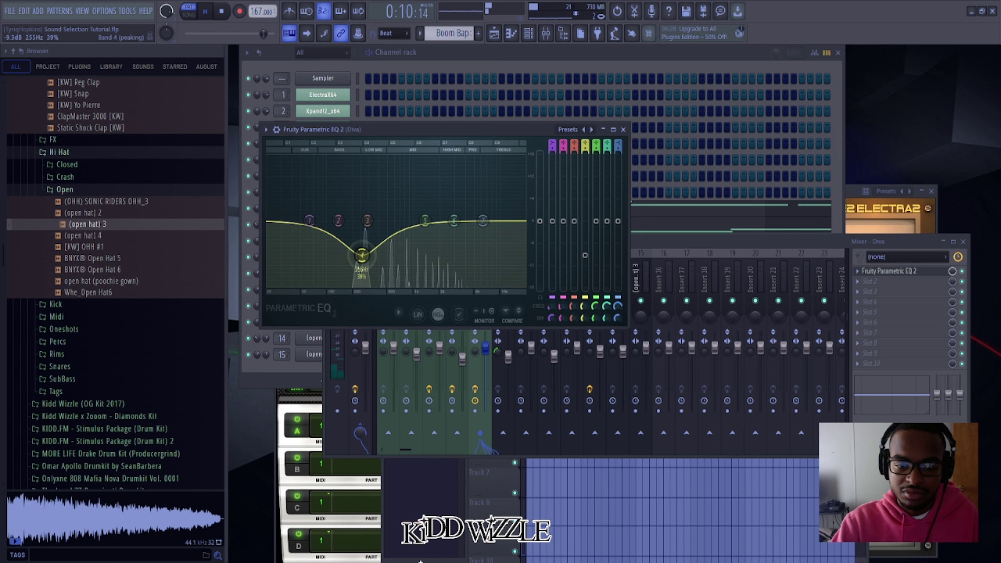
{"action": "left_click", "coordinate": [622, 129]}
{"action": "left_click", "coordinate": [962, 242]}
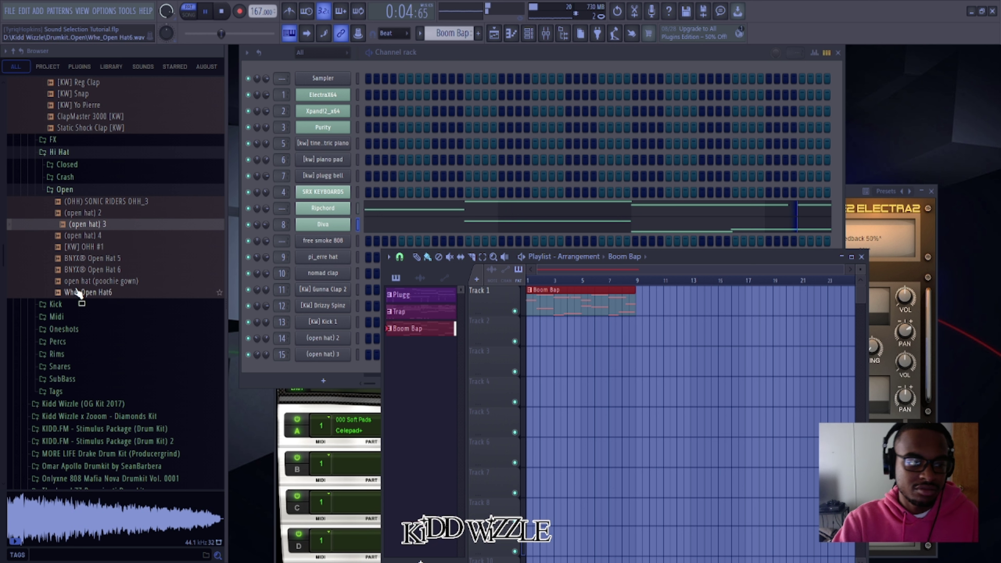
Collapse the browser folders and open the Boom Bap/Lofi folder within Drumkits
{"action": "scroll", "coordinate": [70, 289], "scroll_direction": "down", "scroll_amount": 4}
{"action": "left_click", "coordinate": [13, 51]}
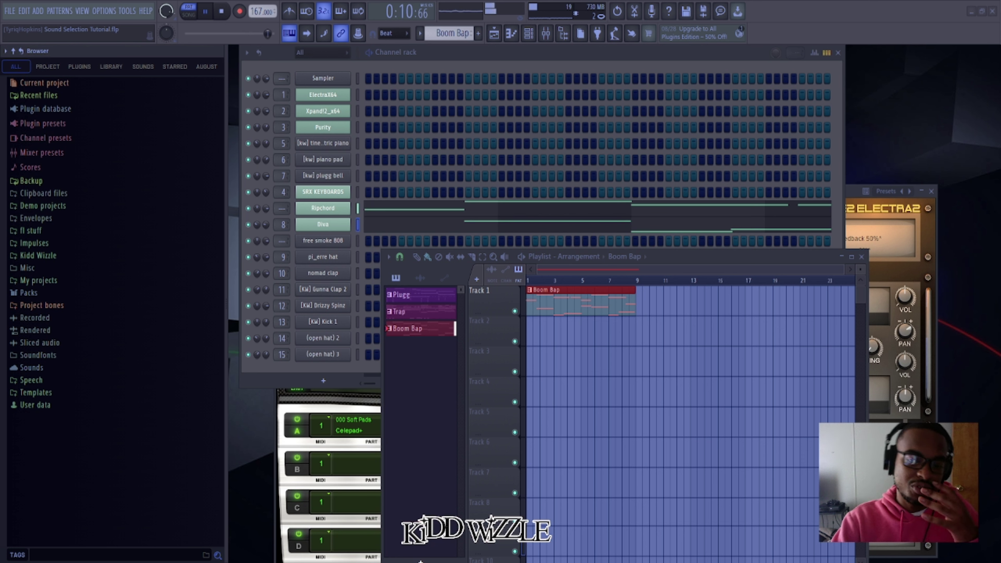
{"action": "left_click", "coordinate": [39, 255]}
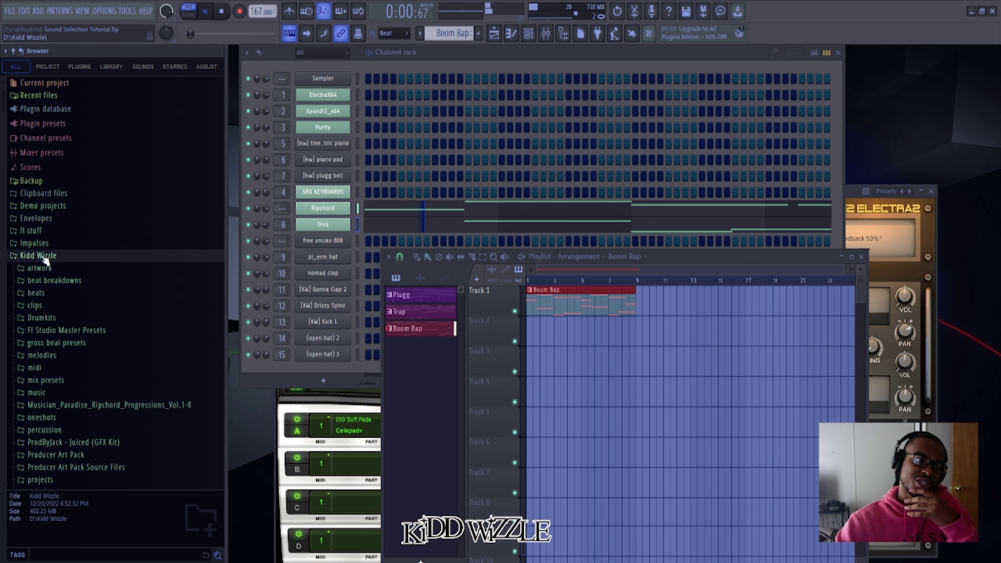
{"action": "left_click", "coordinate": [76, 318]}
{"action": "left_click", "coordinate": [82, 339]}
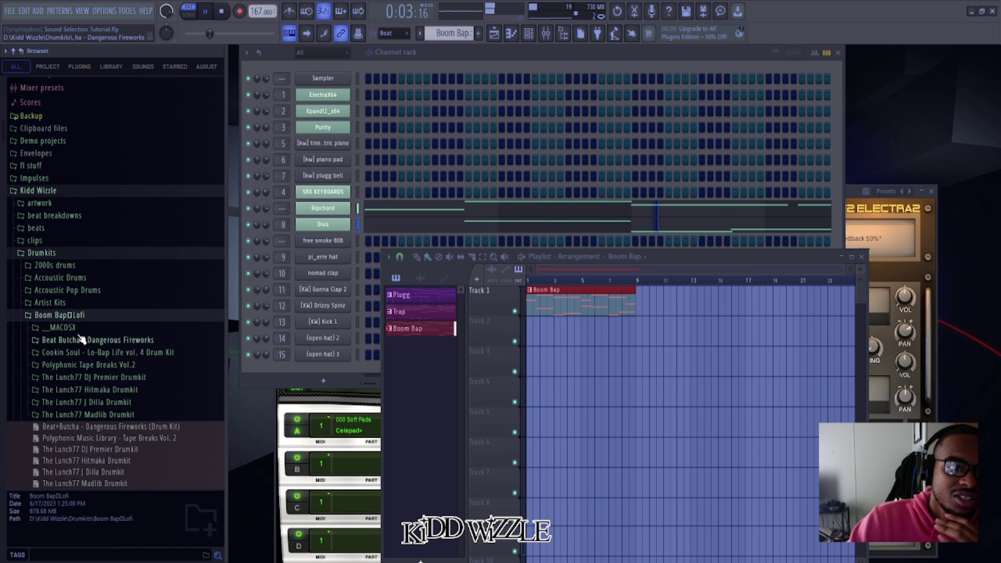
Look through the PERC & HATS one-shots of the Beat Butcha - Dangerous Fireworks kit
{"action": "scroll", "coordinate": [95, 288], "scroll_direction": "down", "scroll_amount": 3}
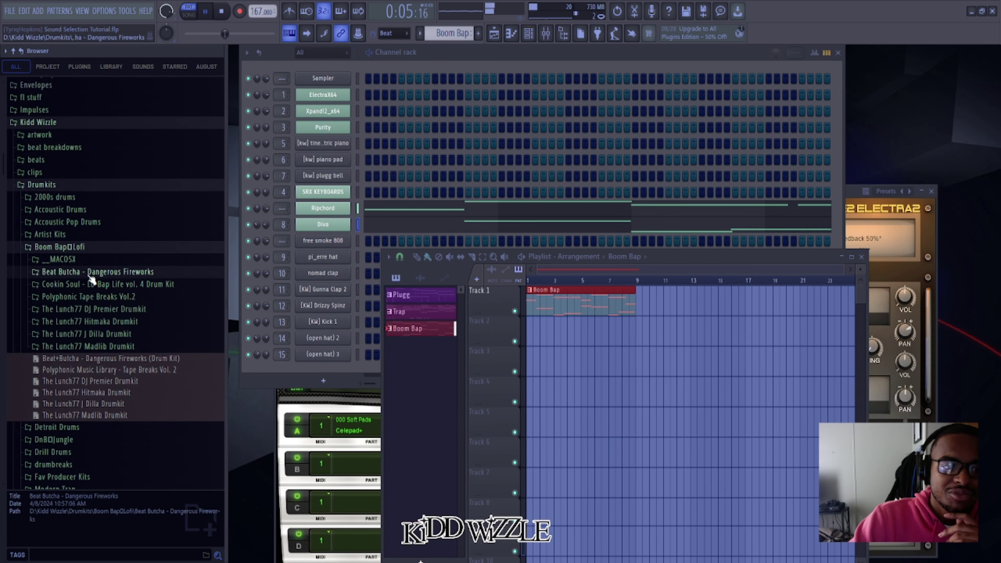
{"action": "left_click", "coordinate": [91, 271]}
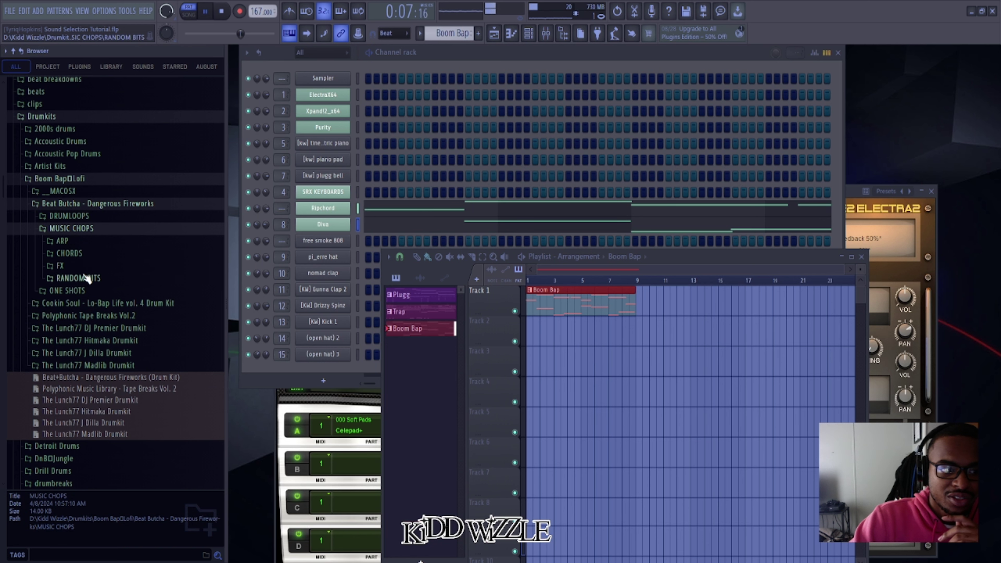
{"action": "left_click", "coordinate": [82, 294]}
{"action": "left_click", "coordinate": [79, 316]}
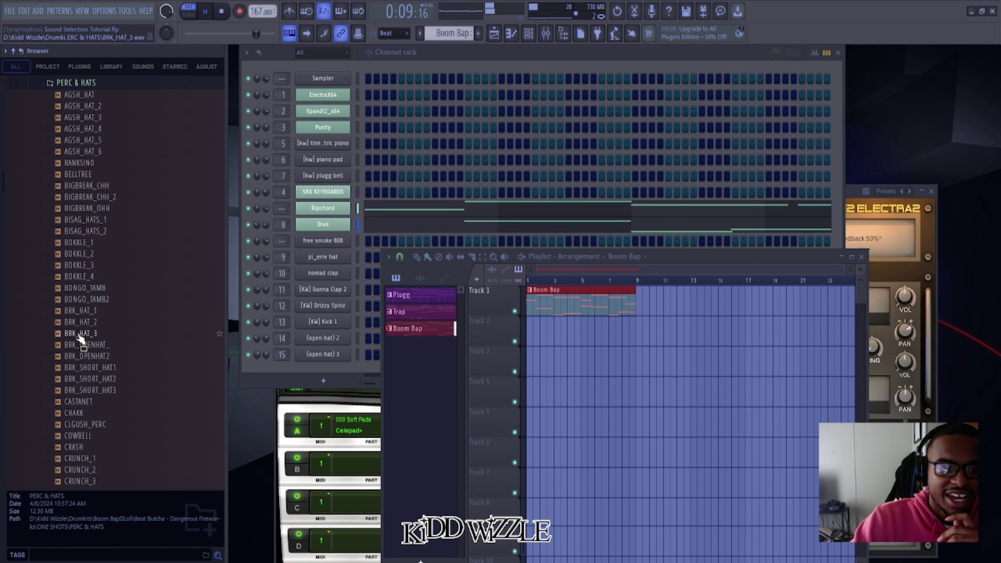
{"action": "scroll", "coordinate": [80, 291], "scroll_direction": "up", "scroll_amount": 5}
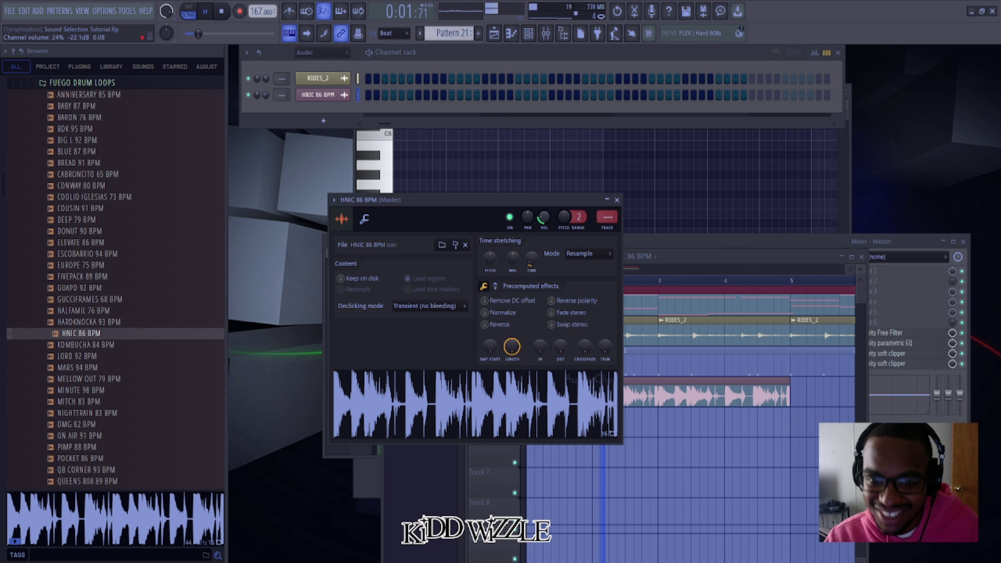
Raise the HNIC 86 BPM clip's volume to 31% and place a second copy on Track 4 from bar 5
{"action": "left_click_drag", "start_coordinate": [544, 217], "coordinate": [543, 212]}
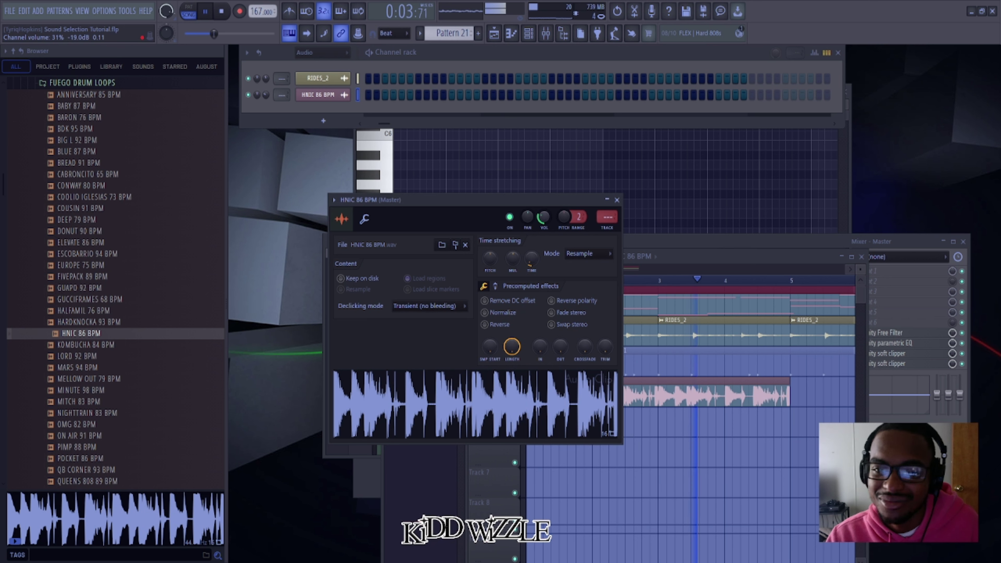
{"action": "left_click", "coordinate": [709, 421]}
{"action": "left_click", "coordinate": [806, 398]}
{"action": "scroll", "coordinate": [781, 391], "scroll_direction": "down", "scroll_amount": 3}
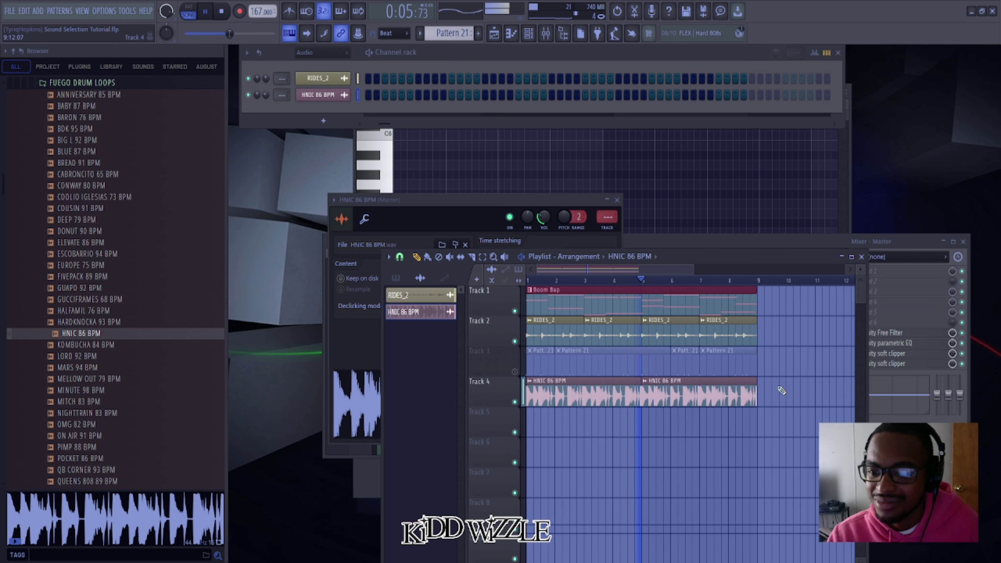
Route the HNIC 86 BPM channel to mixer insert 18
{"action": "left_click", "coordinate": [595, 235]}
{"action": "left_click", "coordinate": [702, 240]}
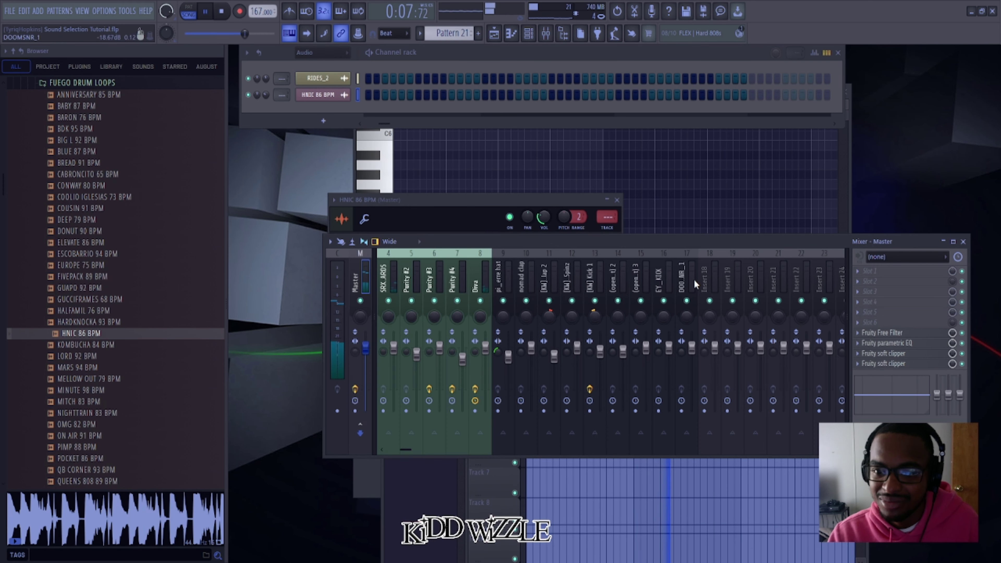
{"action": "left_click", "coordinate": [709, 277]}
{"action": "key", "text": "ctrl+l"}
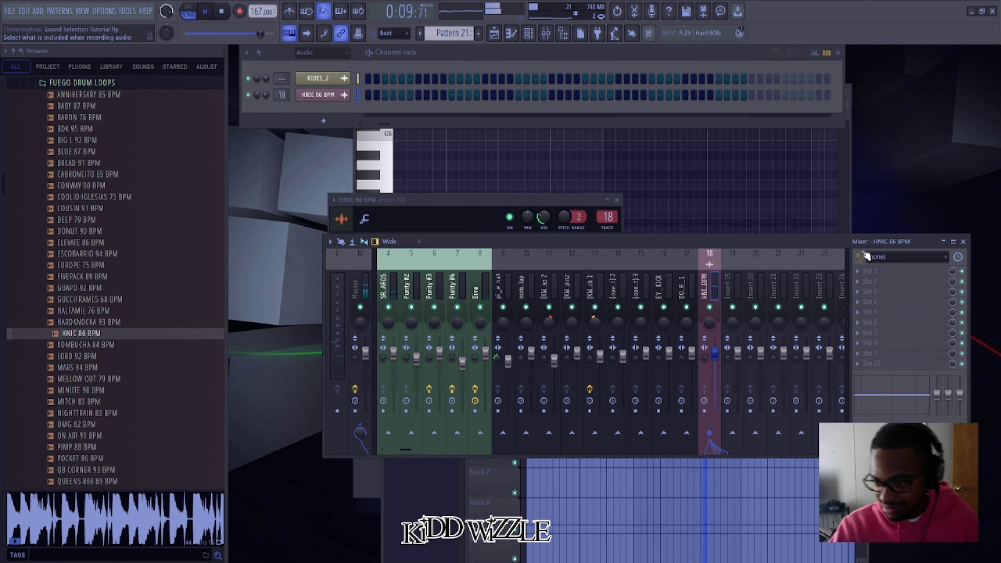
Add Fruity Parametric EQ 2 to the HNIC 86 BPM insert, adjust one of its bands and return to the Playlist
{"action": "left_click", "coordinate": [711, 523]}
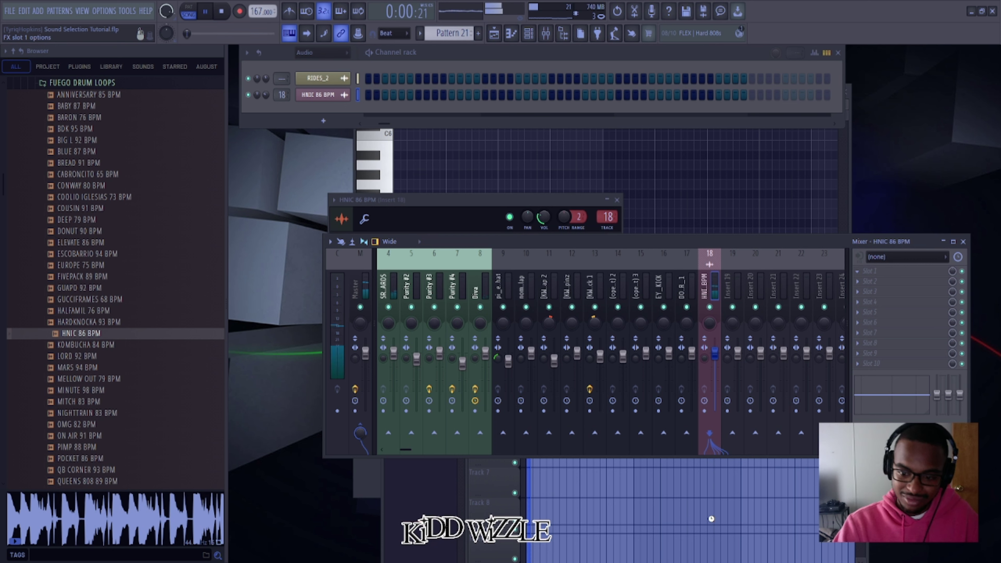
{"action": "left_click_drag", "start_coordinate": [450, 277], "coordinate": [514, 280]}
{"action": "left_click", "coordinate": [677, 185]}
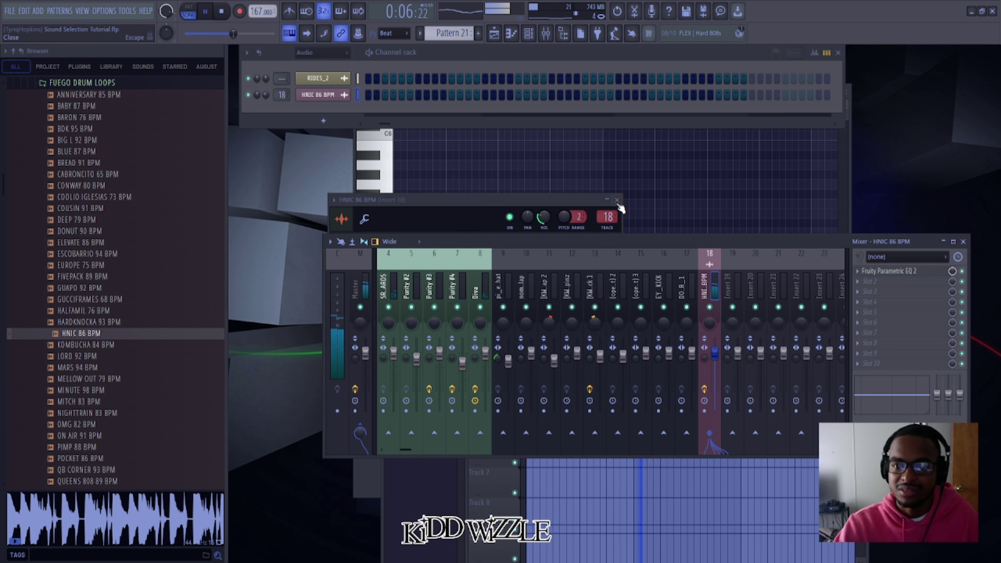
{"action": "key", "text": "F5"}
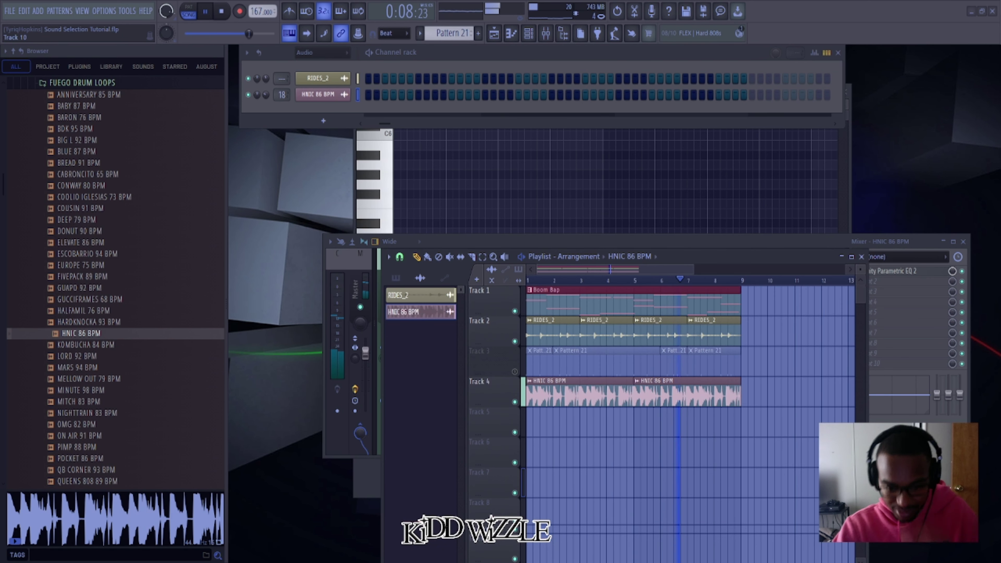
Look through the VOX samples of the Cookin Soul - Lo-Bap Life vol. 4 Drum Kit
{"action": "scroll", "coordinate": [114, 338], "scroll_direction": "up", "scroll_amount": 3}
{"action": "scroll", "coordinate": [114, 338], "scroll_direction": "up", "scroll_amount": 3}
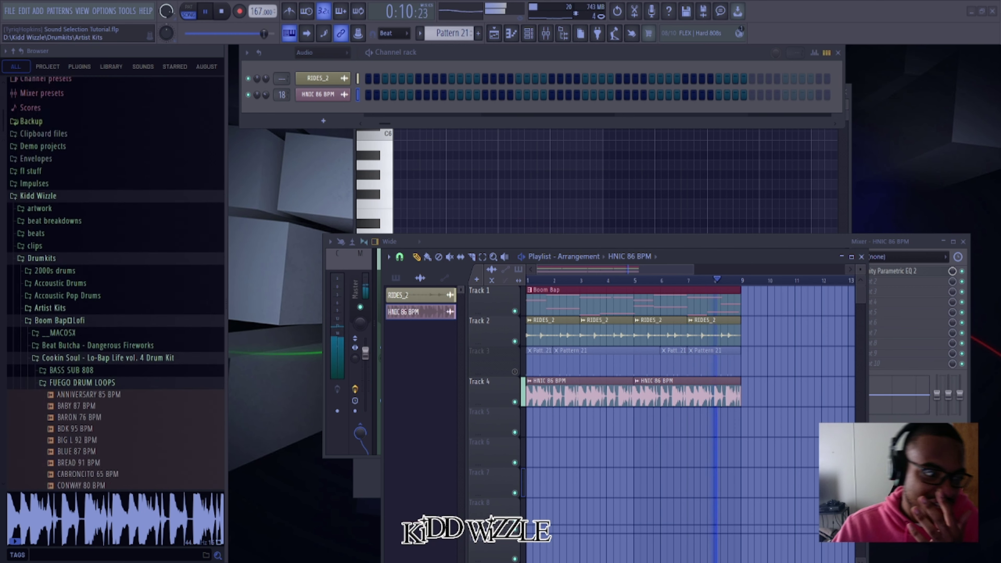
{"action": "left_click", "coordinate": [91, 287]}
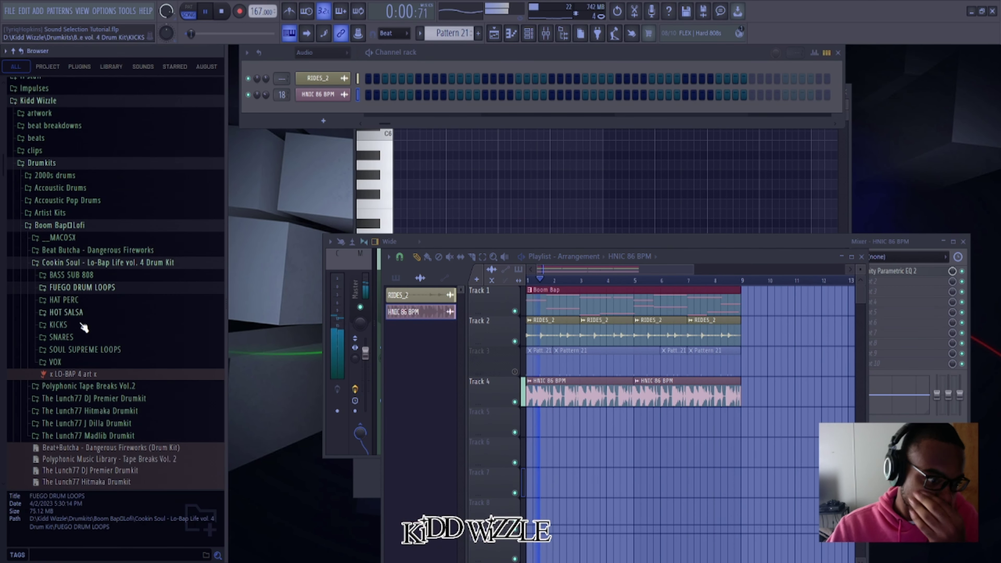
{"action": "left_click", "coordinate": [55, 361]}
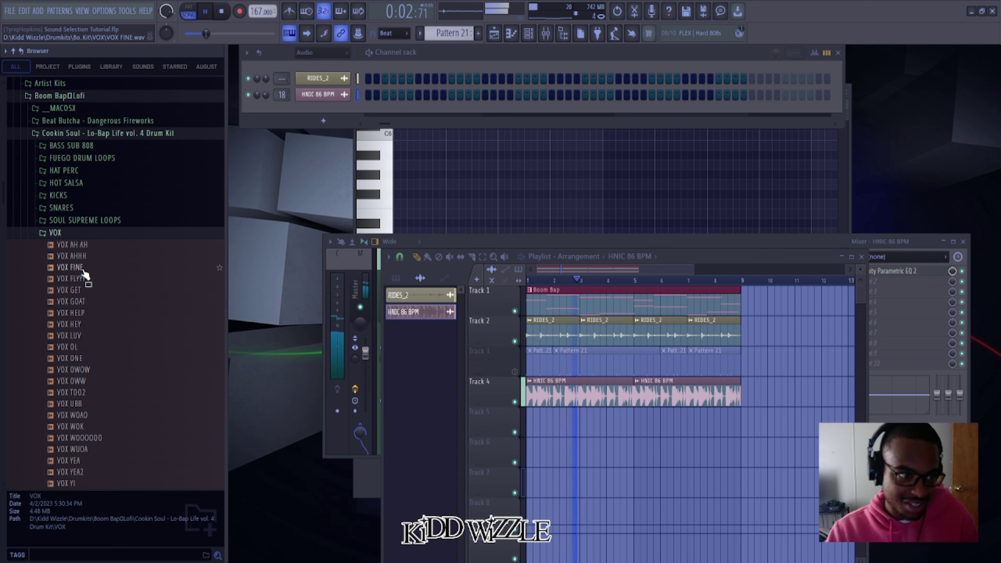
{"action": "scroll", "coordinate": [78, 266], "scroll_direction": "up", "scroll_amount": 4}
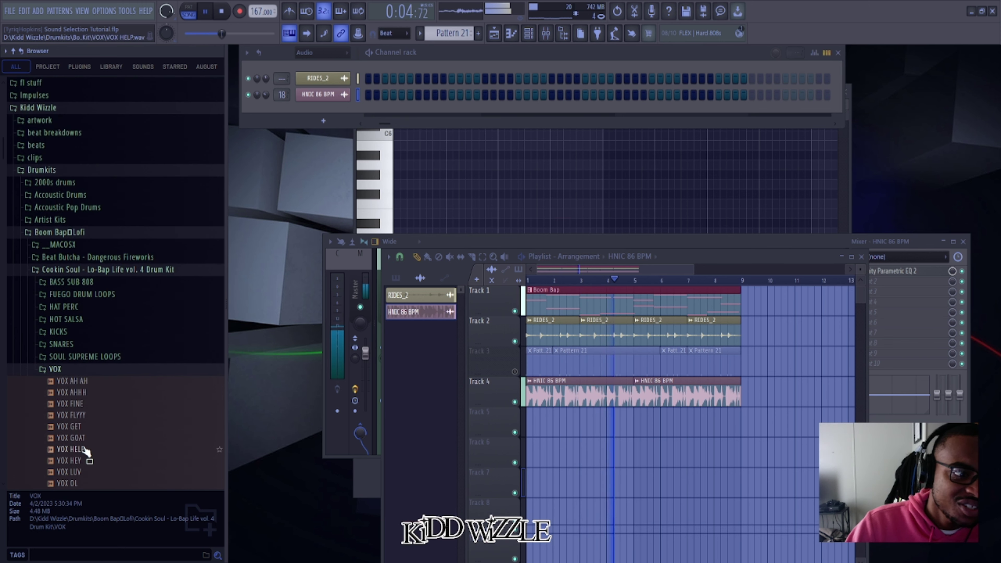
{"action": "left_click", "coordinate": [77, 452]}
{"action": "scroll", "coordinate": [75, 433], "scroll_direction": "down", "scroll_amount": 2}
{"action": "left_click", "coordinate": [74, 414]}
{"action": "left_click", "coordinate": [55, 301]}
{"action": "scroll", "coordinate": [78, 292], "scroll_direction": "down", "scroll_amount": 4}
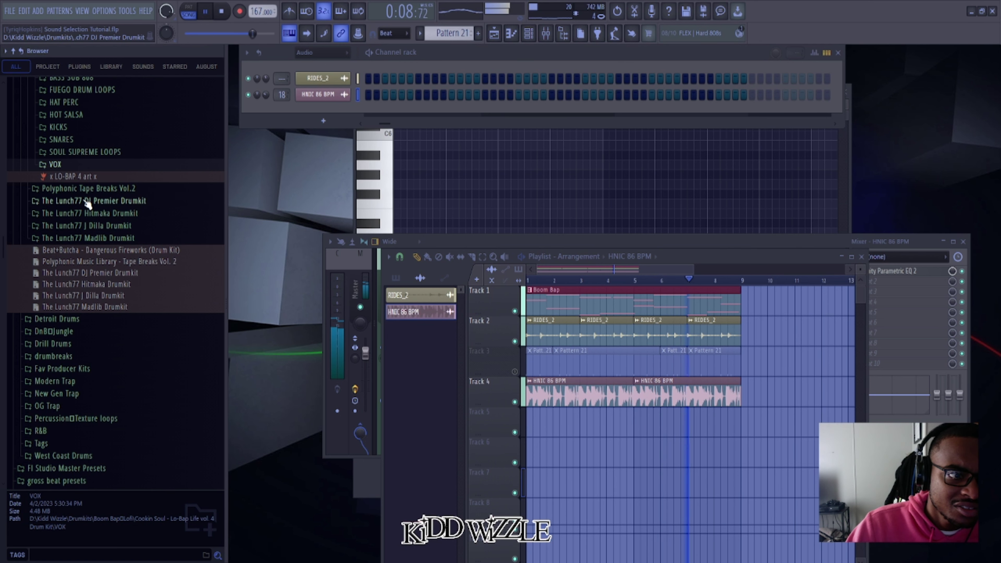
Open the FX folder of The Lunch77 DJ Premier Drumkit and preview Gang Starr Battle Scratch (2) and (1)
{"action": "left_click", "coordinate": [85, 201]}
{"action": "left_click", "coordinate": [55, 237]}
{"action": "left_click", "coordinate": [90, 273]}
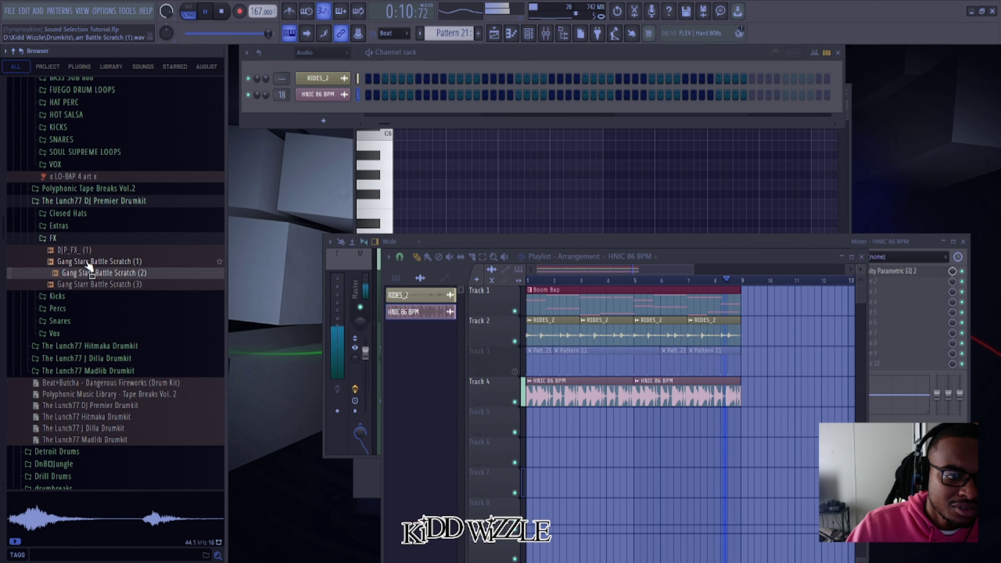
{"action": "left_click", "coordinate": [94, 261]}
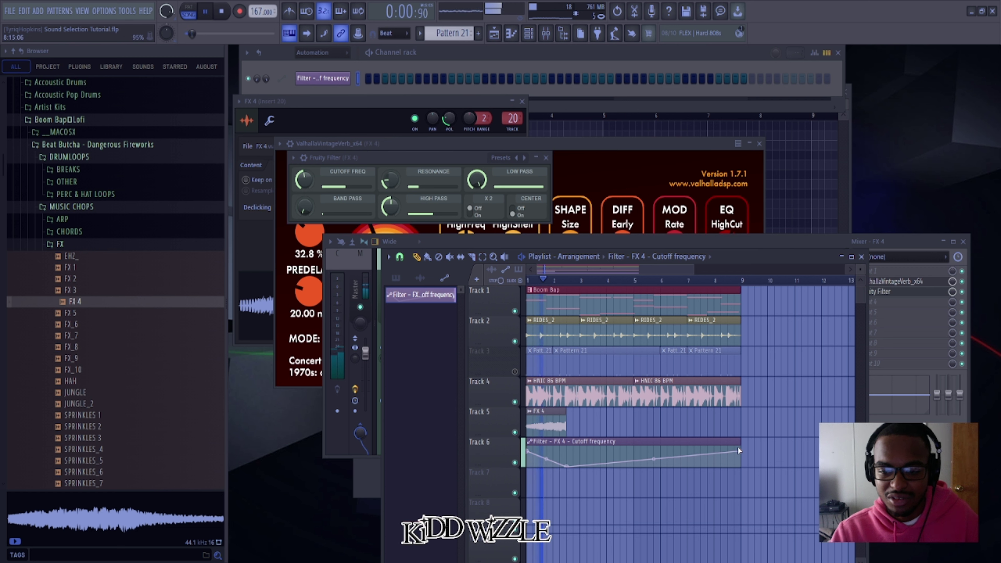
Shorten the FX 4 cutoff frequency automation clip on Track 6 to end at bar 4 and open the FX 4 clip's settings
{"action": "left_click_drag", "start_coordinate": [738, 451], "coordinate": [605, 450]}
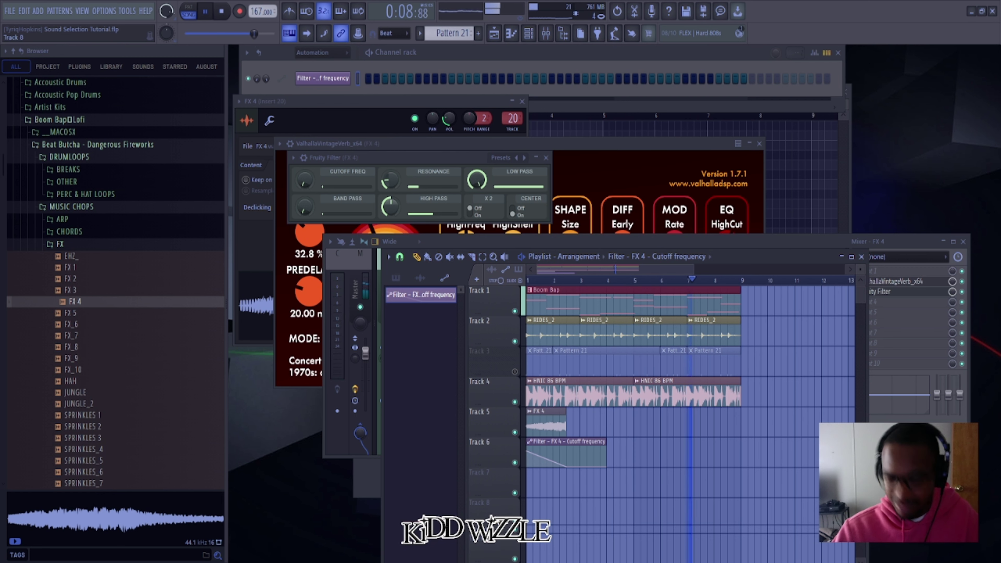
{"action": "left_click", "coordinate": [47, 246]}
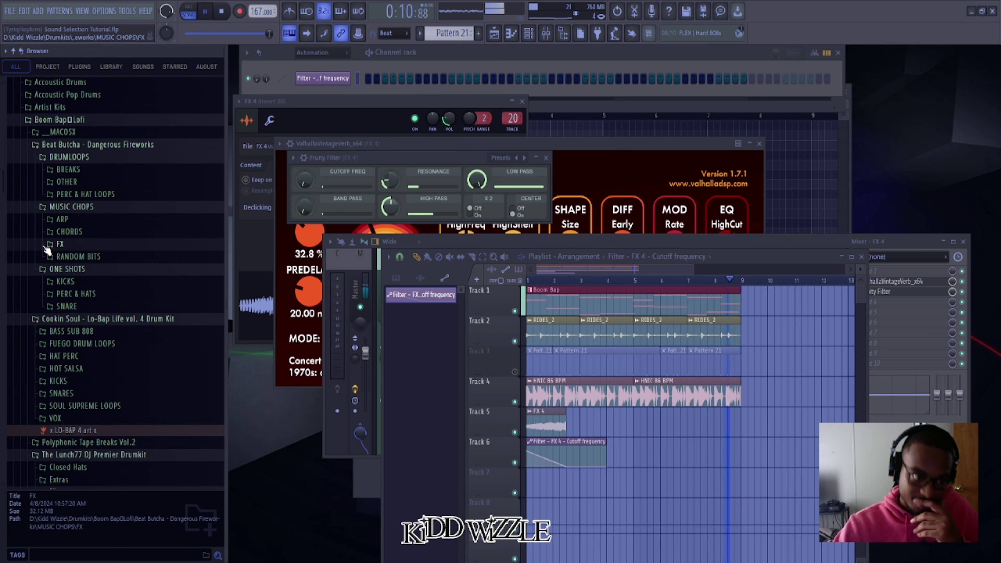
{"action": "double_click", "coordinate": [543, 417]}
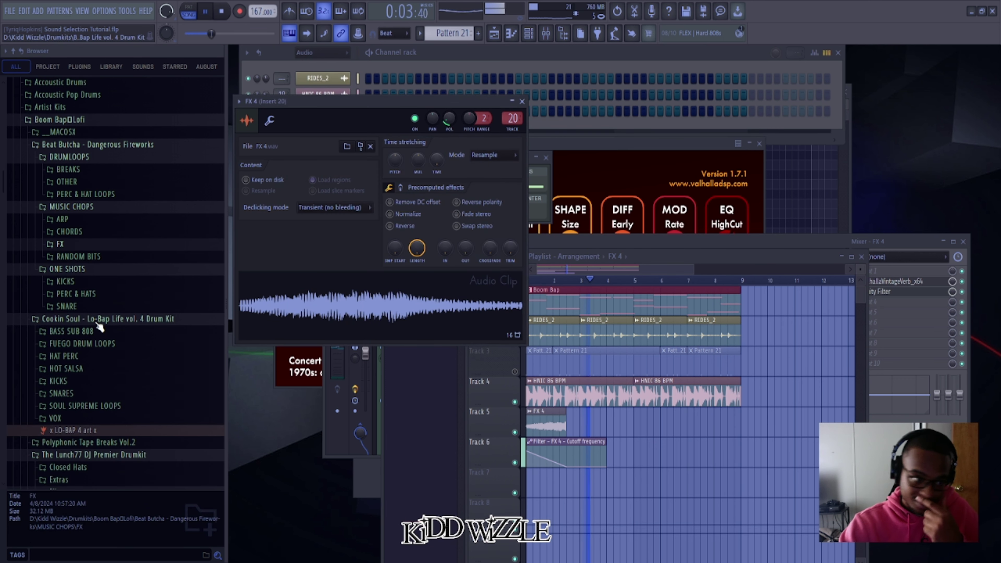
{"action": "scroll", "coordinate": [114, 276], "scroll_direction": "down", "scroll_amount": 4}
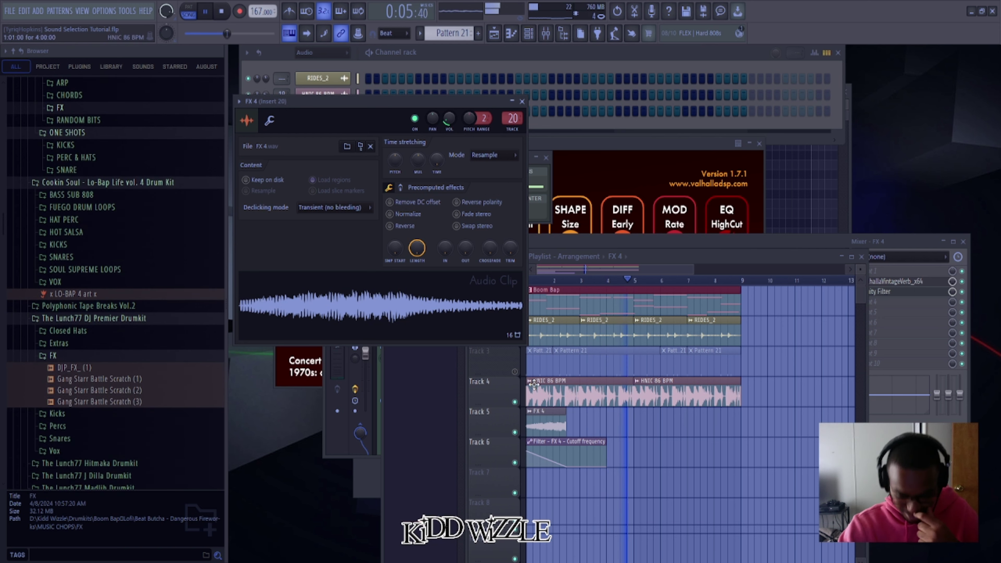
Extend the arrangement to bar 17 by repeating the Boom Bap pattern on Track 1 and duplicating the HNIC 86 BPM clips on Track 4
{"action": "right_click", "coordinate": [774, 360]}
{"action": "left_click", "coordinate": [718, 307]}
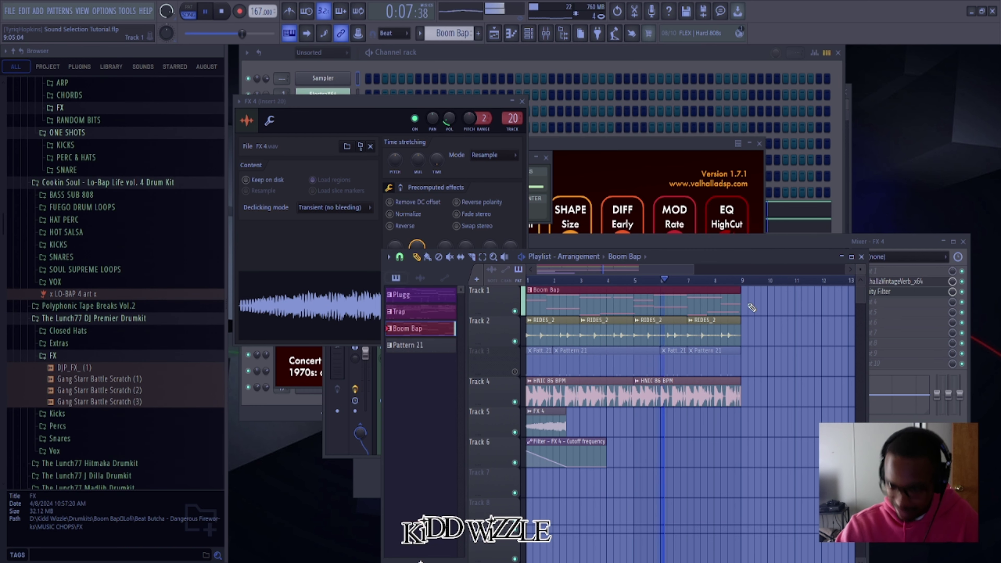
{"action": "left_click", "coordinate": [751, 307]}
{"action": "left_click_drag", "start_coordinate": [768, 383], "coordinate": [530, 395]}
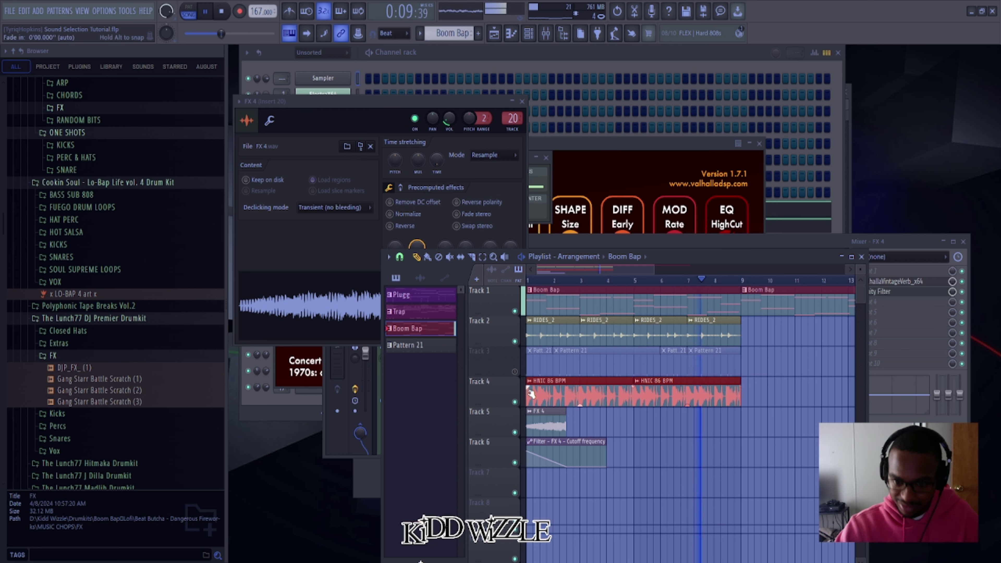
{"action": "key", "text": "ctrl+b"}
{"action": "left_click", "coordinate": [599, 327]}
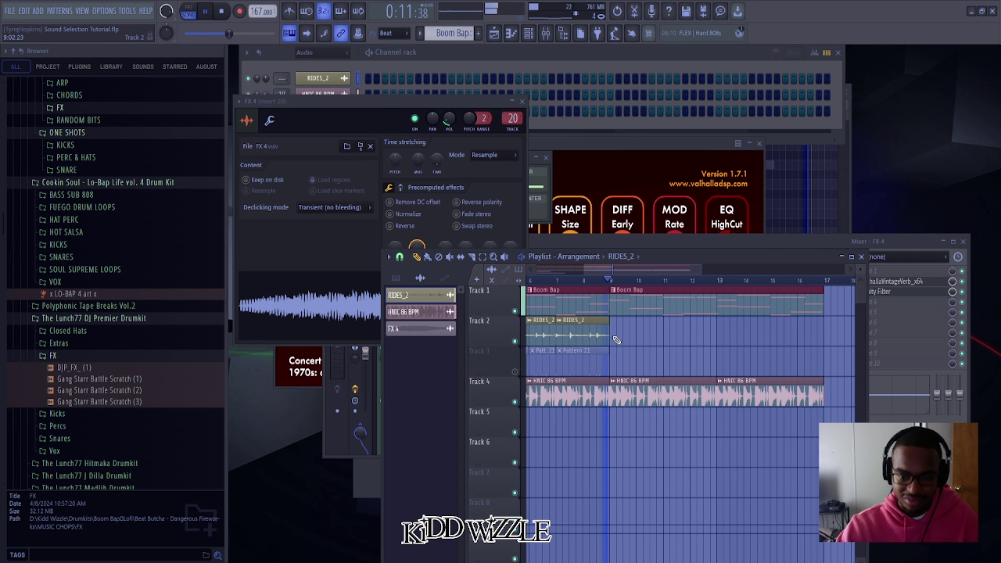